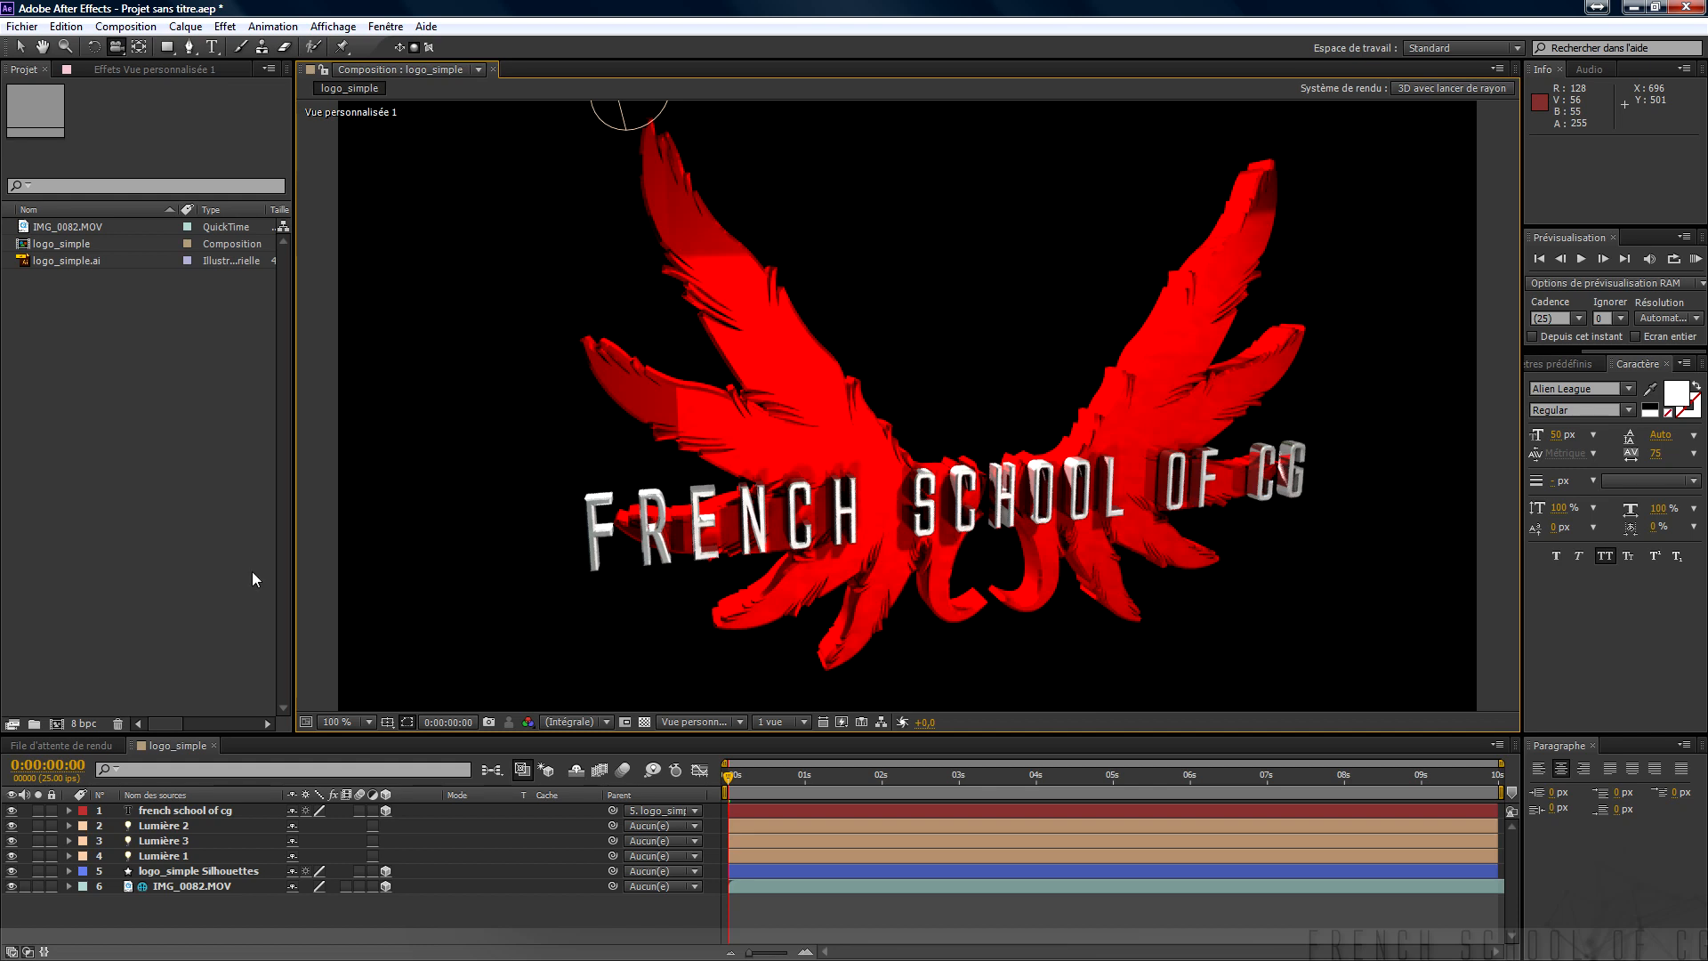
Start a new empty project and discard the changes to the current one.
click(18, 32)
mouse_move(76, 49)
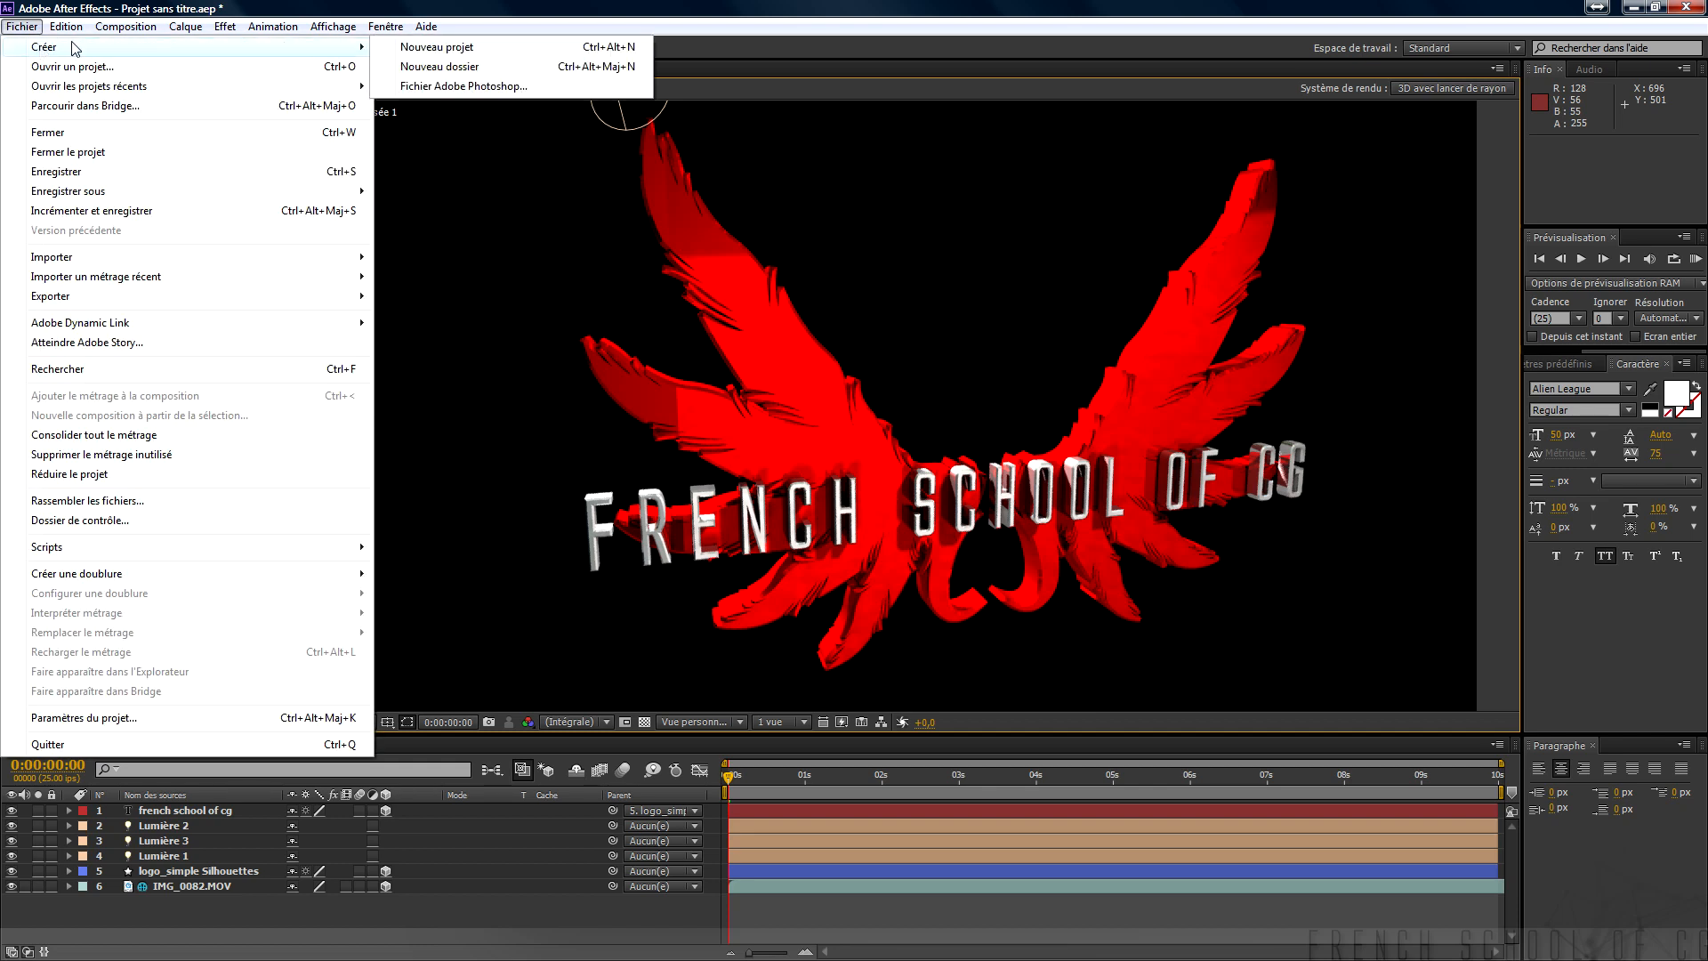
click(523, 51)
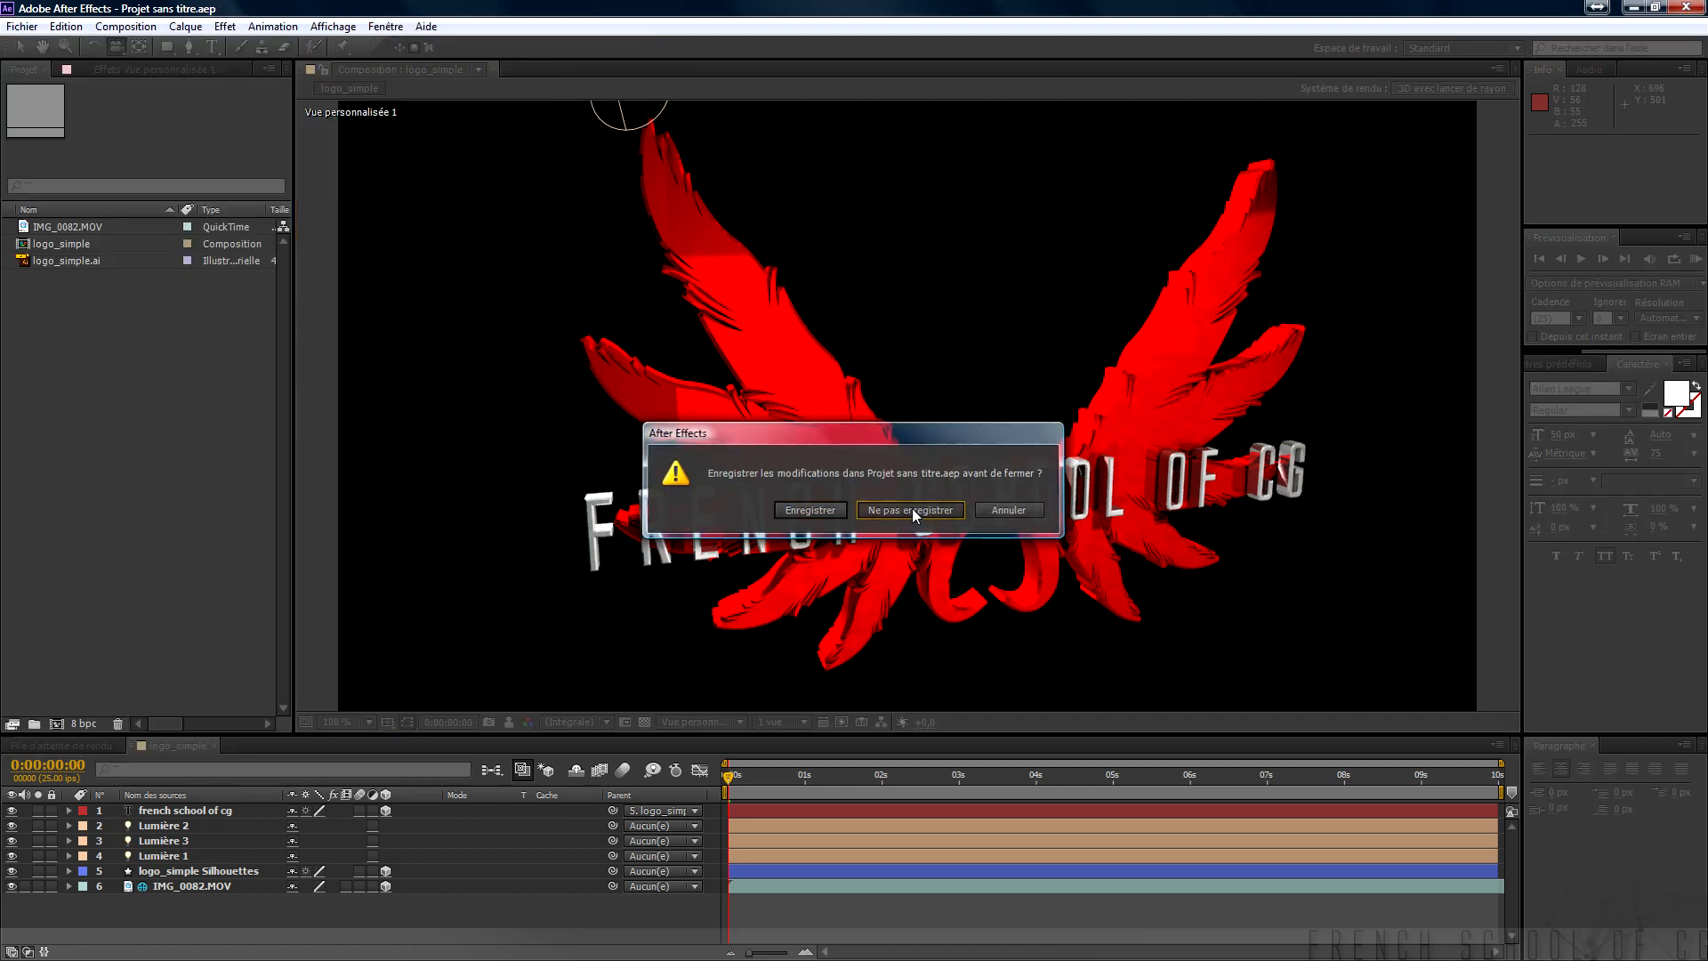
click(910, 510)
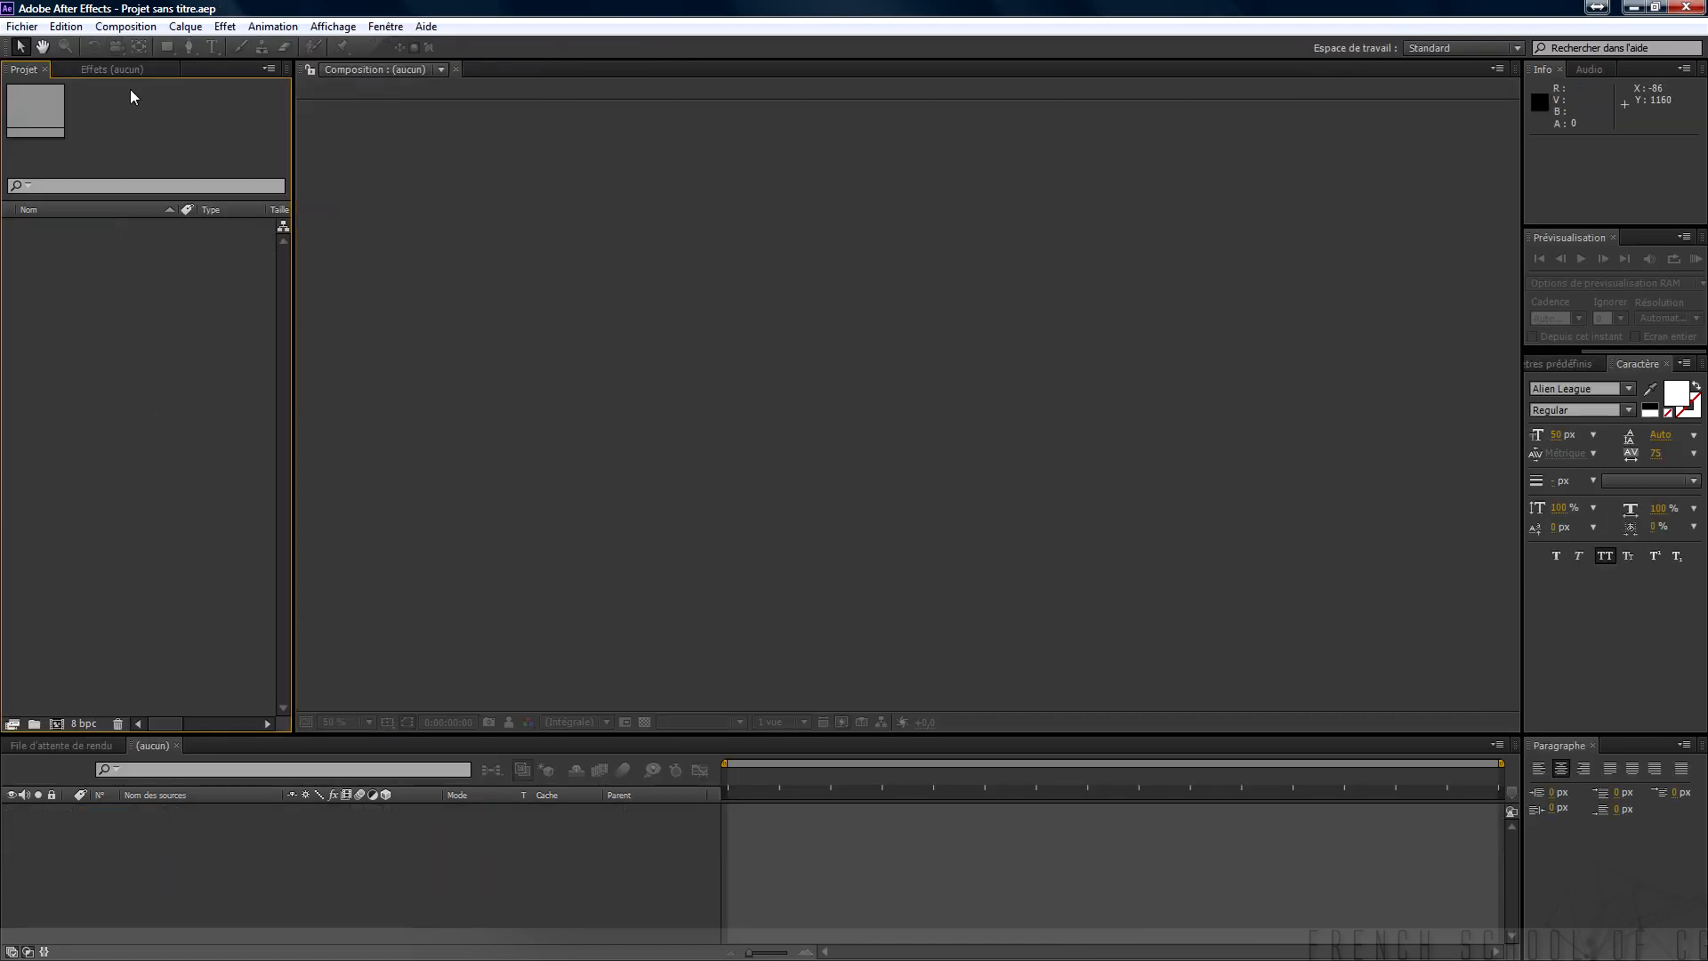
Create a composition with the PAL D1/DV Pixel carré preset.
click(133, 32)
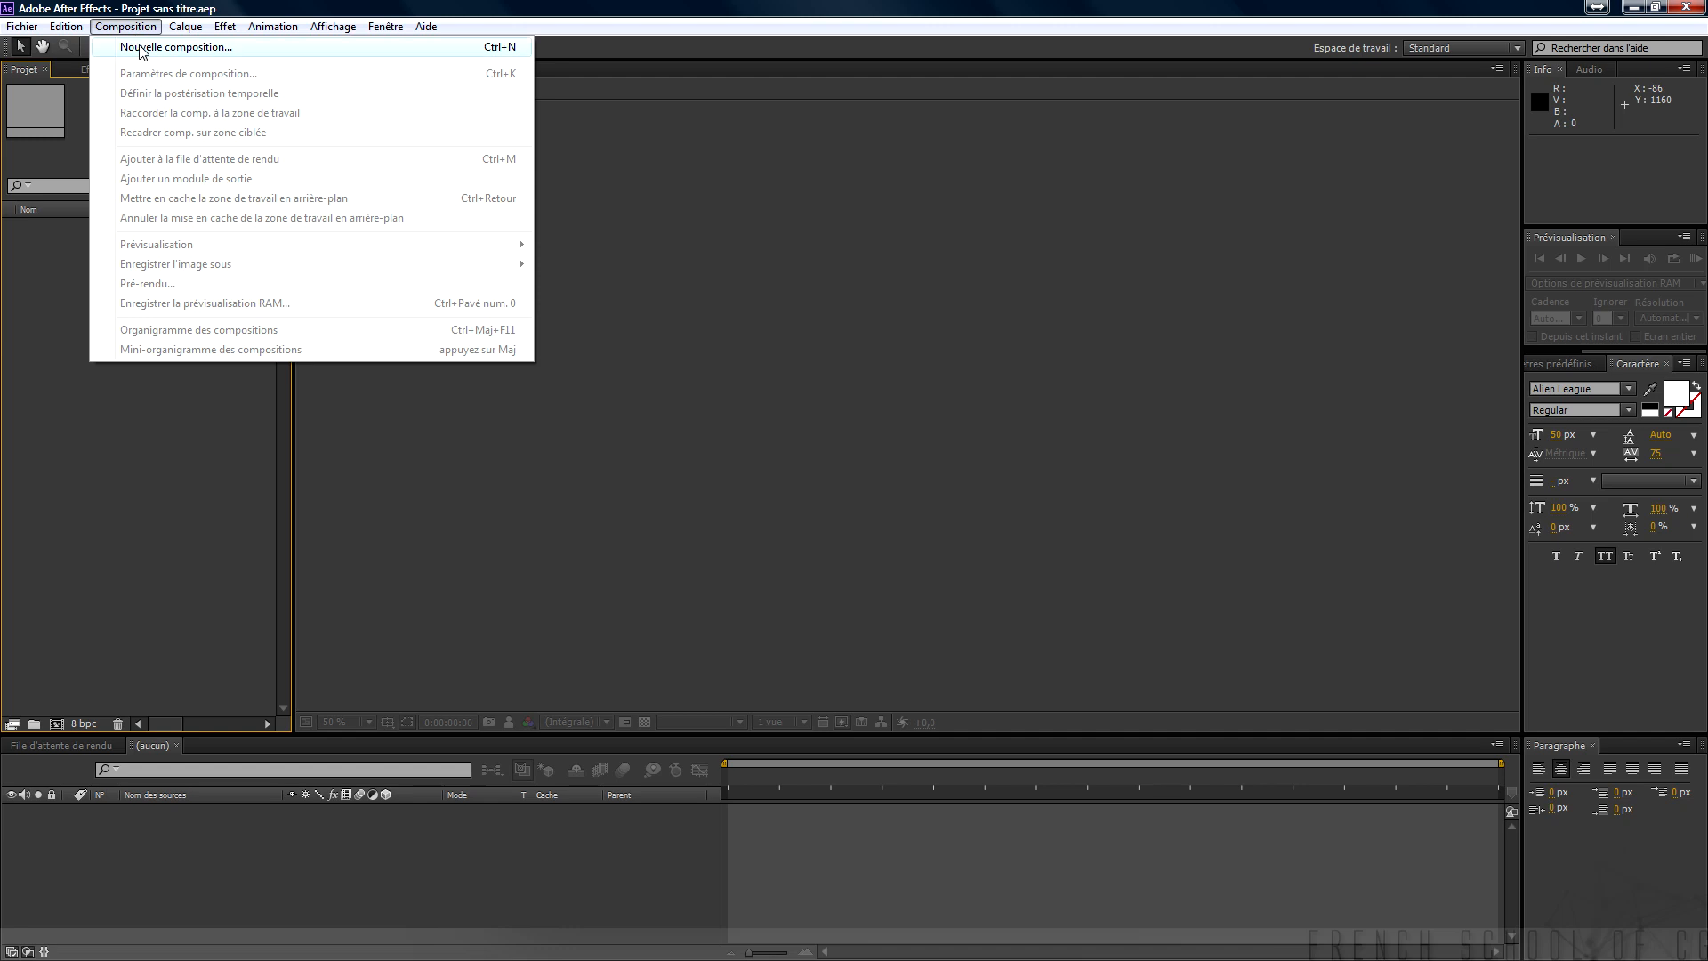
click(347, 50)
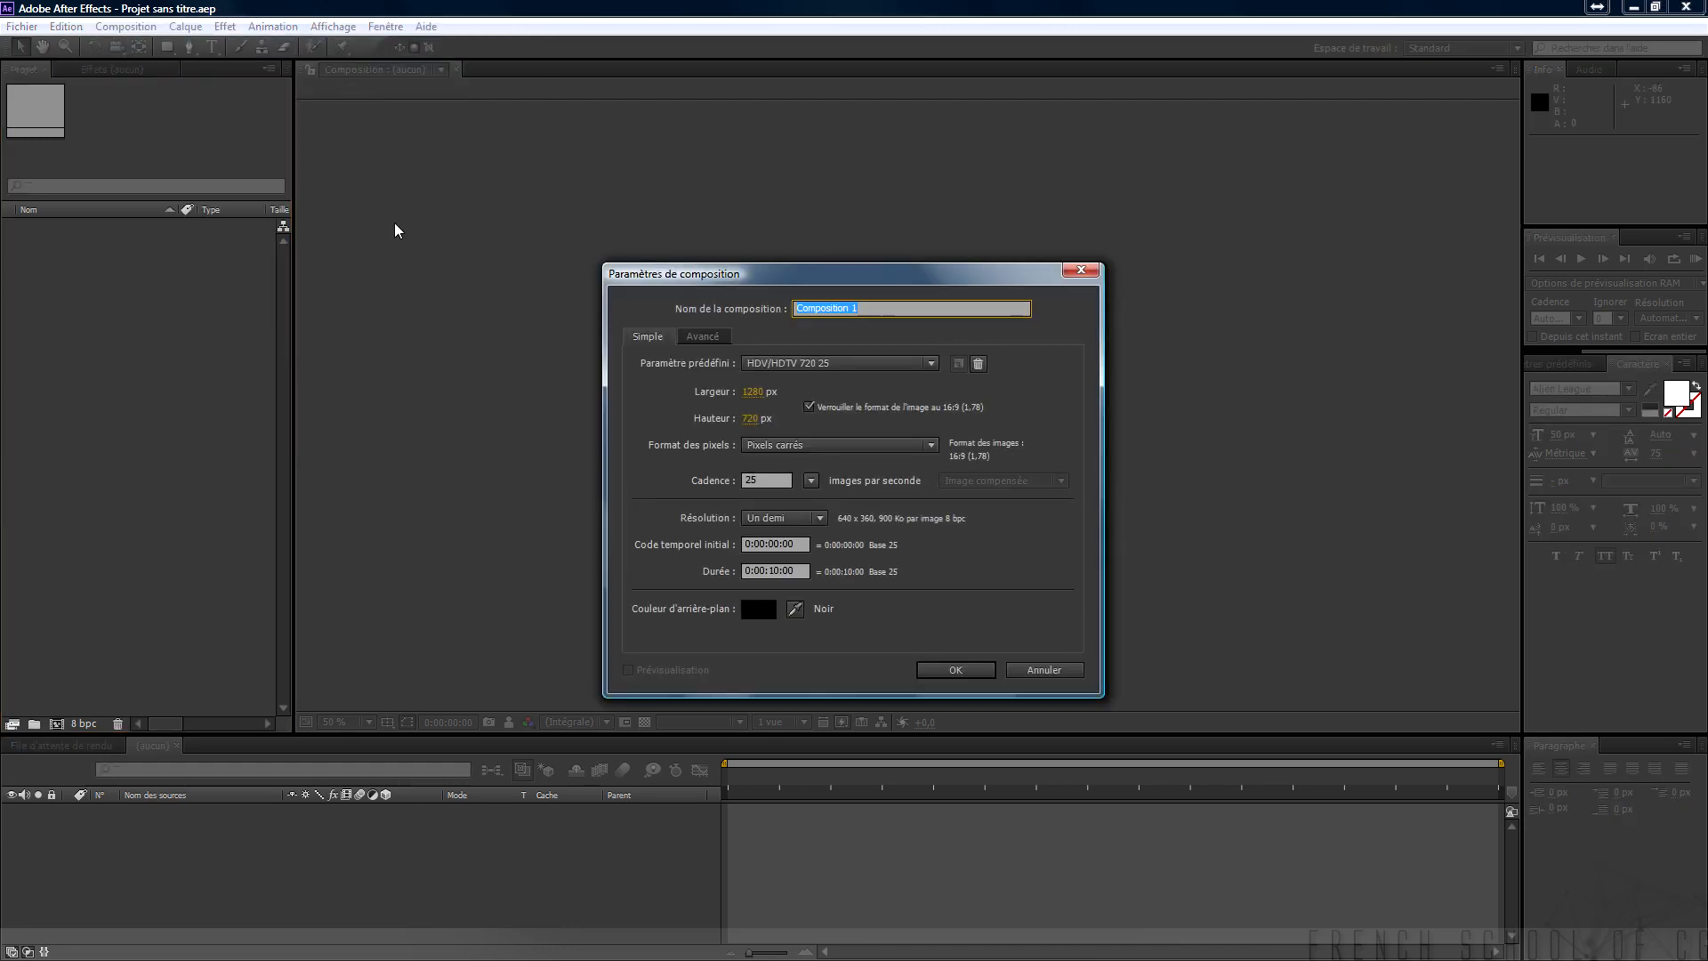
click(873, 367)
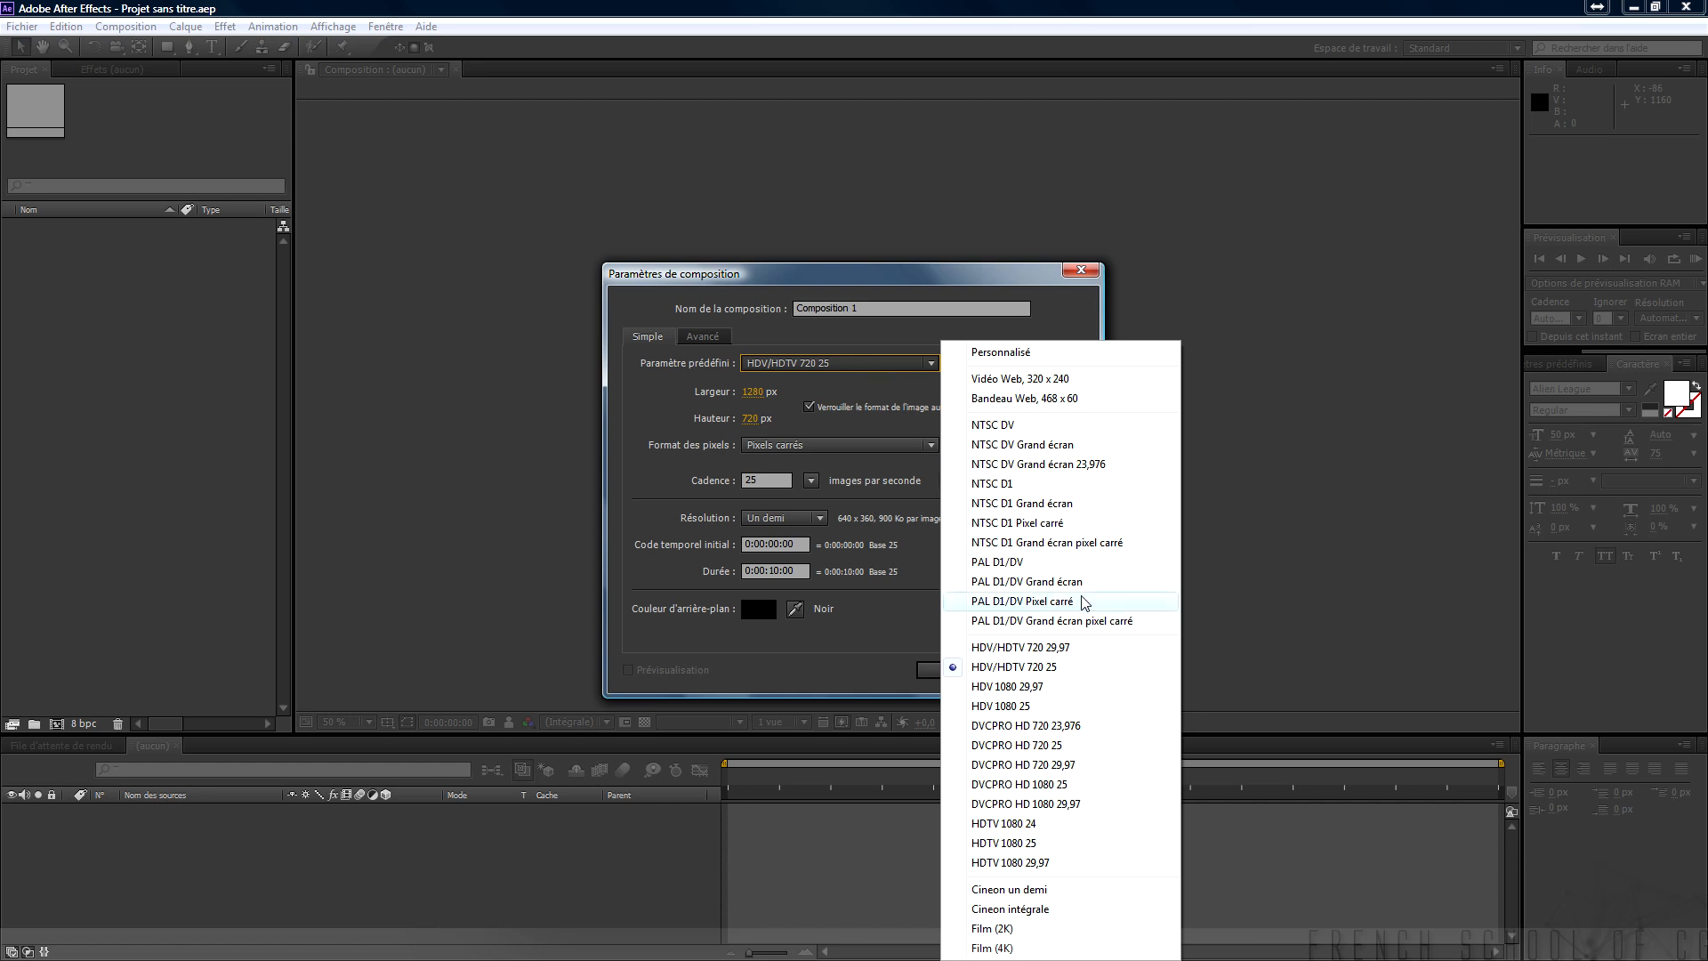
click(1030, 605)
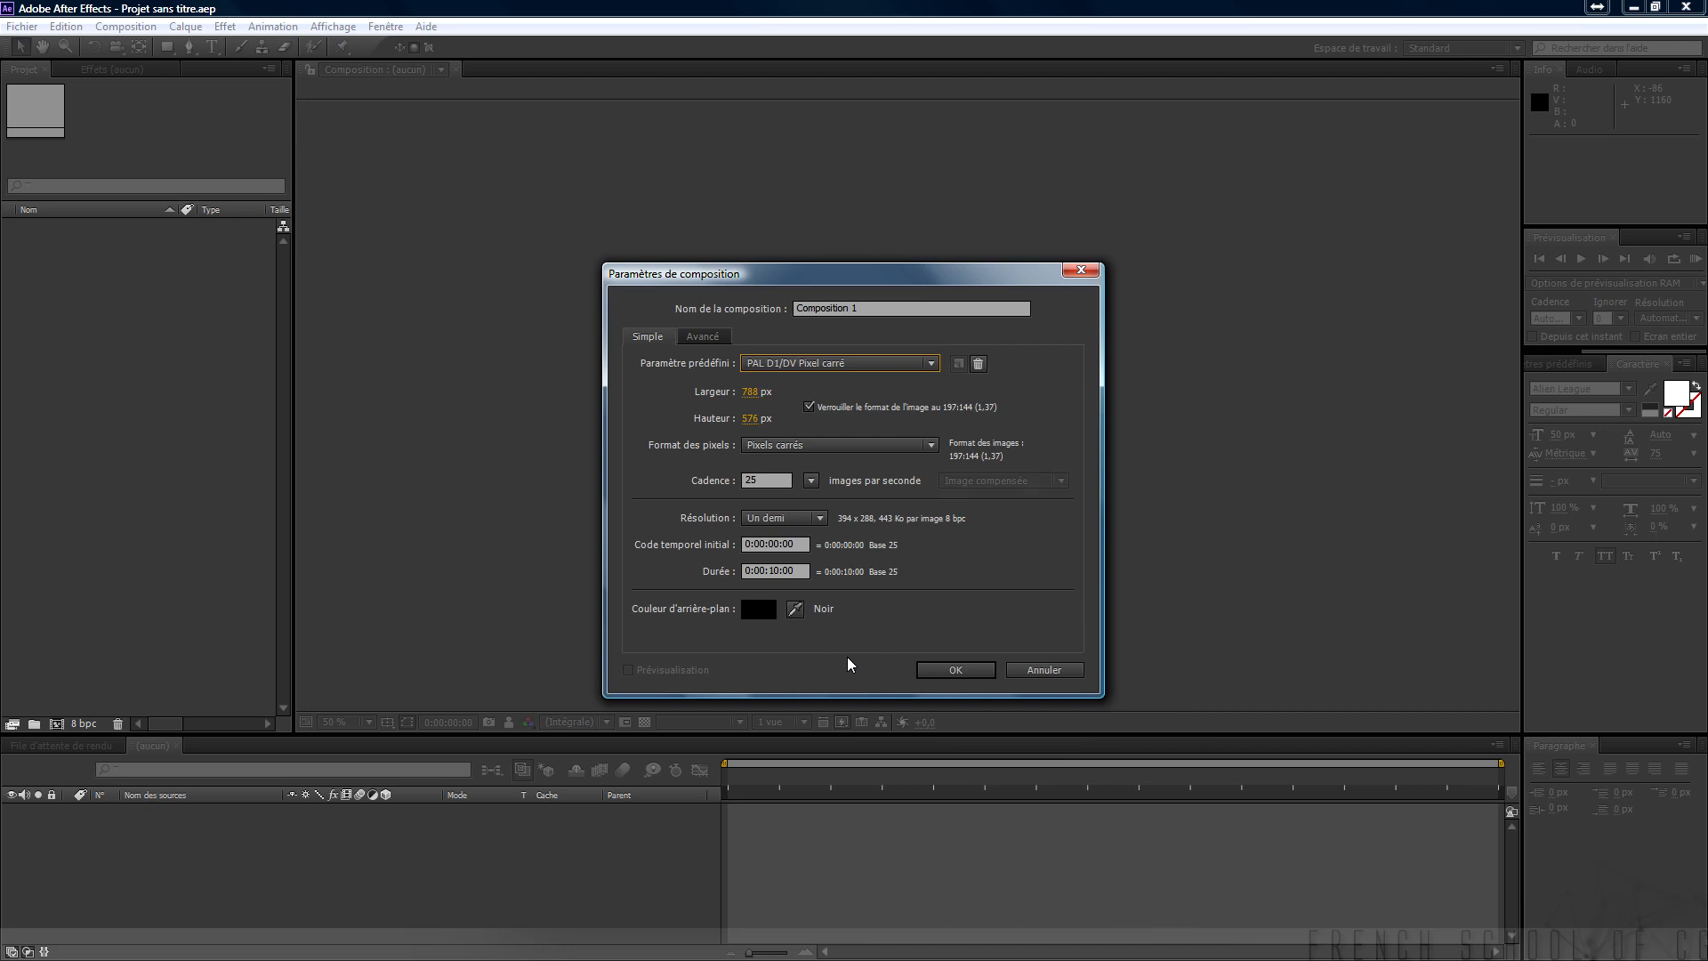
click(954, 672)
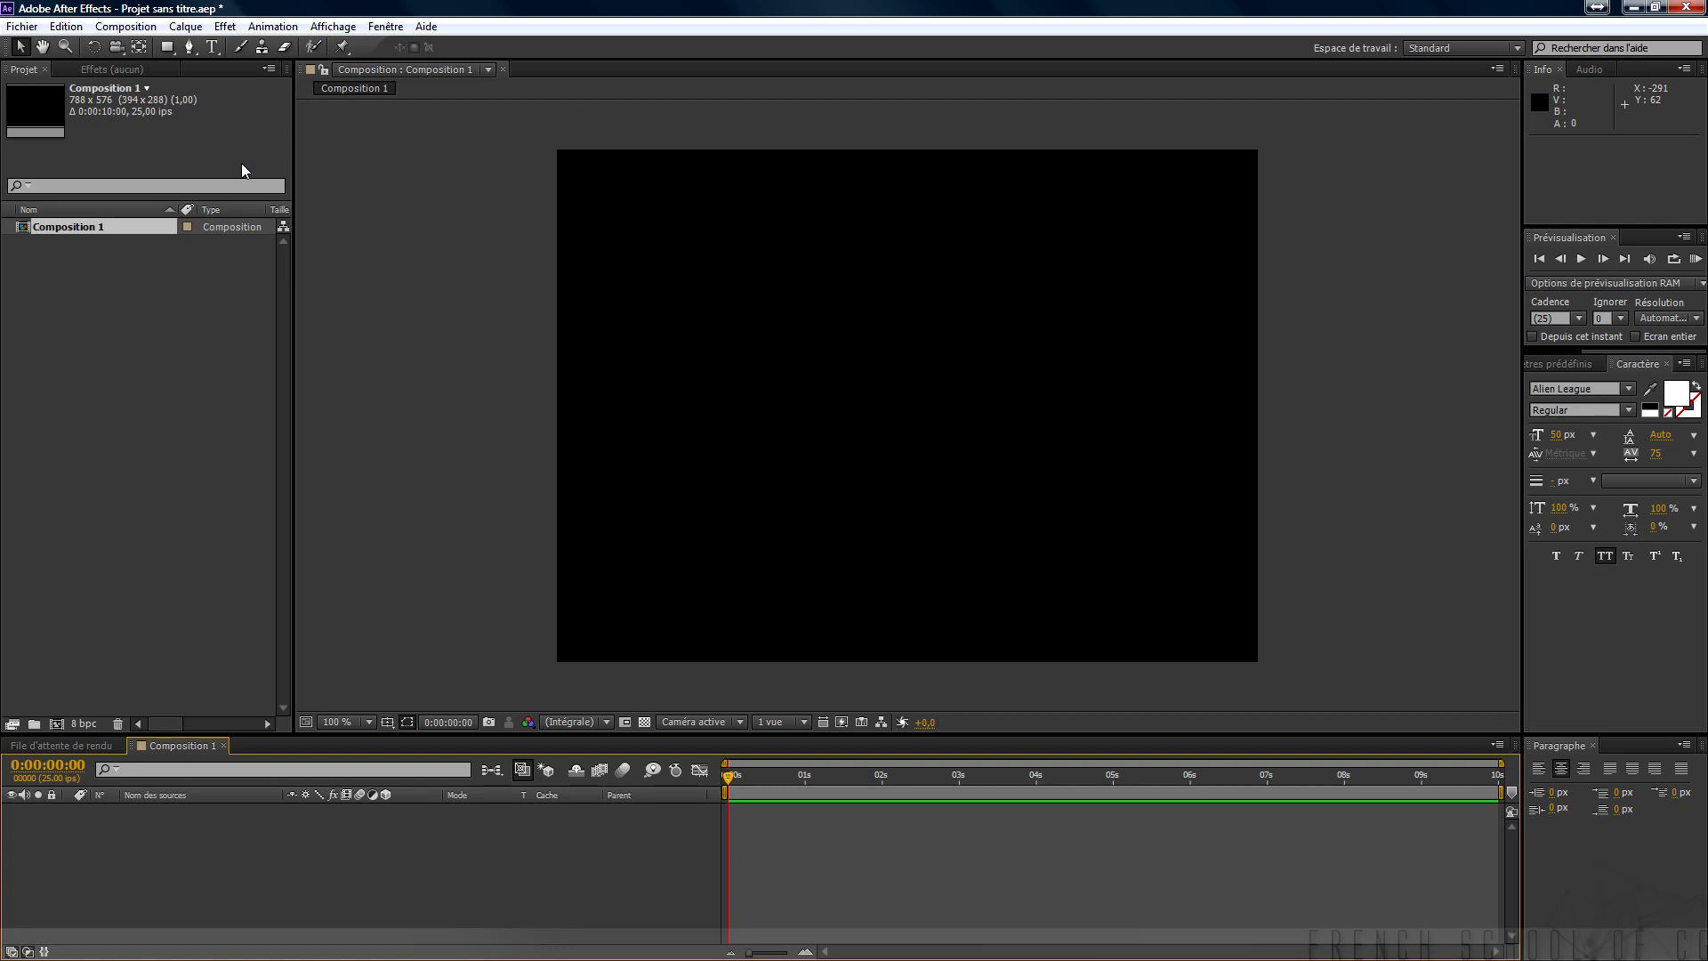
Add a text layer containing "3D" to the composition.
click(186, 28)
click(251, 11)
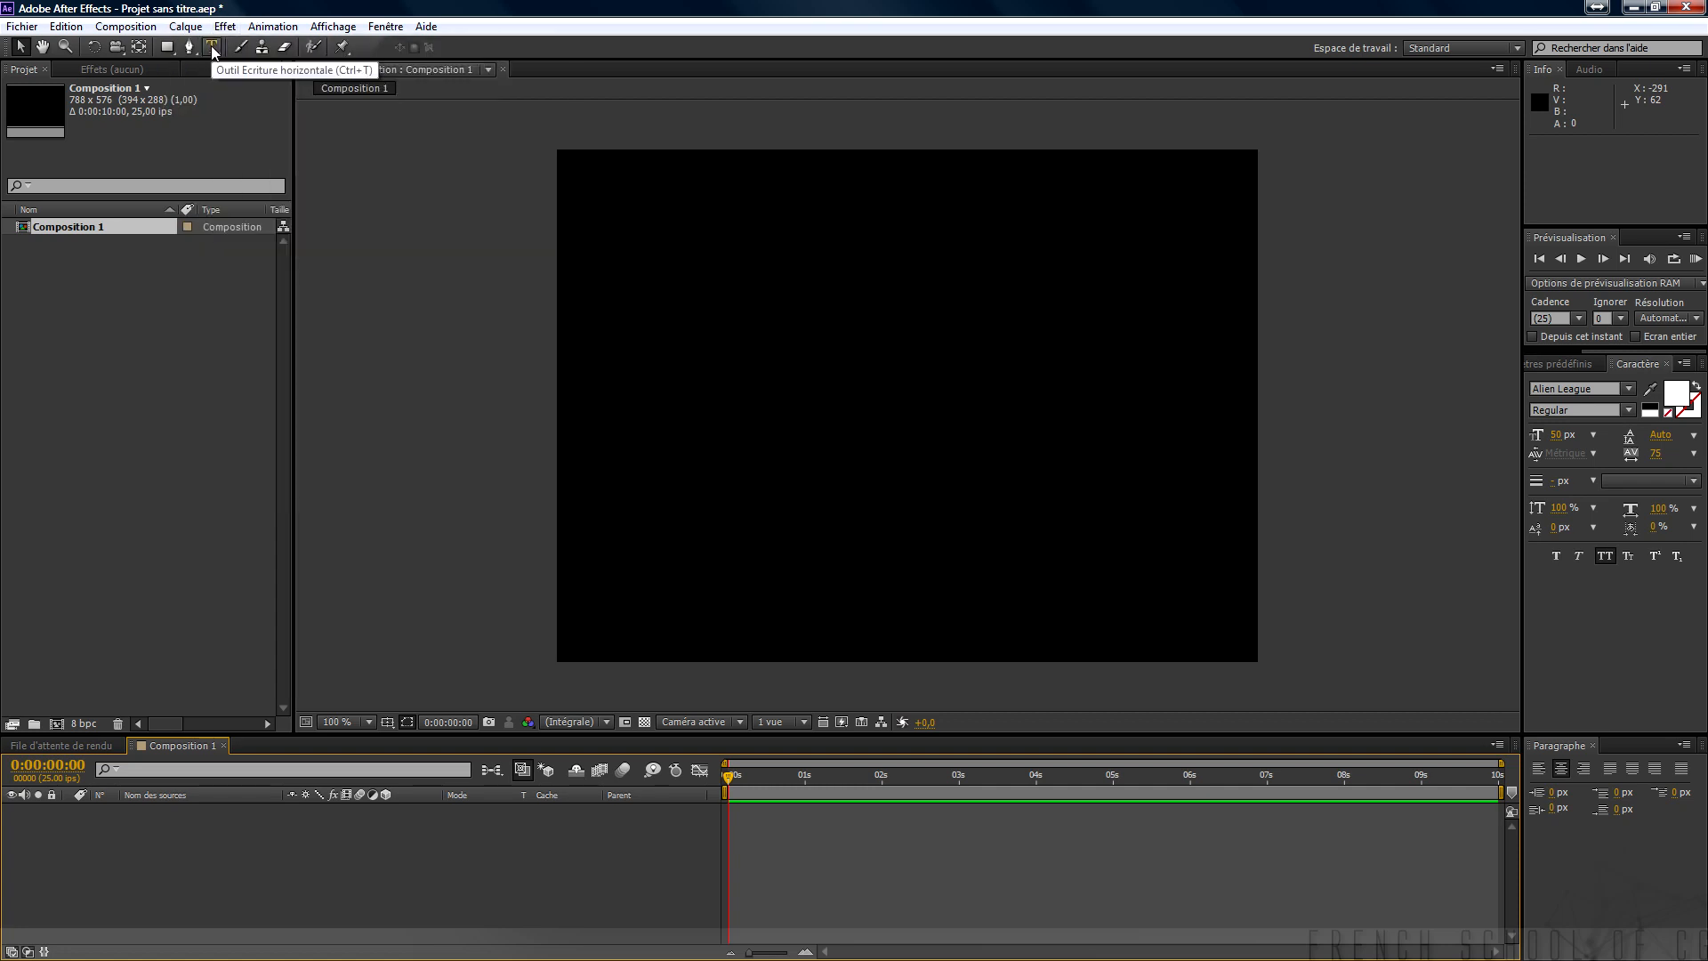
click(186, 27)
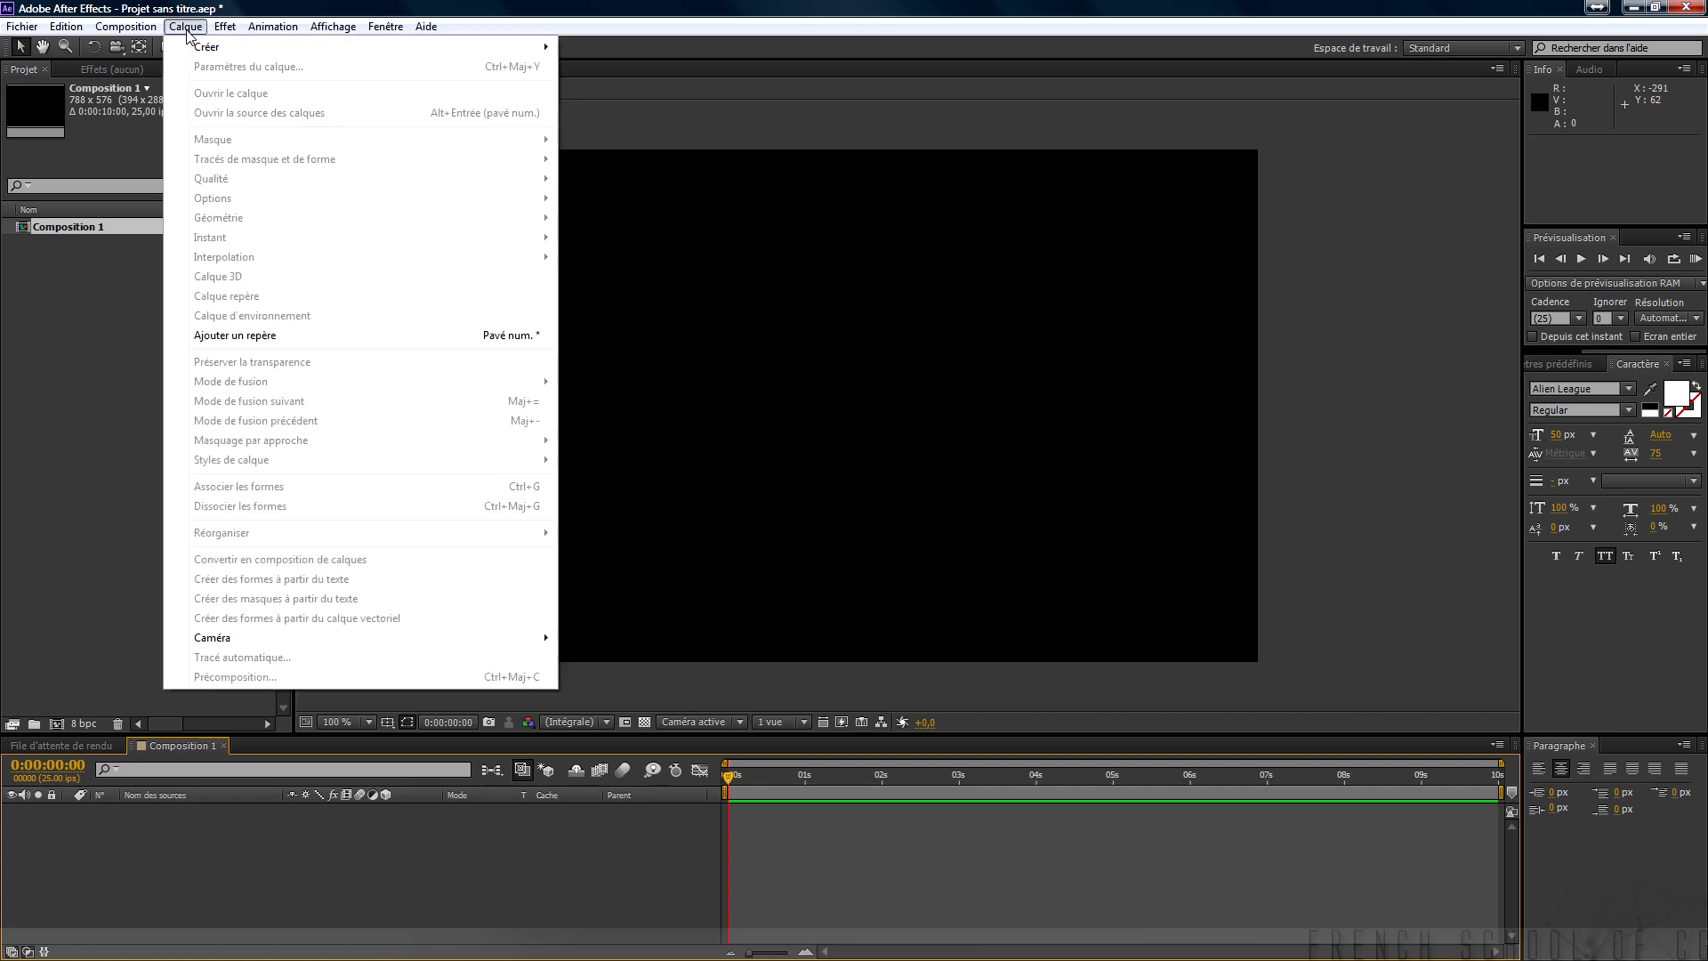
mouse_move(394, 53)
click(610, 48)
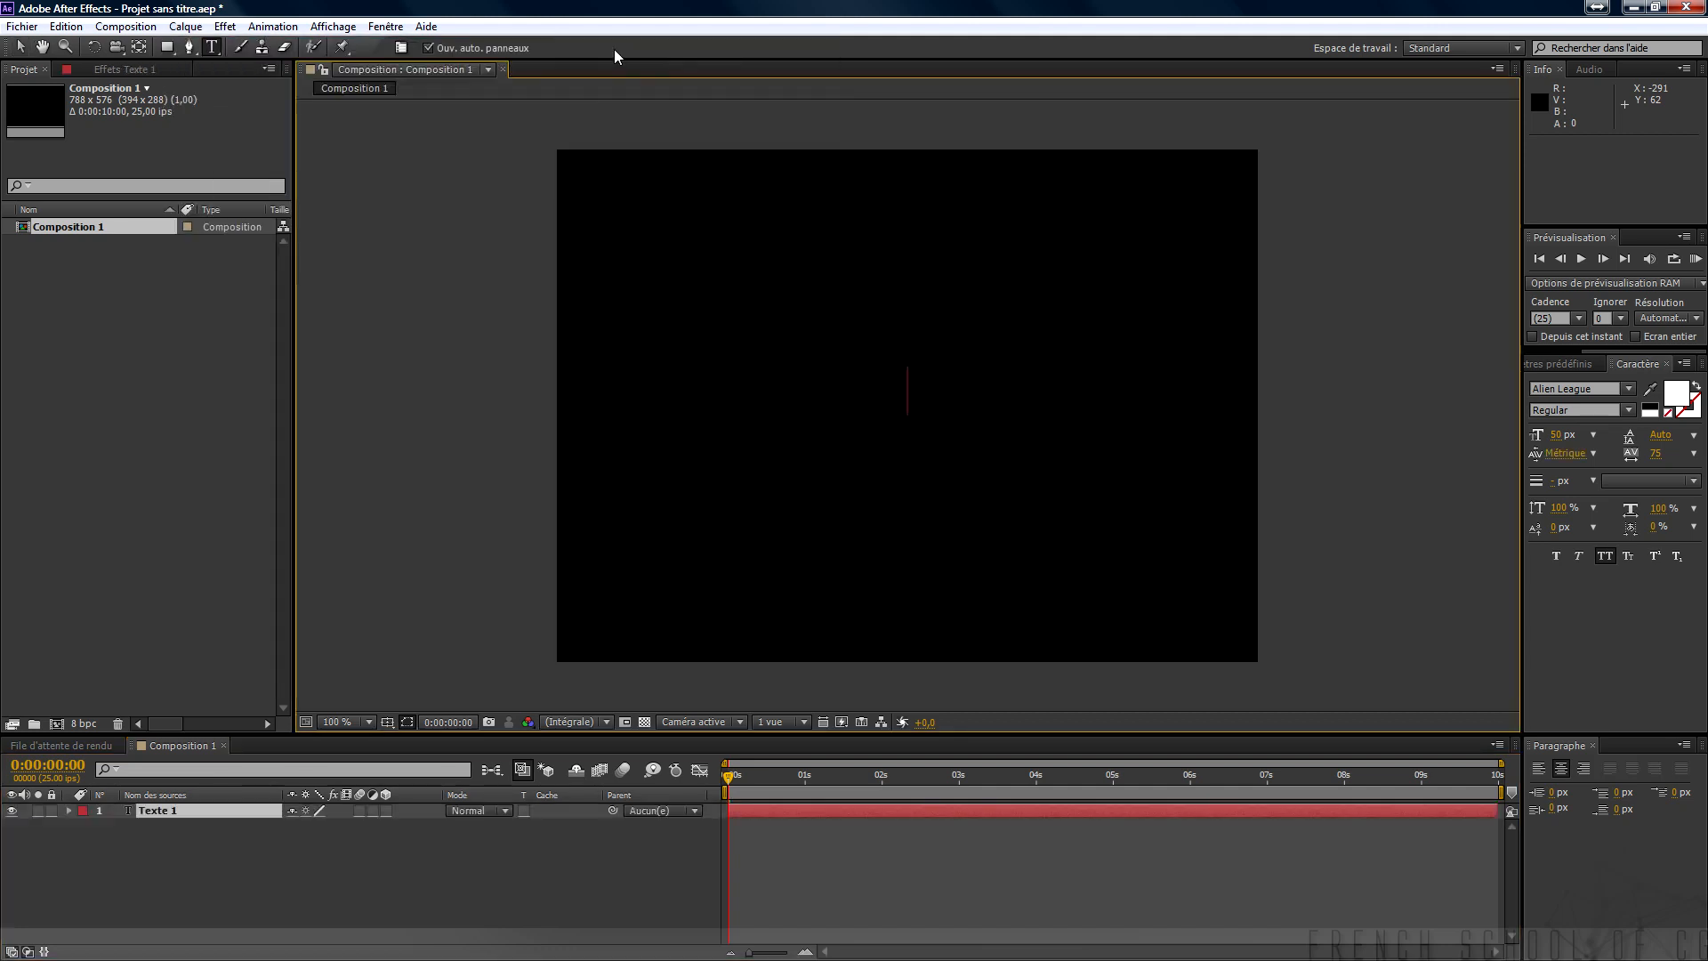
text(3D)
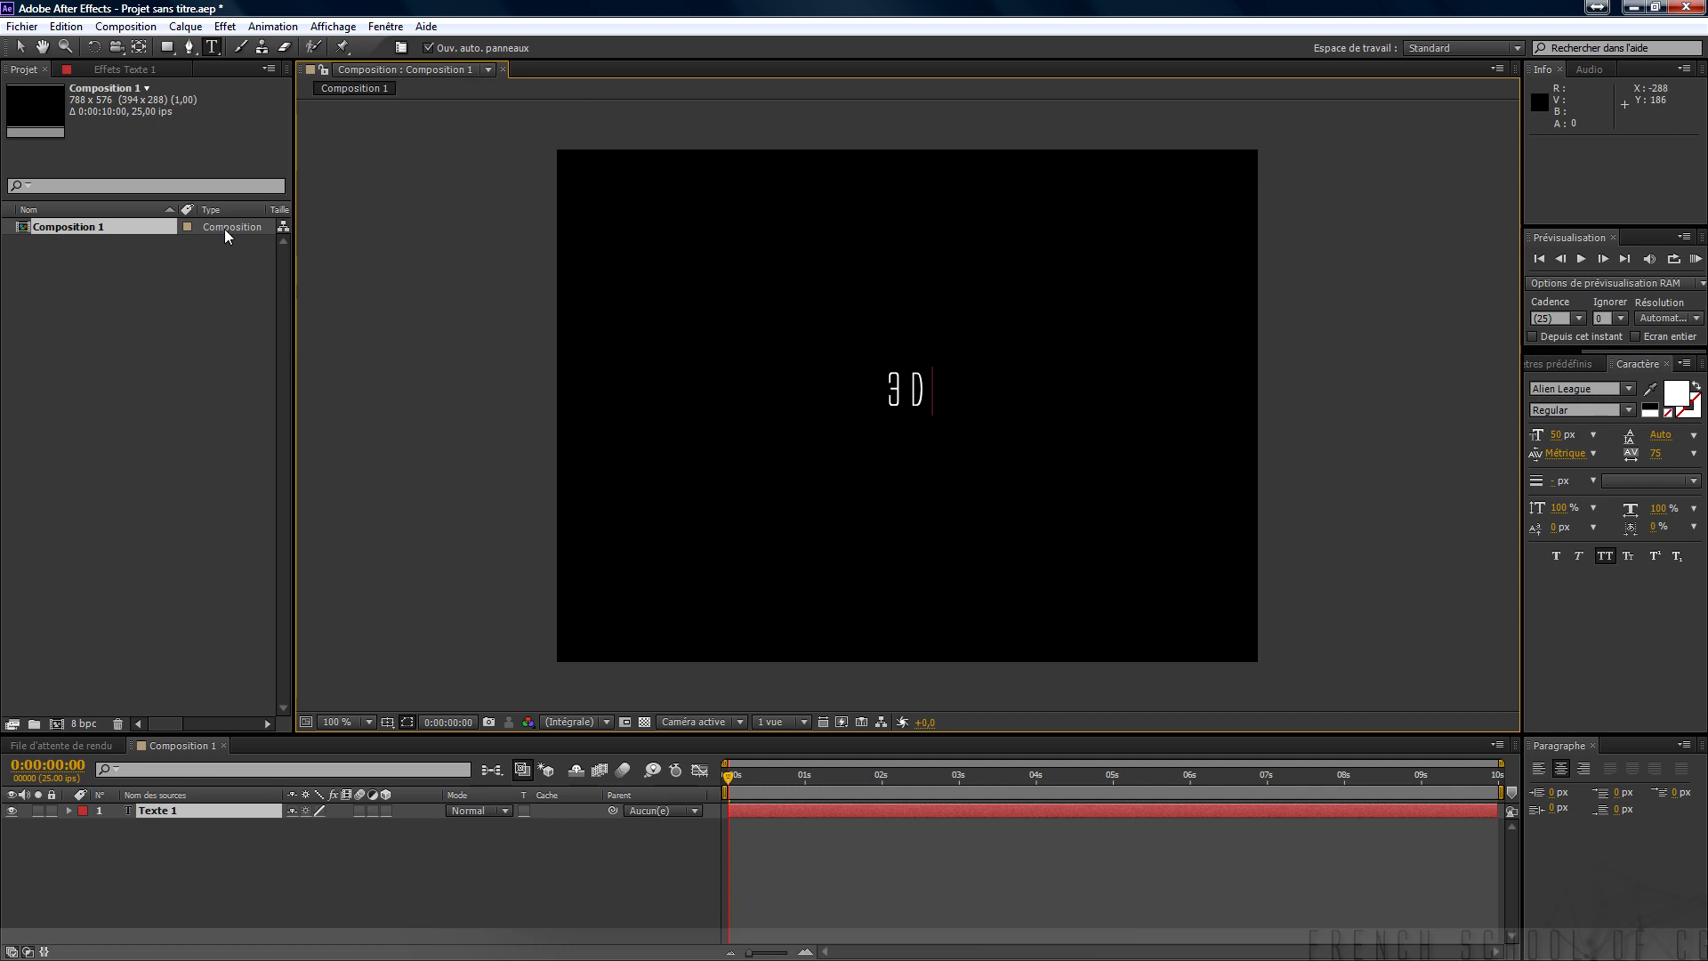
click(20, 48)
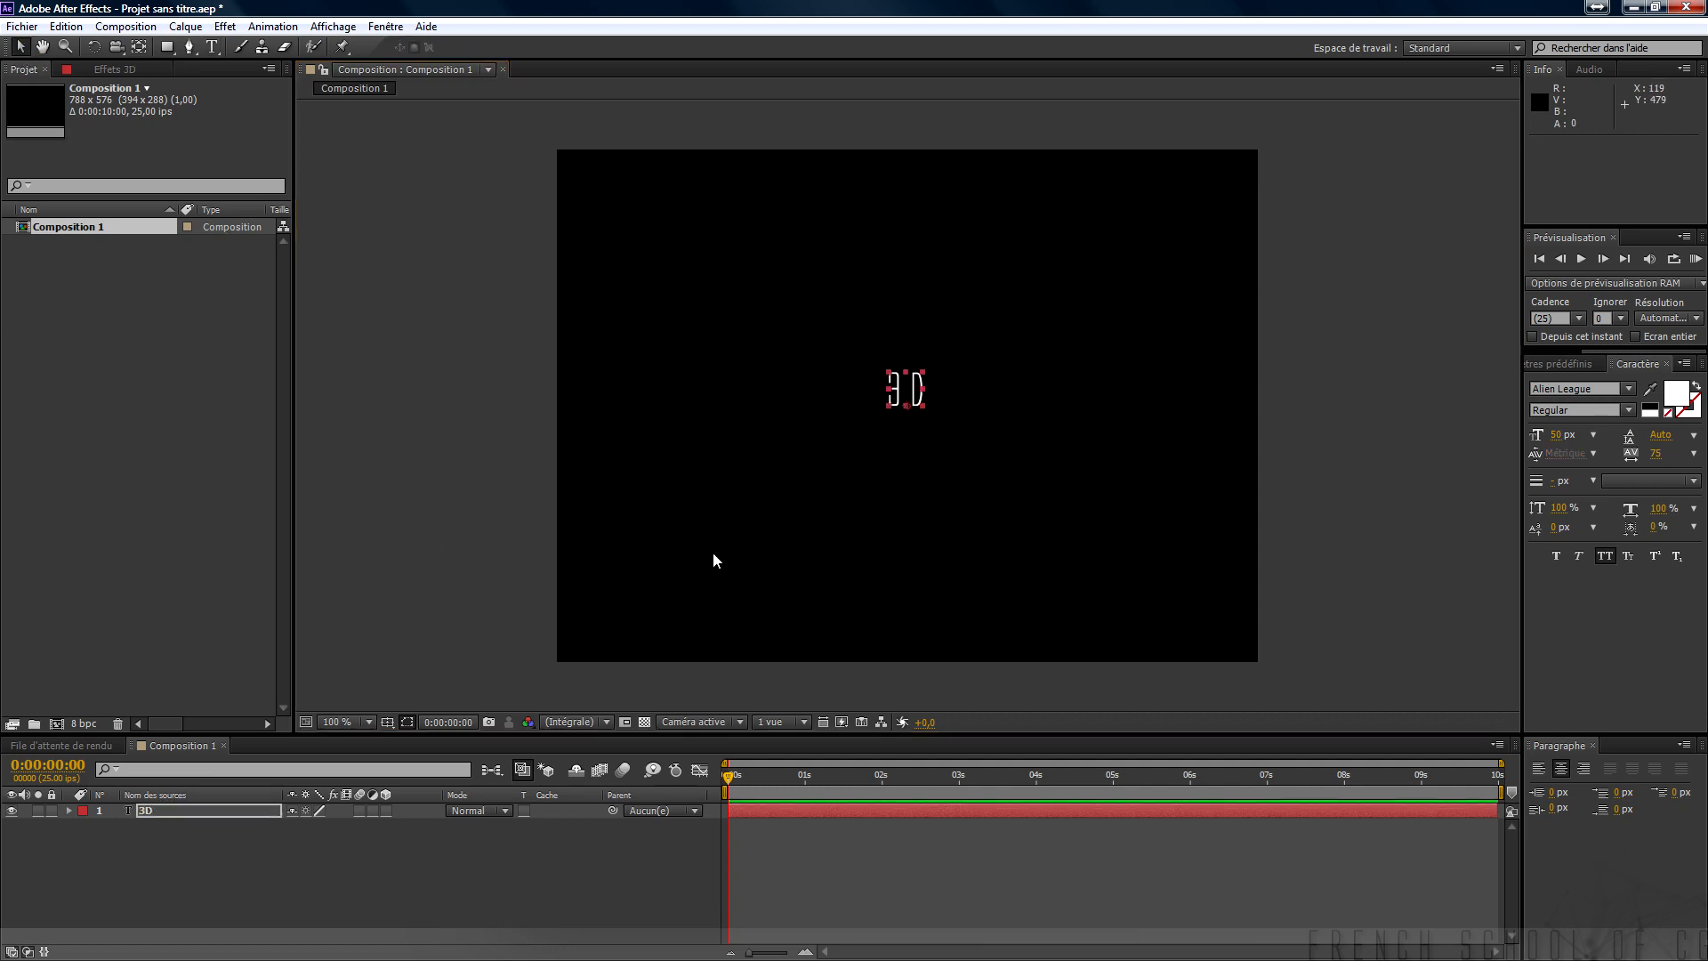
Enlarge the 3D text to about 490 px and move it down to the middle of the frame.
drag(1556, 435, 1633, 424)
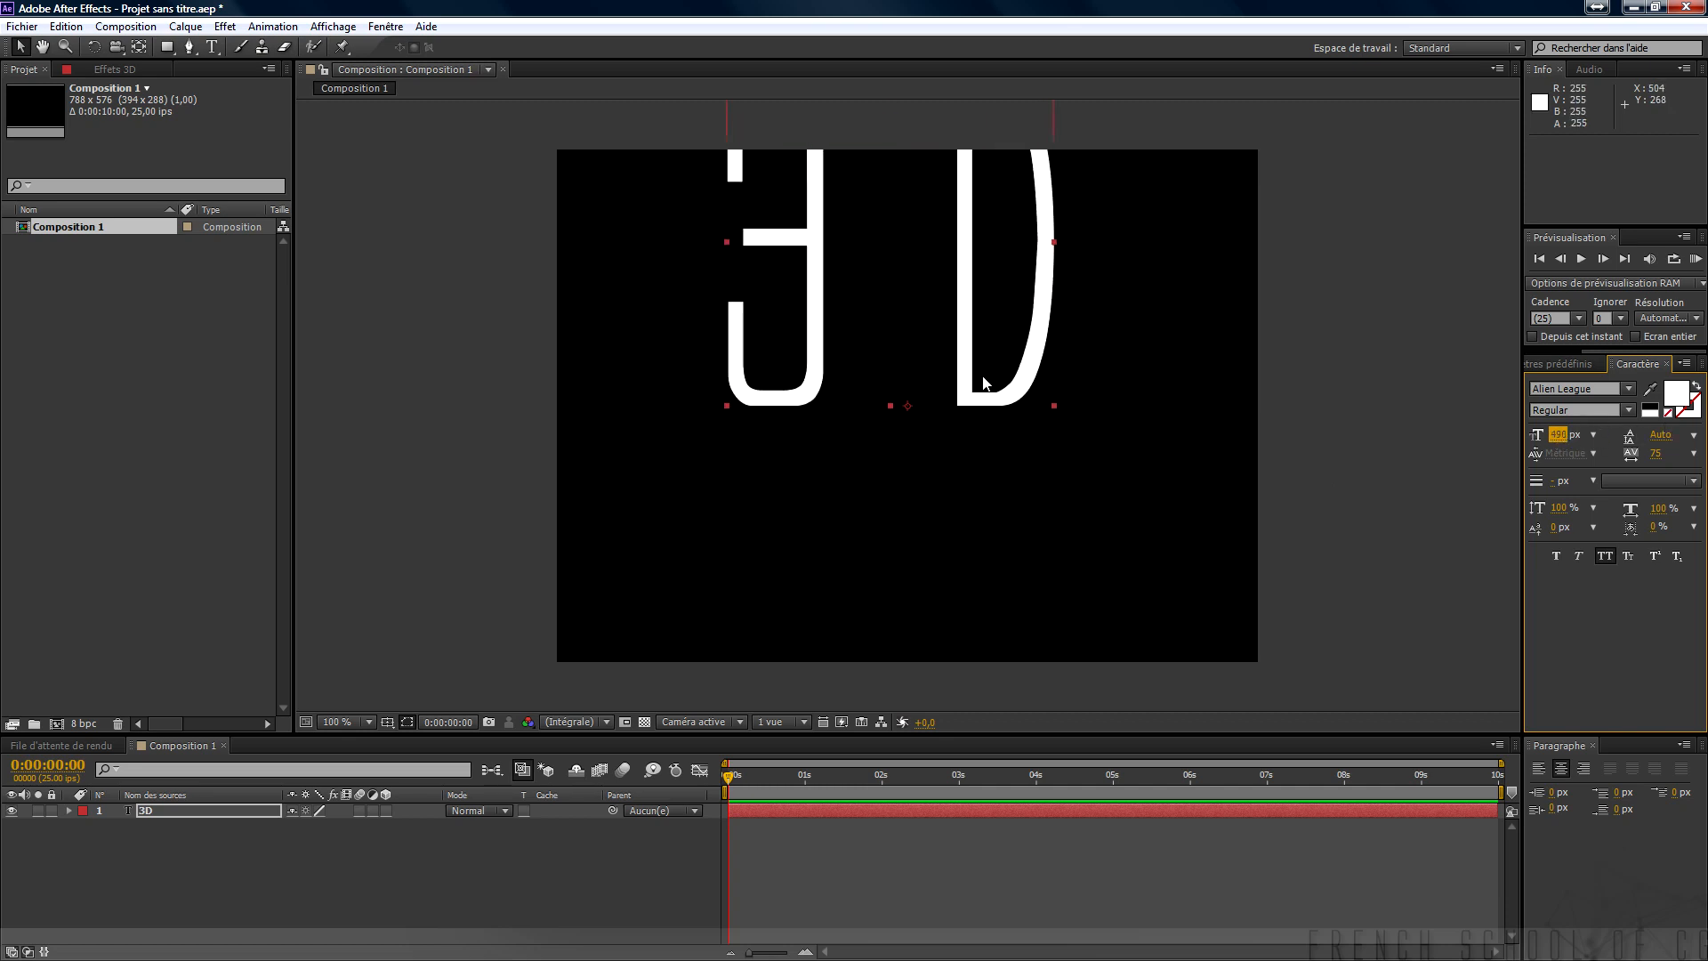
drag(957, 355, 977, 508)
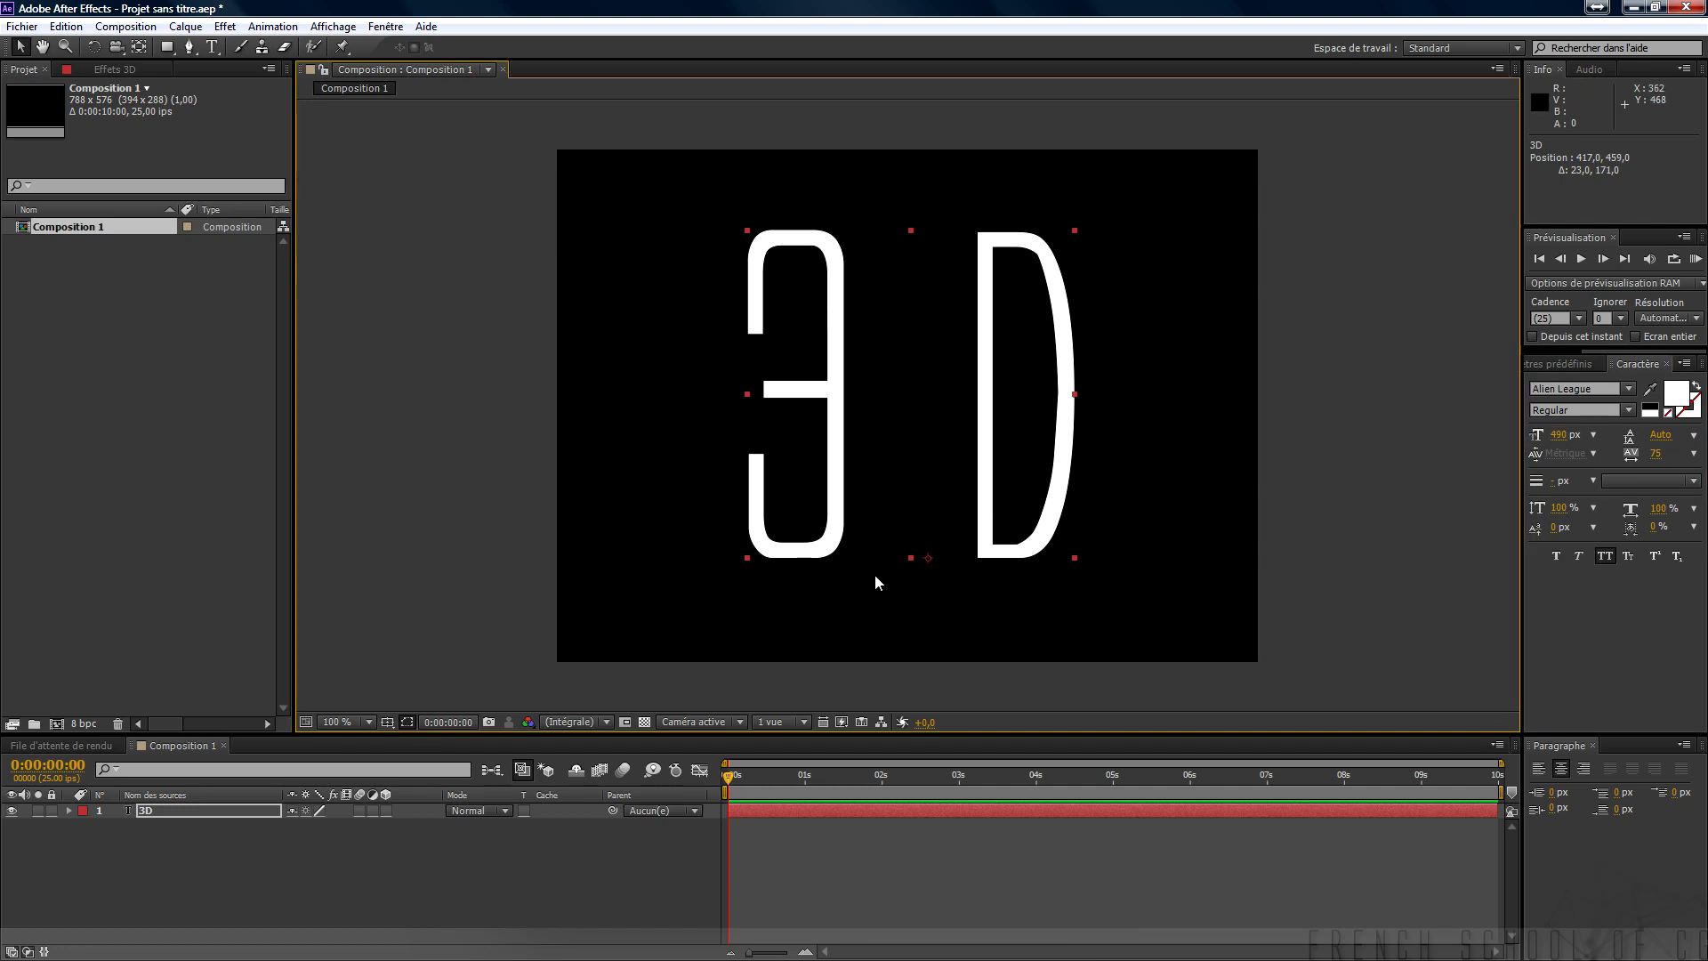
Turn the text layer into a 3D layer and show the composition in Vue personnalisée 1.
click(386, 811)
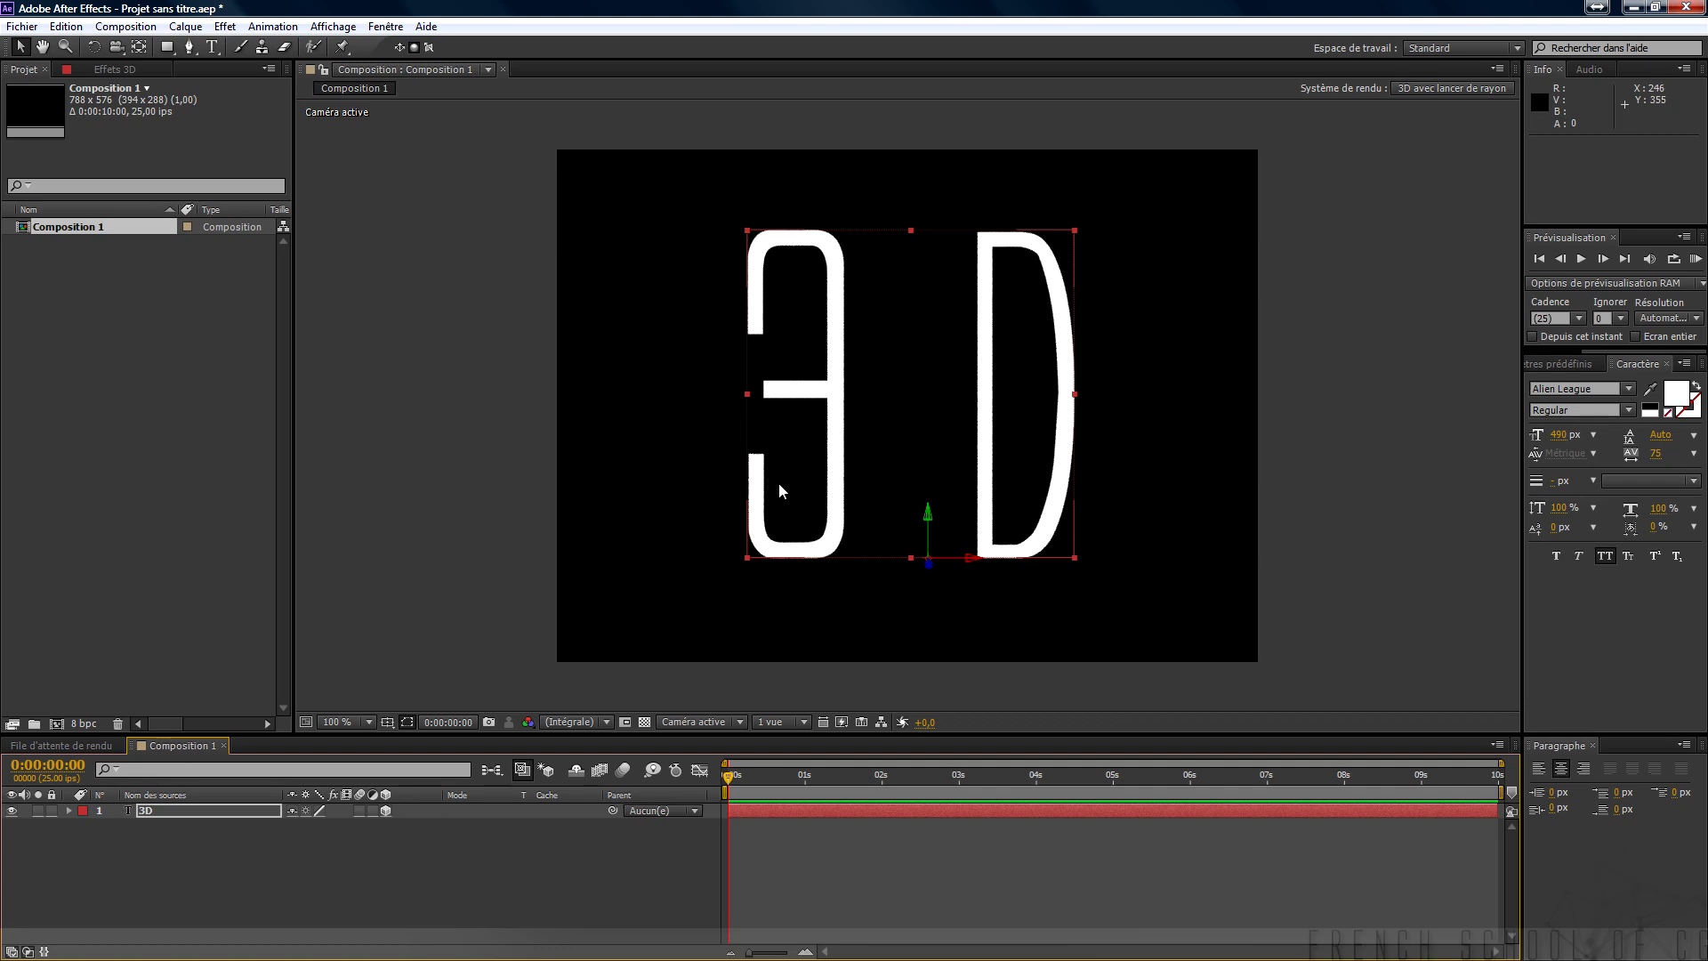
click(714, 722)
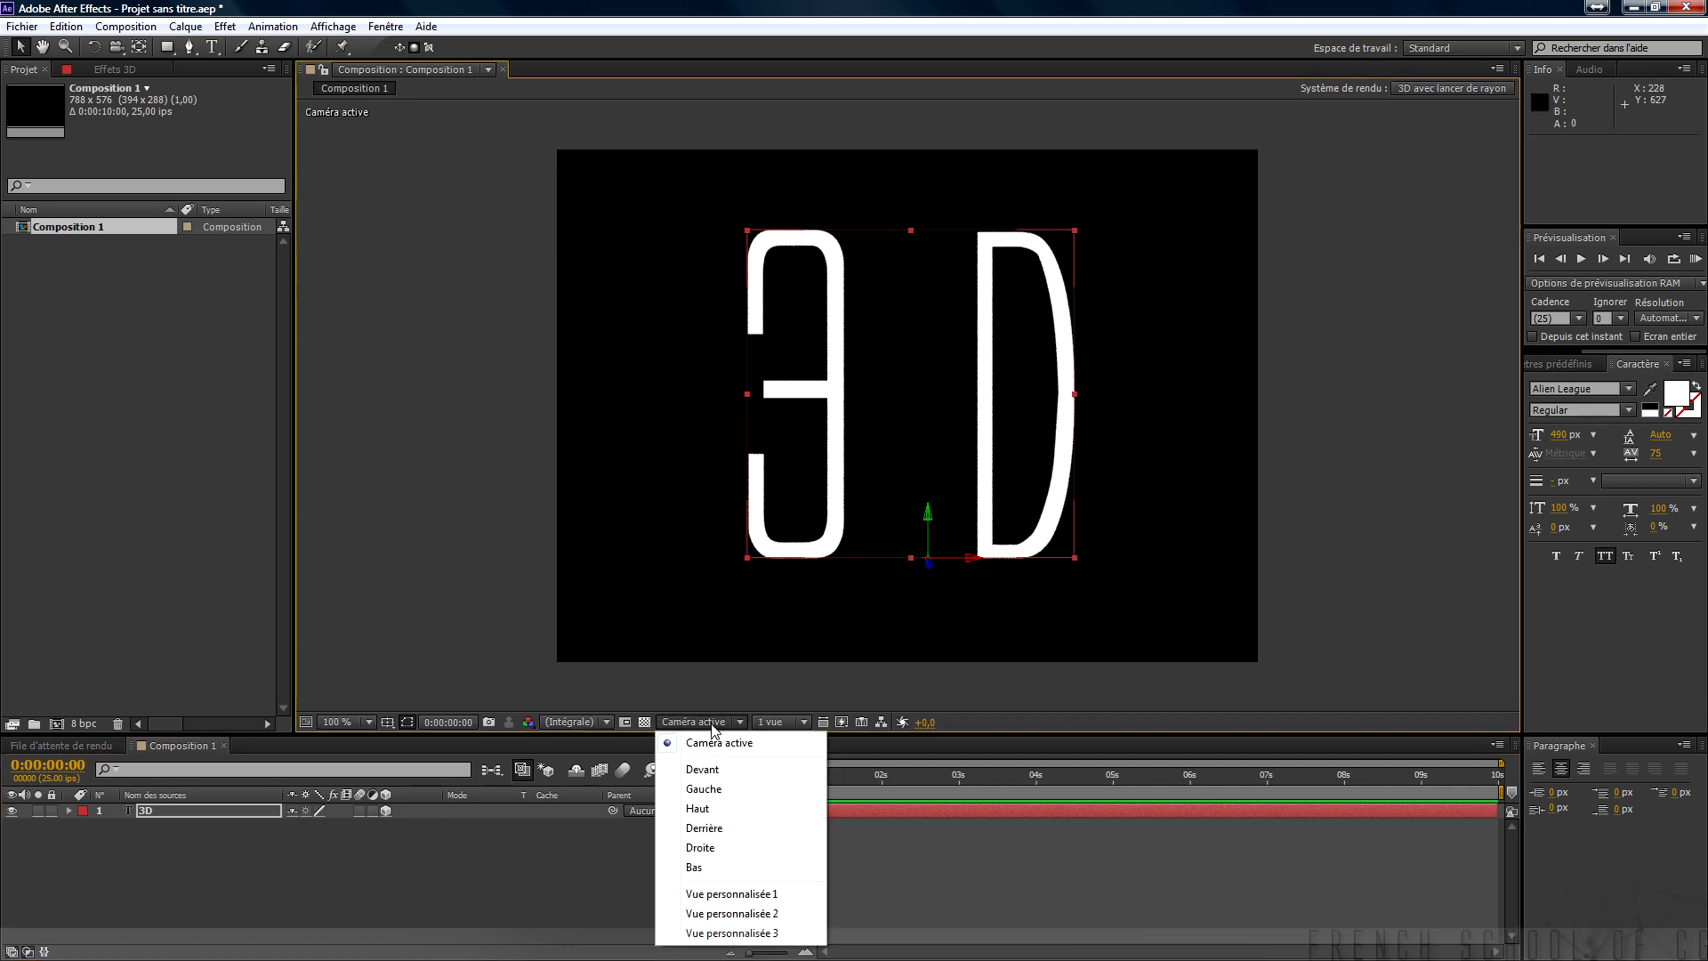
click(762, 893)
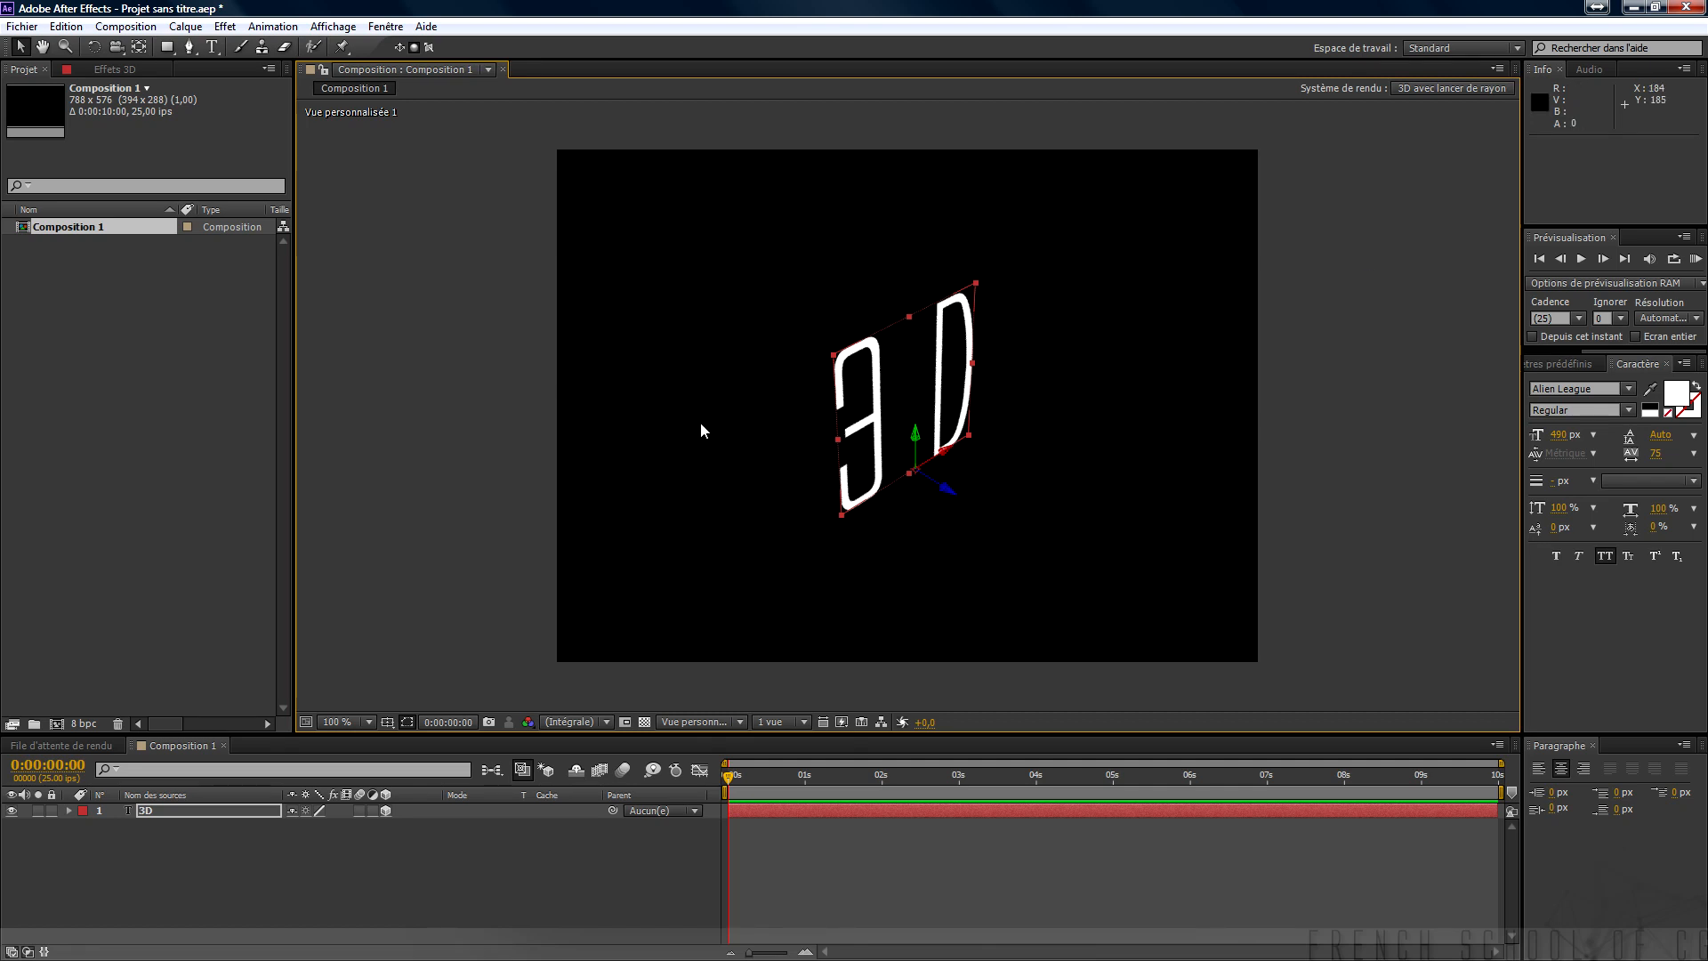
Set the fast preview mode to Résolution adaptative and deselect the text layer.
click(841, 722)
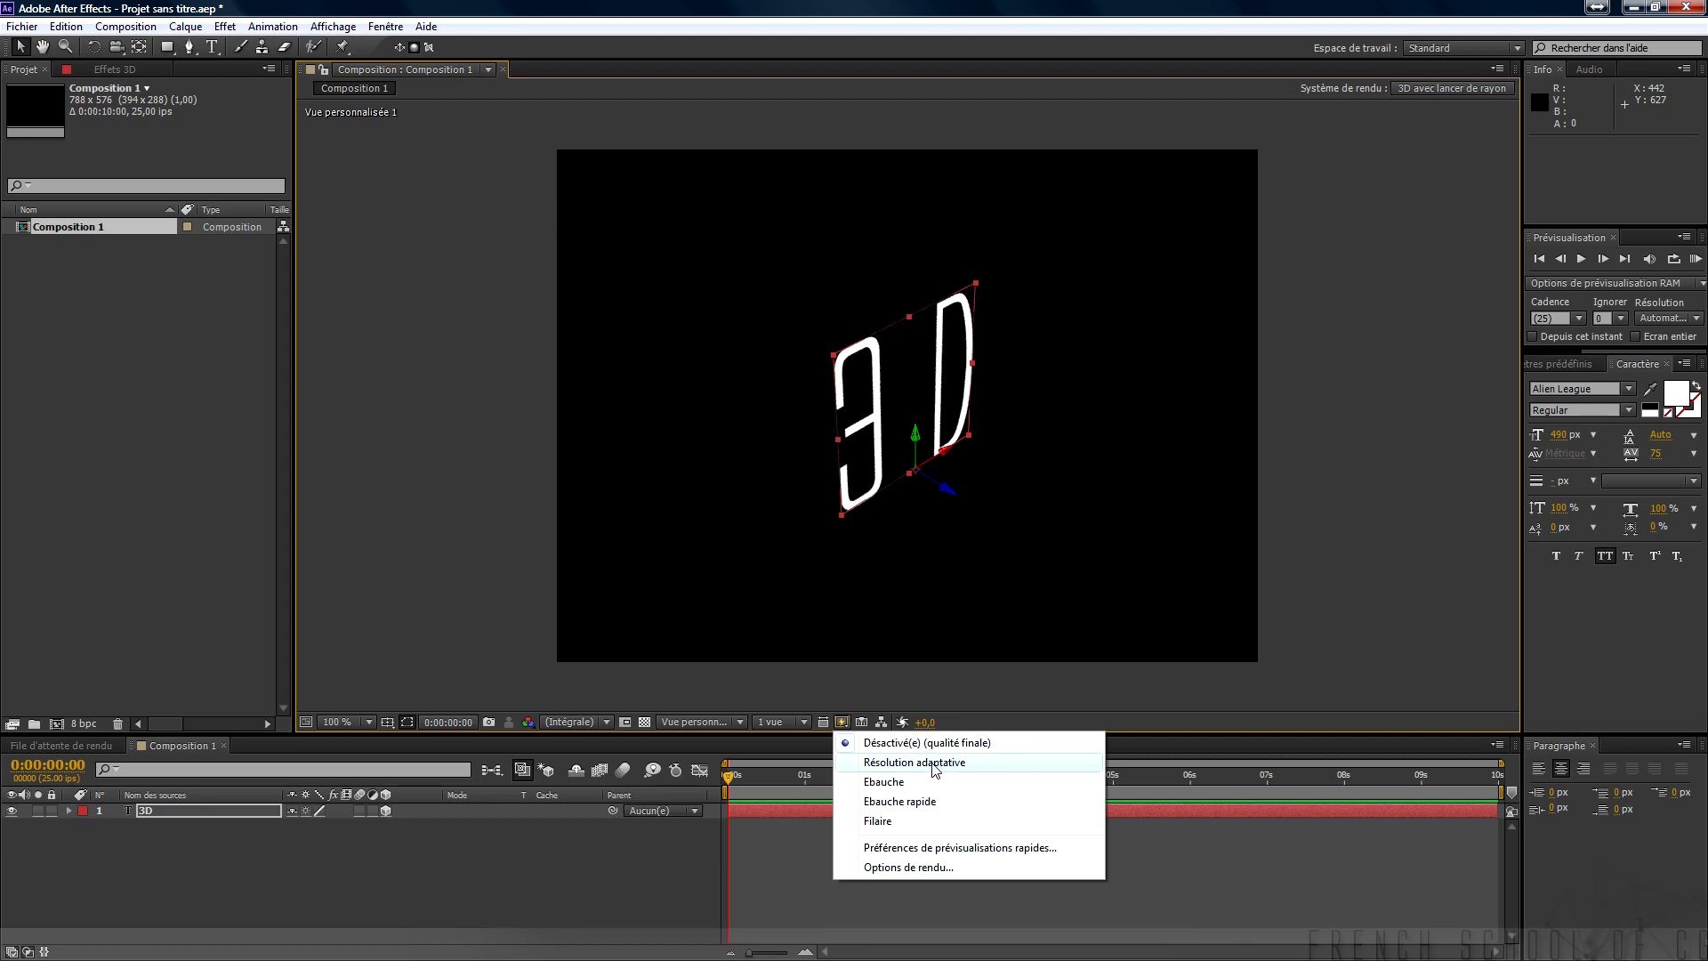
click(894, 763)
click(866, 725)
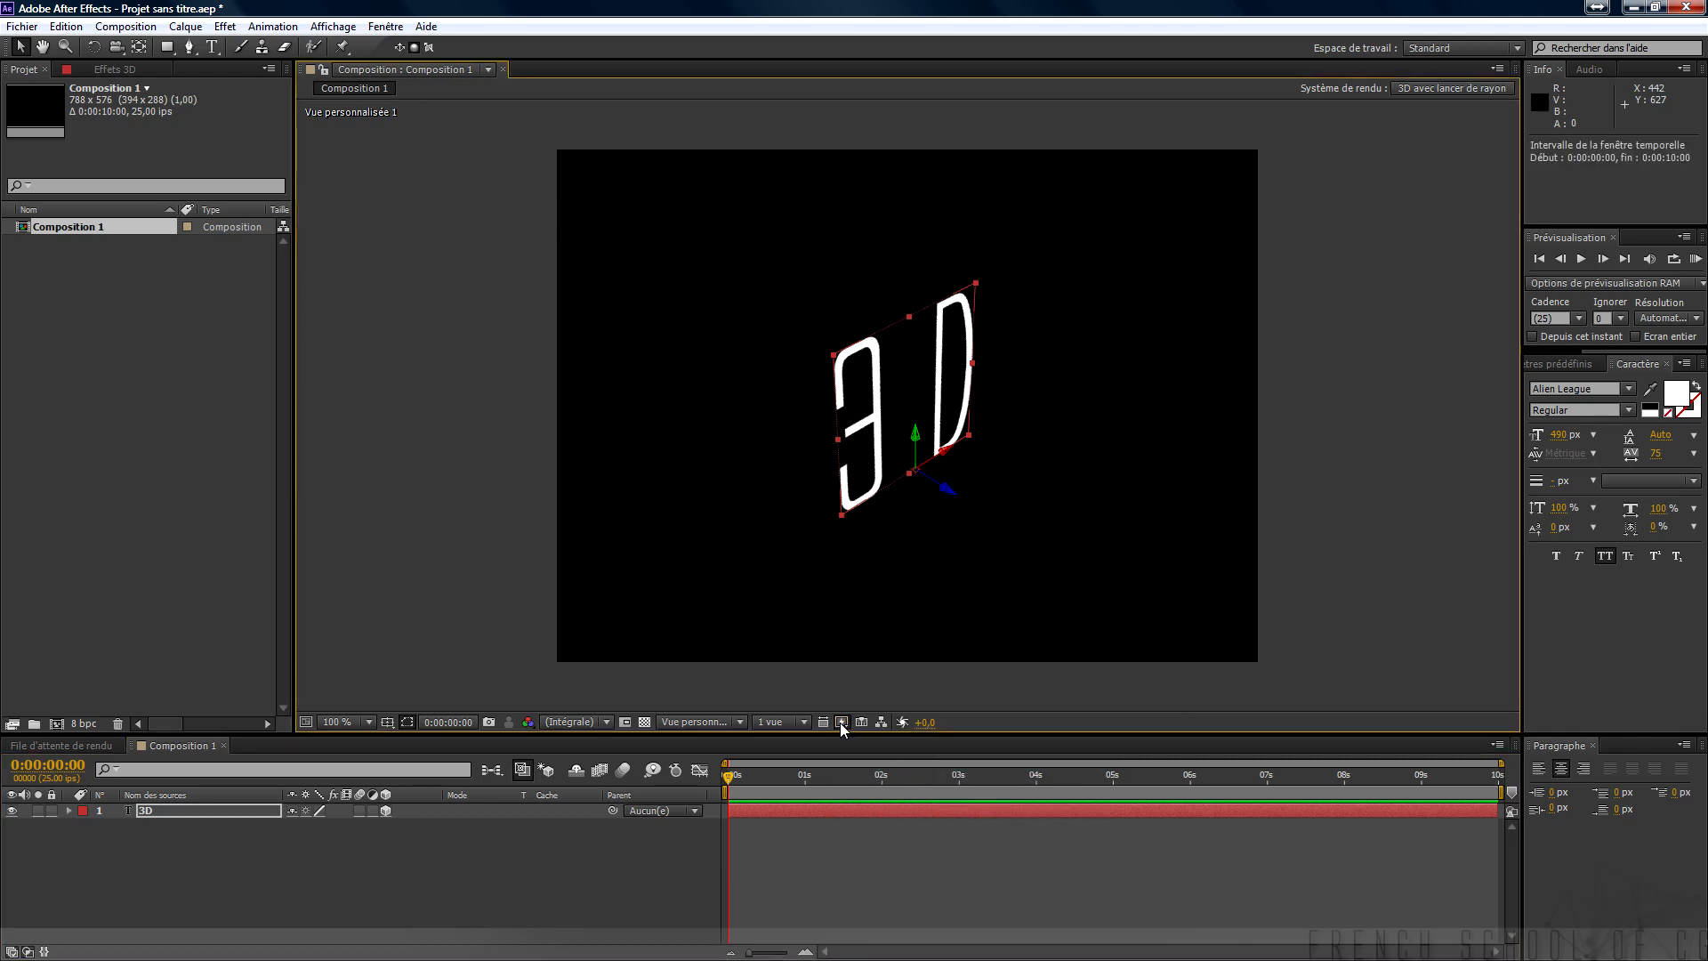
click(840, 721)
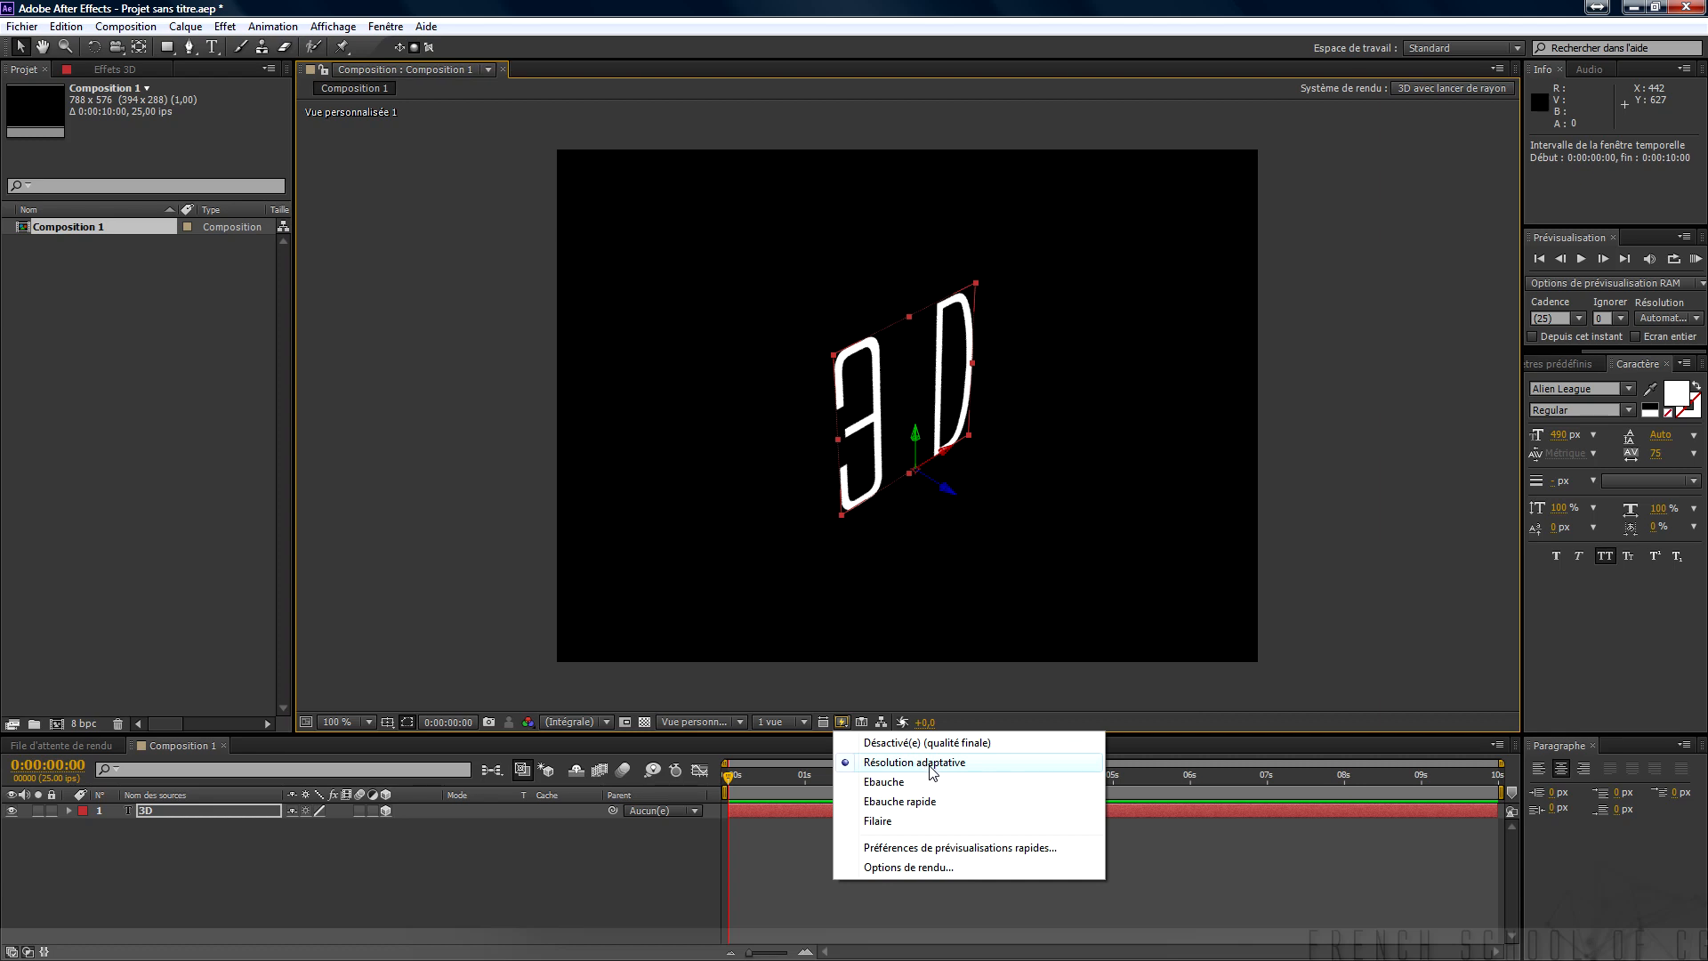
click(557, 699)
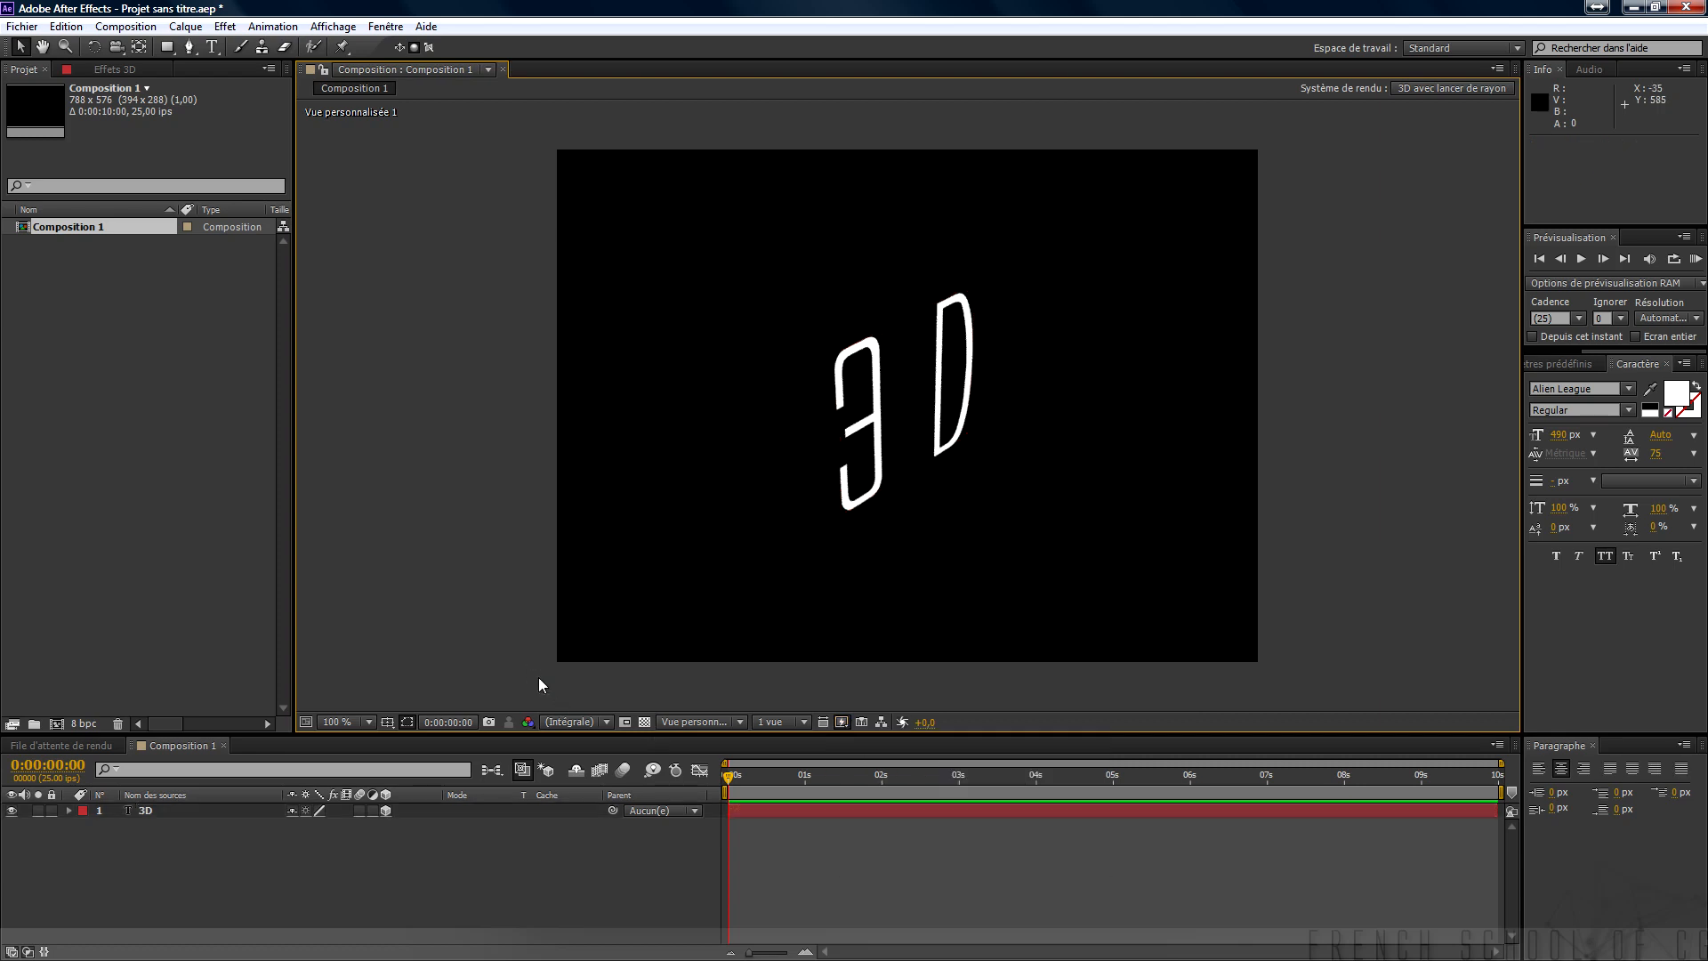
Try the Intégrale, Un demi and Un quart preview resolutions and return the setting to Automatique.
click(605, 723)
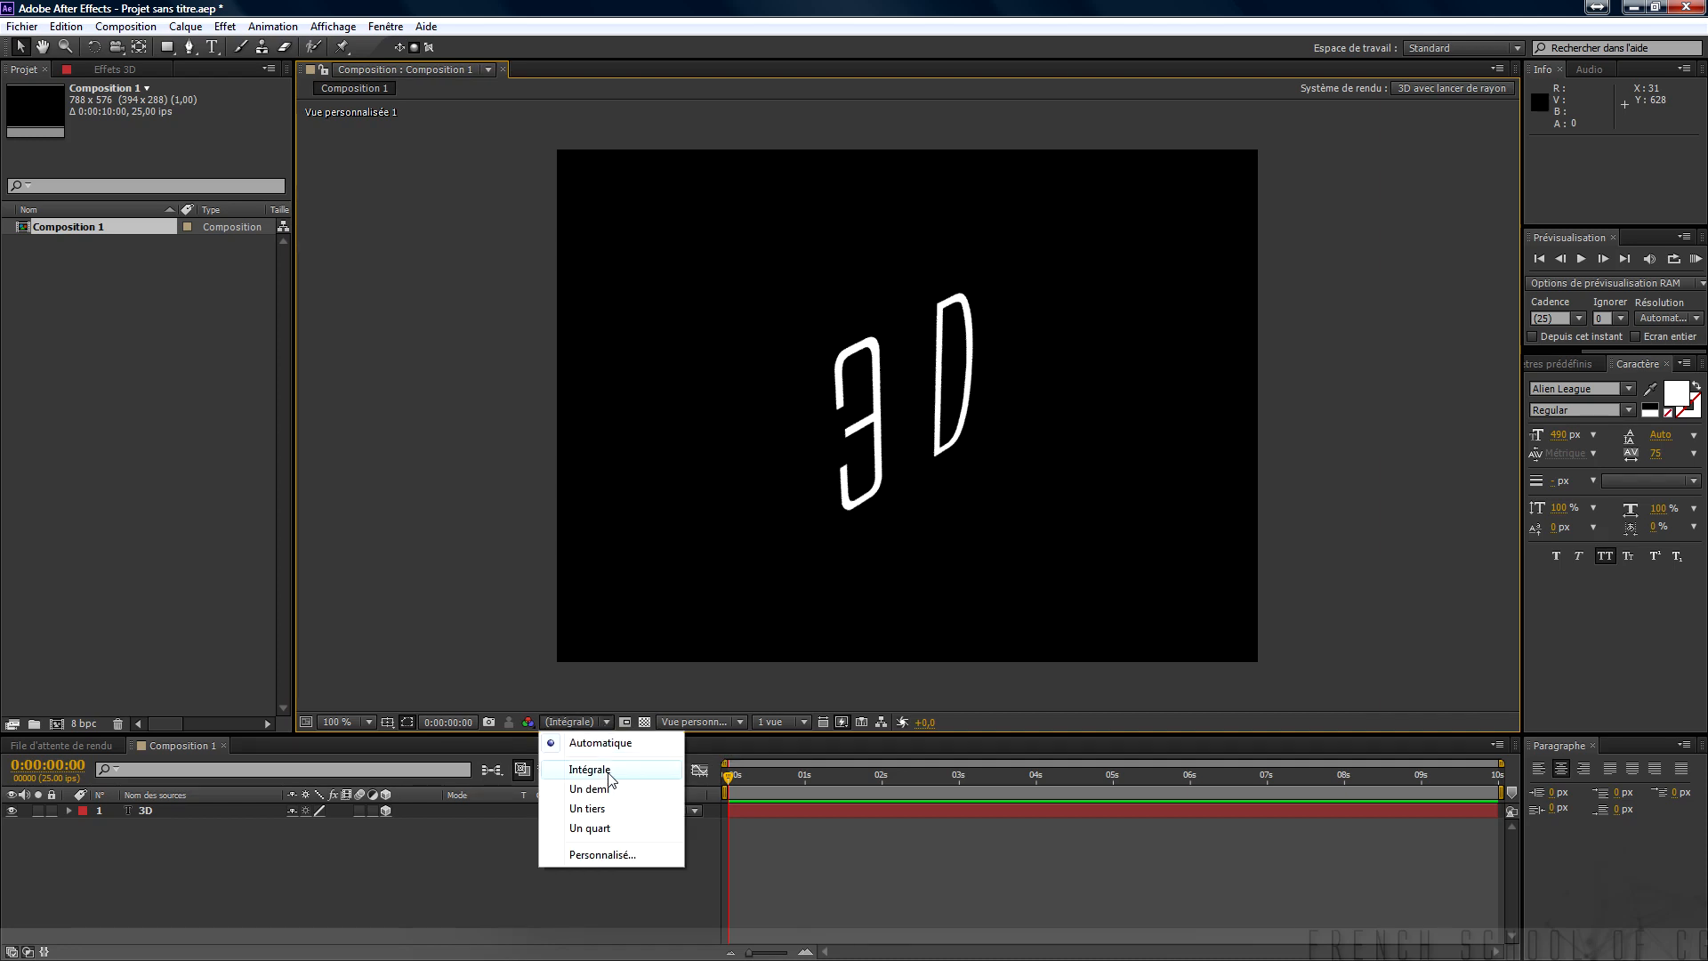
click(608, 772)
click(595, 721)
click(608, 790)
click(596, 726)
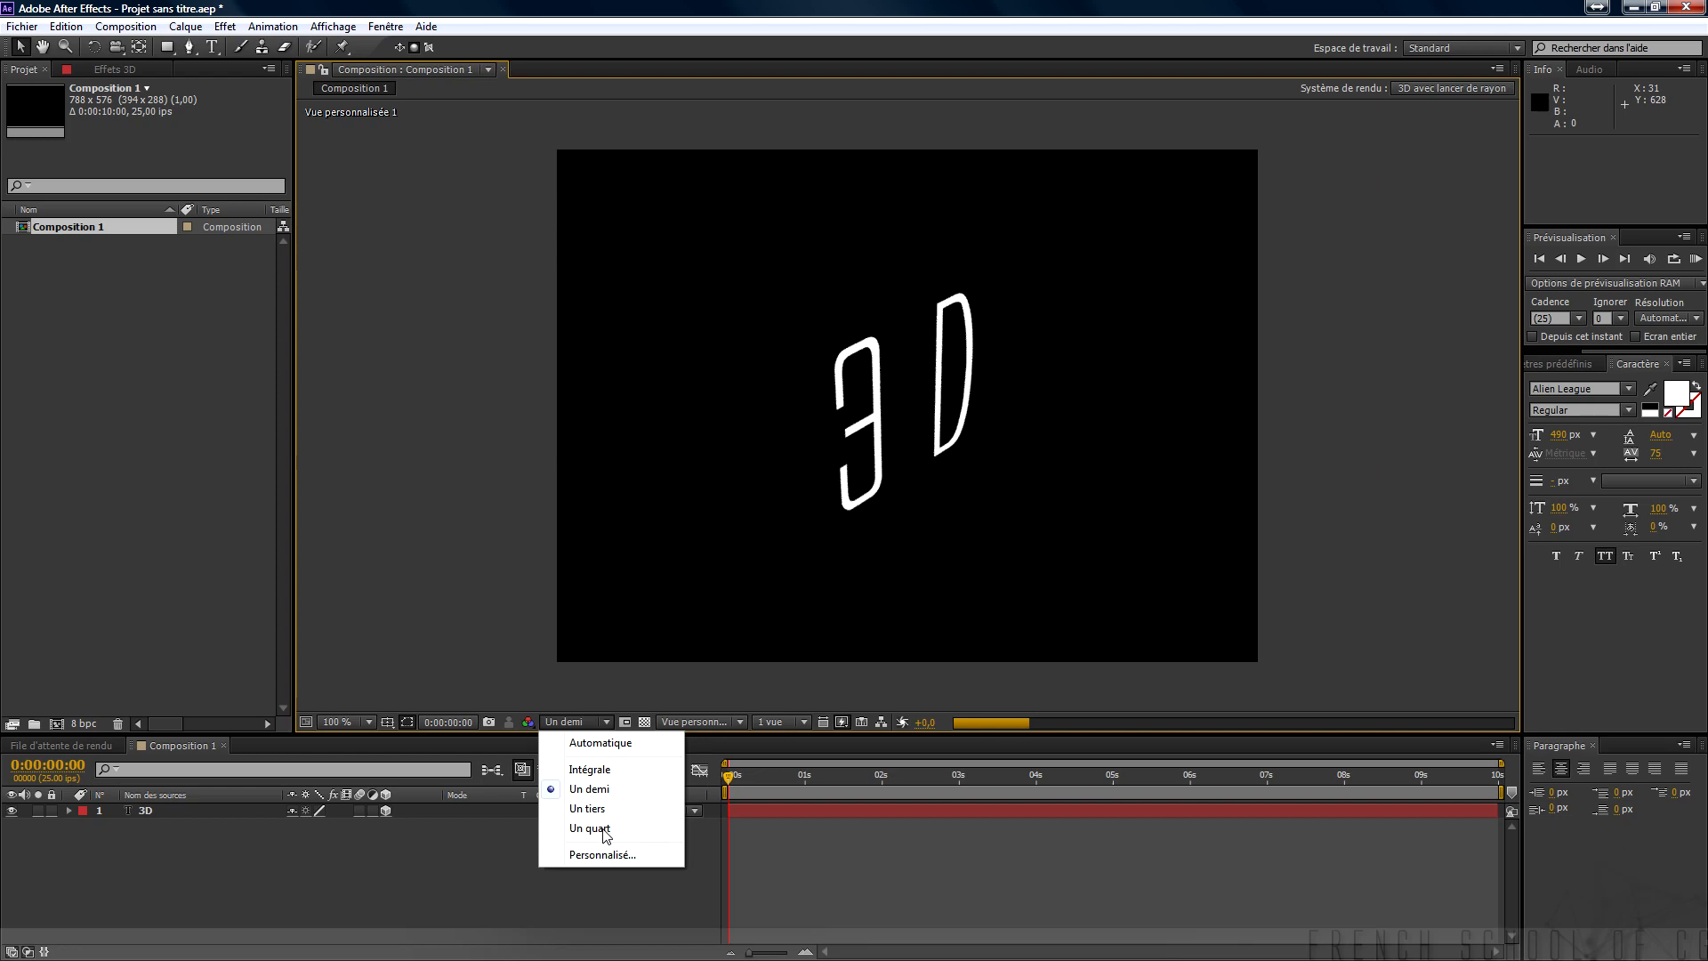
click(602, 829)
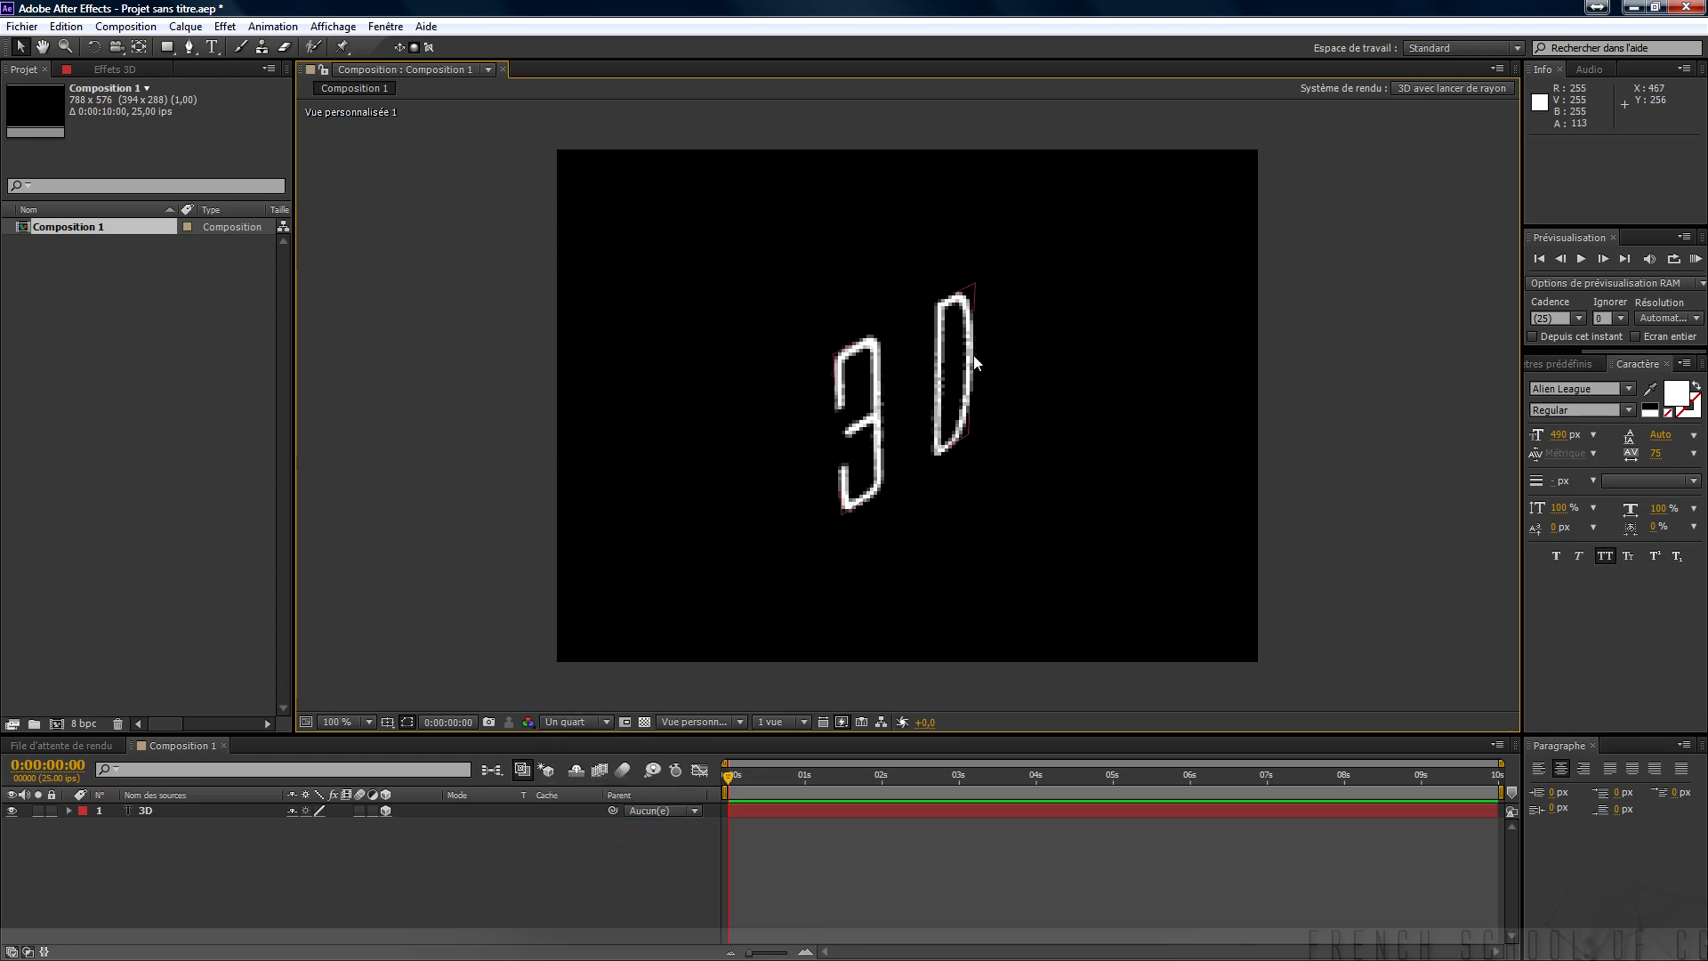
click(592, 722)
click(595, 754)
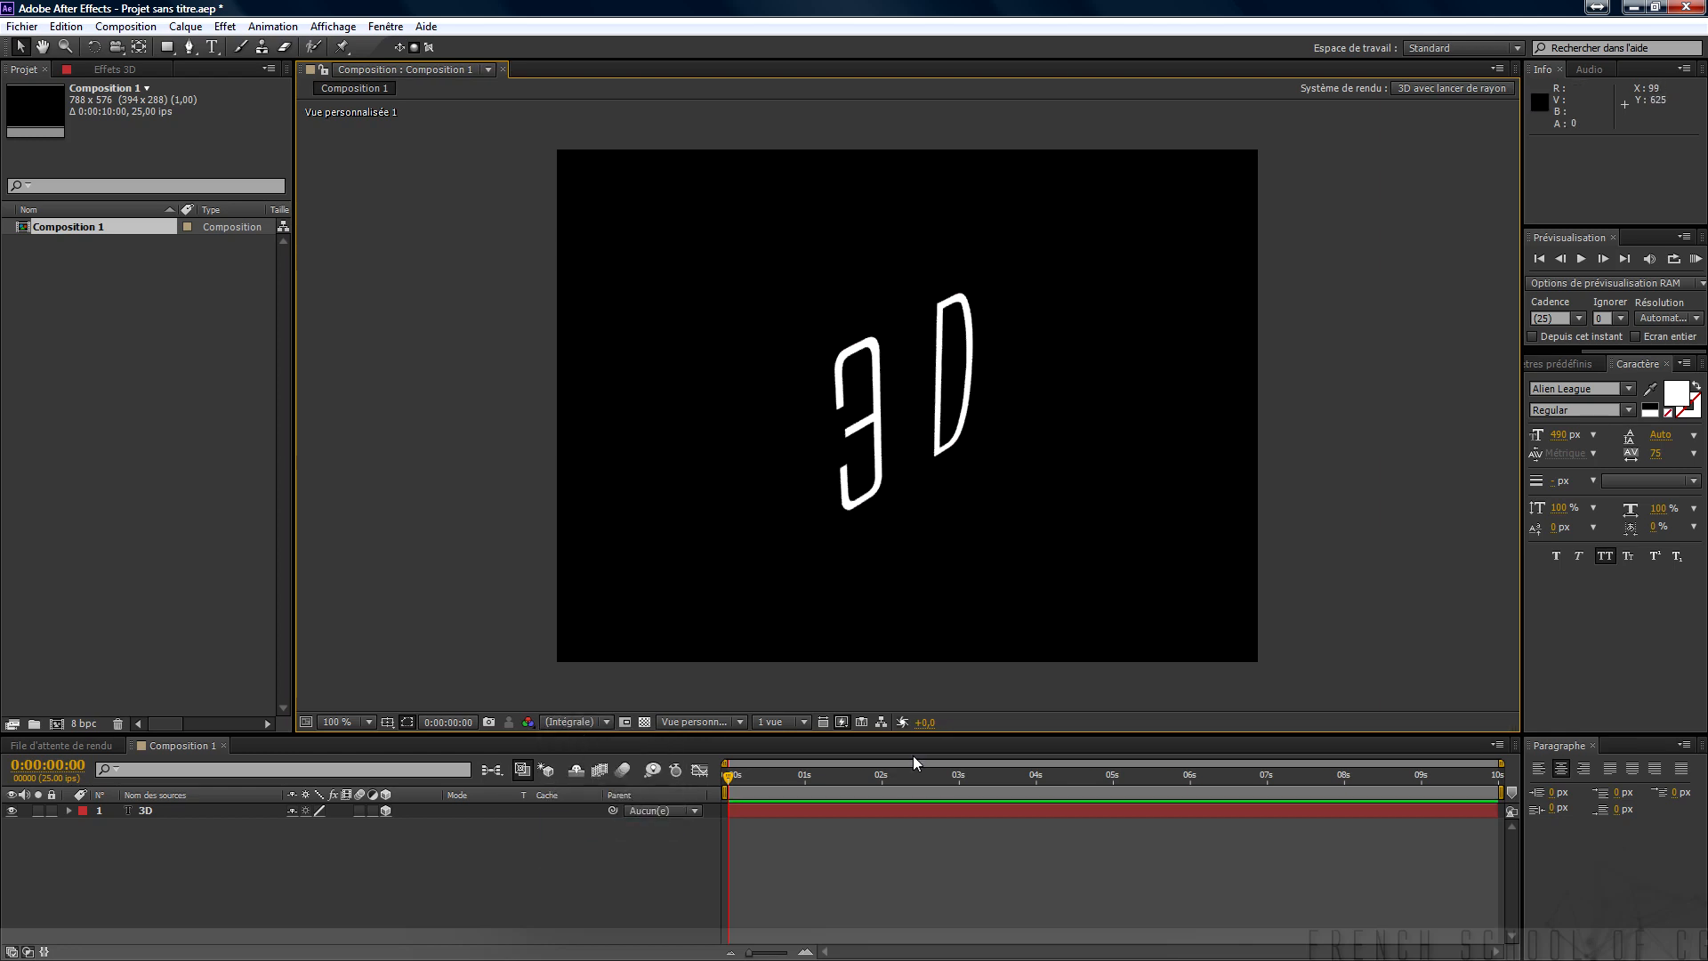
Orbit the custom view around the 3D text with the camera tool to test the adaptive resolution preview.
click(842, 722)
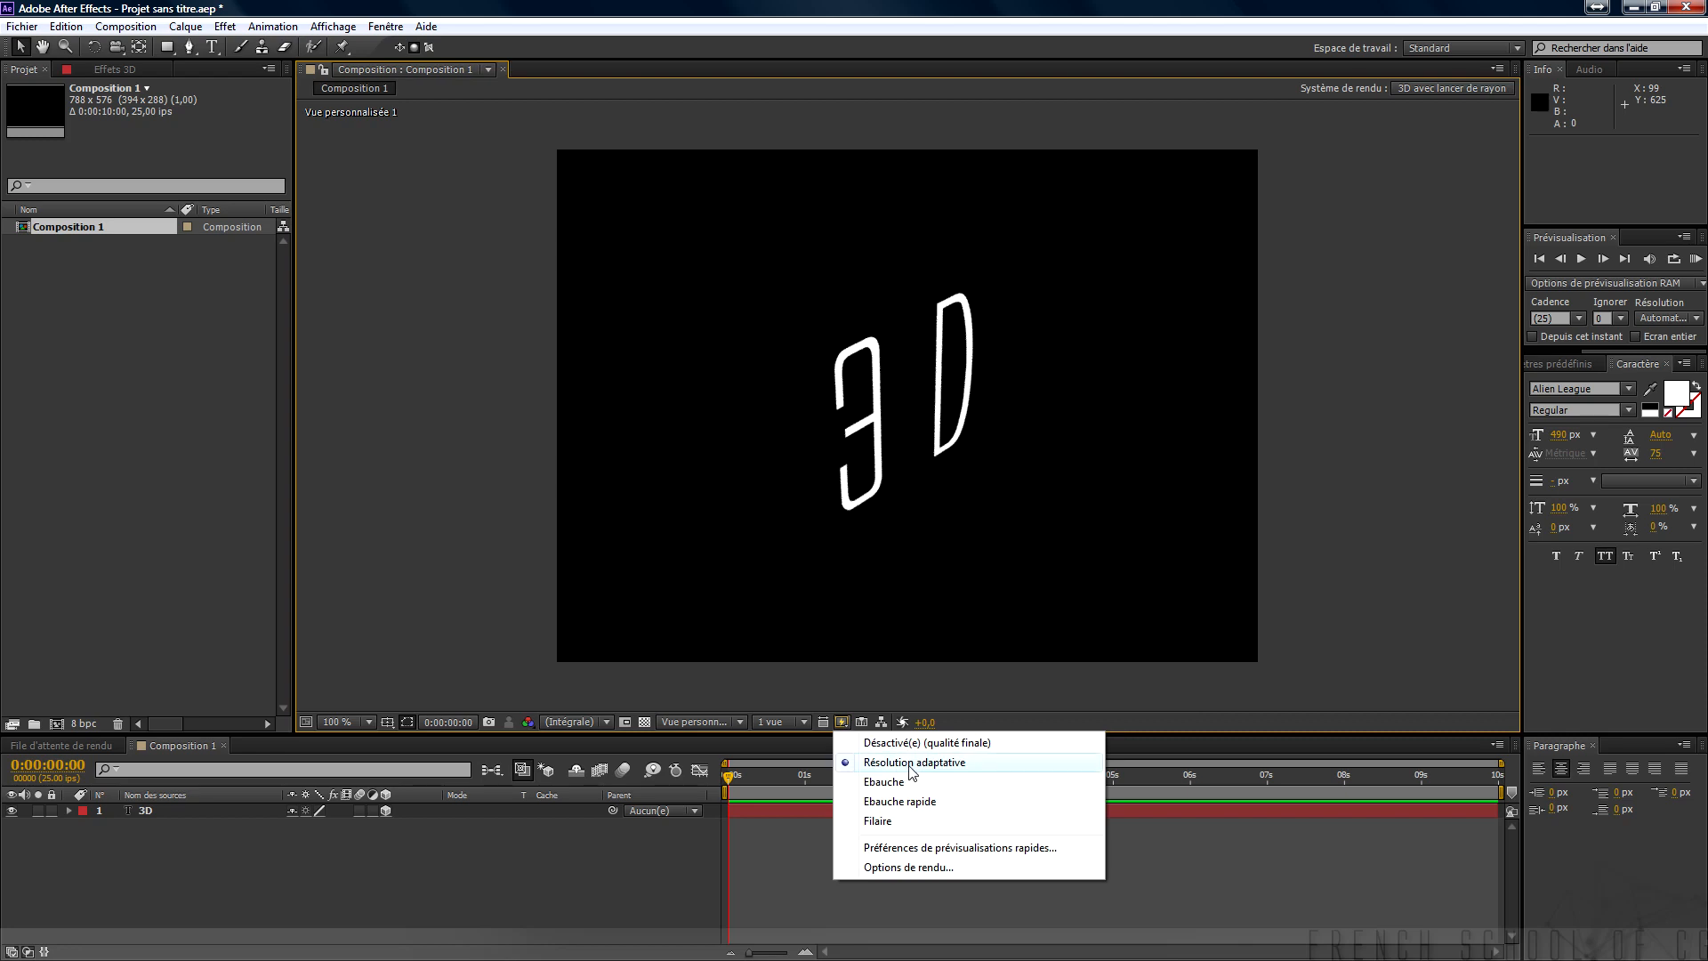
click(978, 546)
key(c)
mouse_move(922, 558)
mouse_down()
mouse_move(846, 535)
mouse_move(931, 536)
mouse_move(964, 523)
mouse_move(961, 507)
mouse_move(793, 478)
mouse_move(684, 497)
mouse_move(744, 526)
mouse_move(823, 527)
mouse_move(888, 510)
mouse_move(879, 490)
mouse_move(732, 514)
mouse_move(797, 541)
mouse_move(866, 529)
mouse_move(866, 499)
mouse_move(903, 558)
mouse_up()
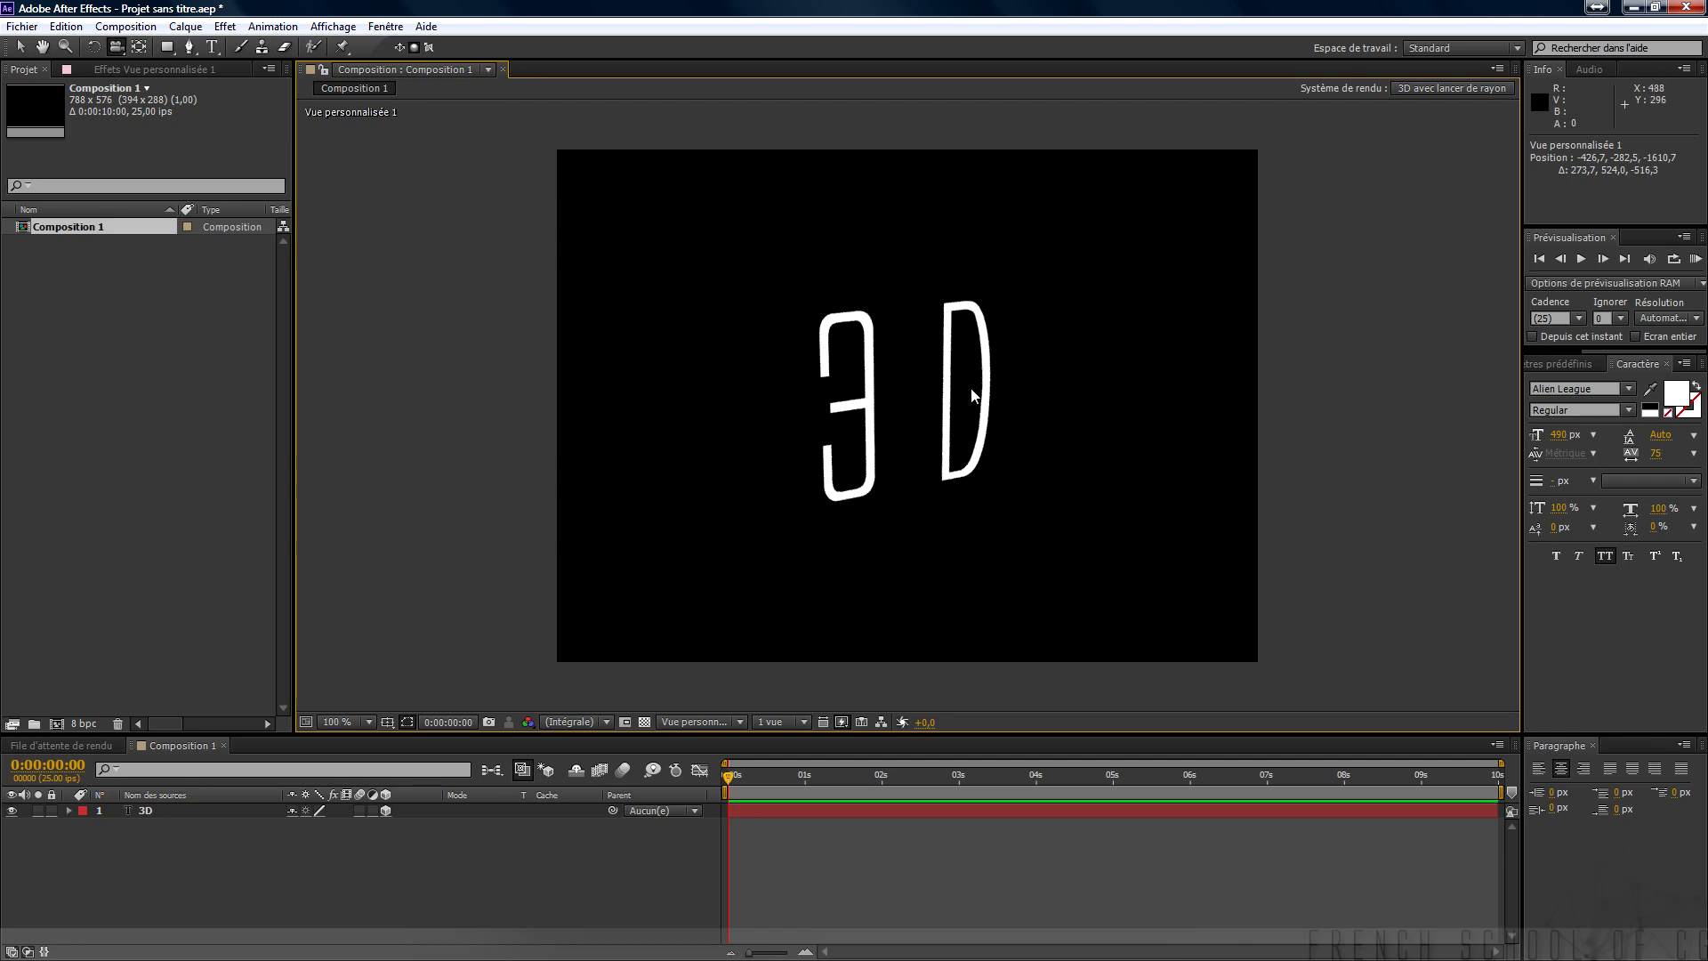
Switch the fast preview mode to Ebauche and move the view closer to the 3D text.
click(841, 721)
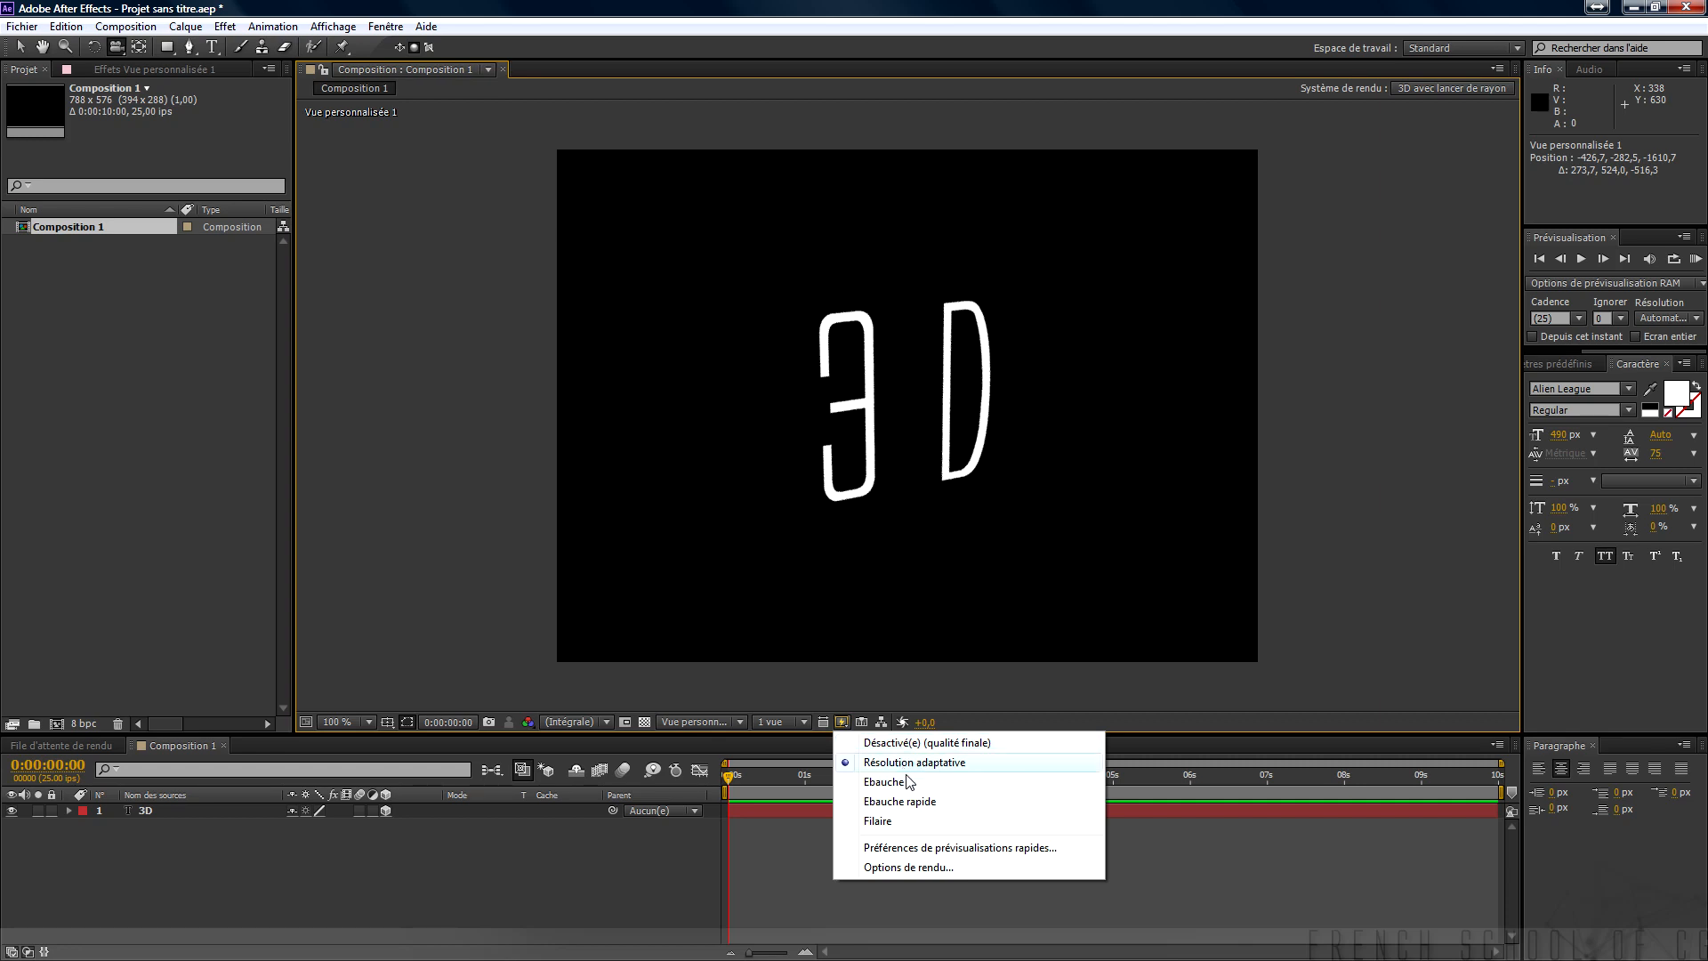
click(911, 782)
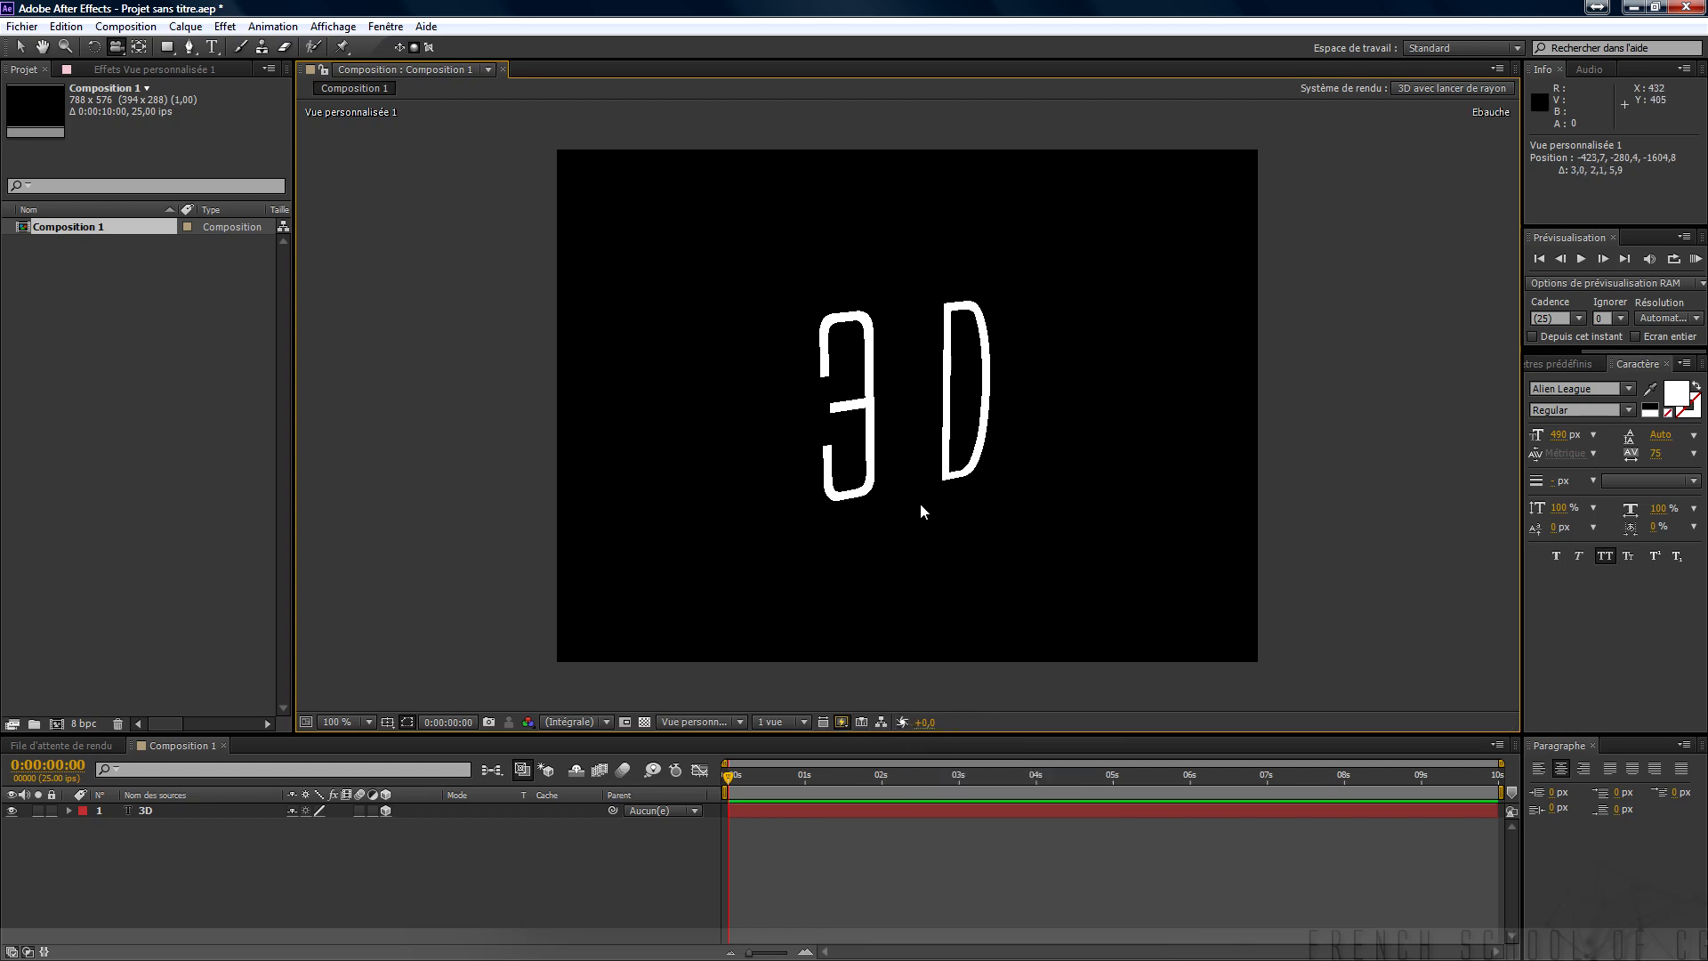
drag(921, 416, 920, 354)
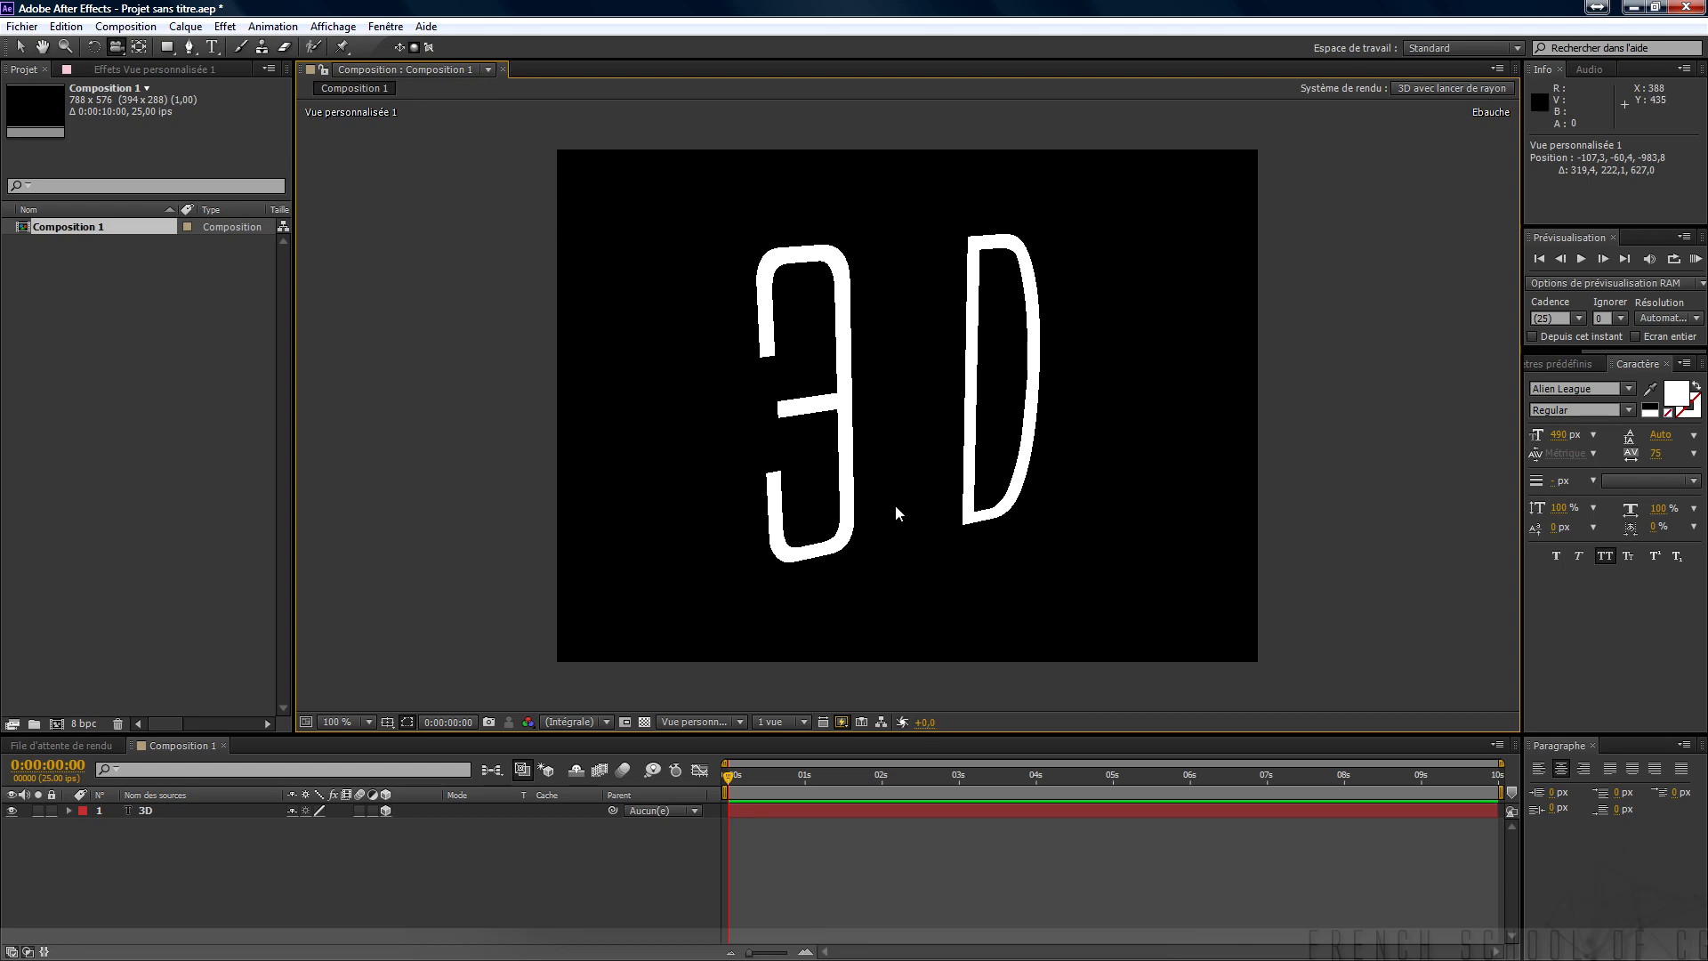
Set the fast preview mode to Ebauche rapide and orbit the custom view around the 3D text.
click(842, 721)
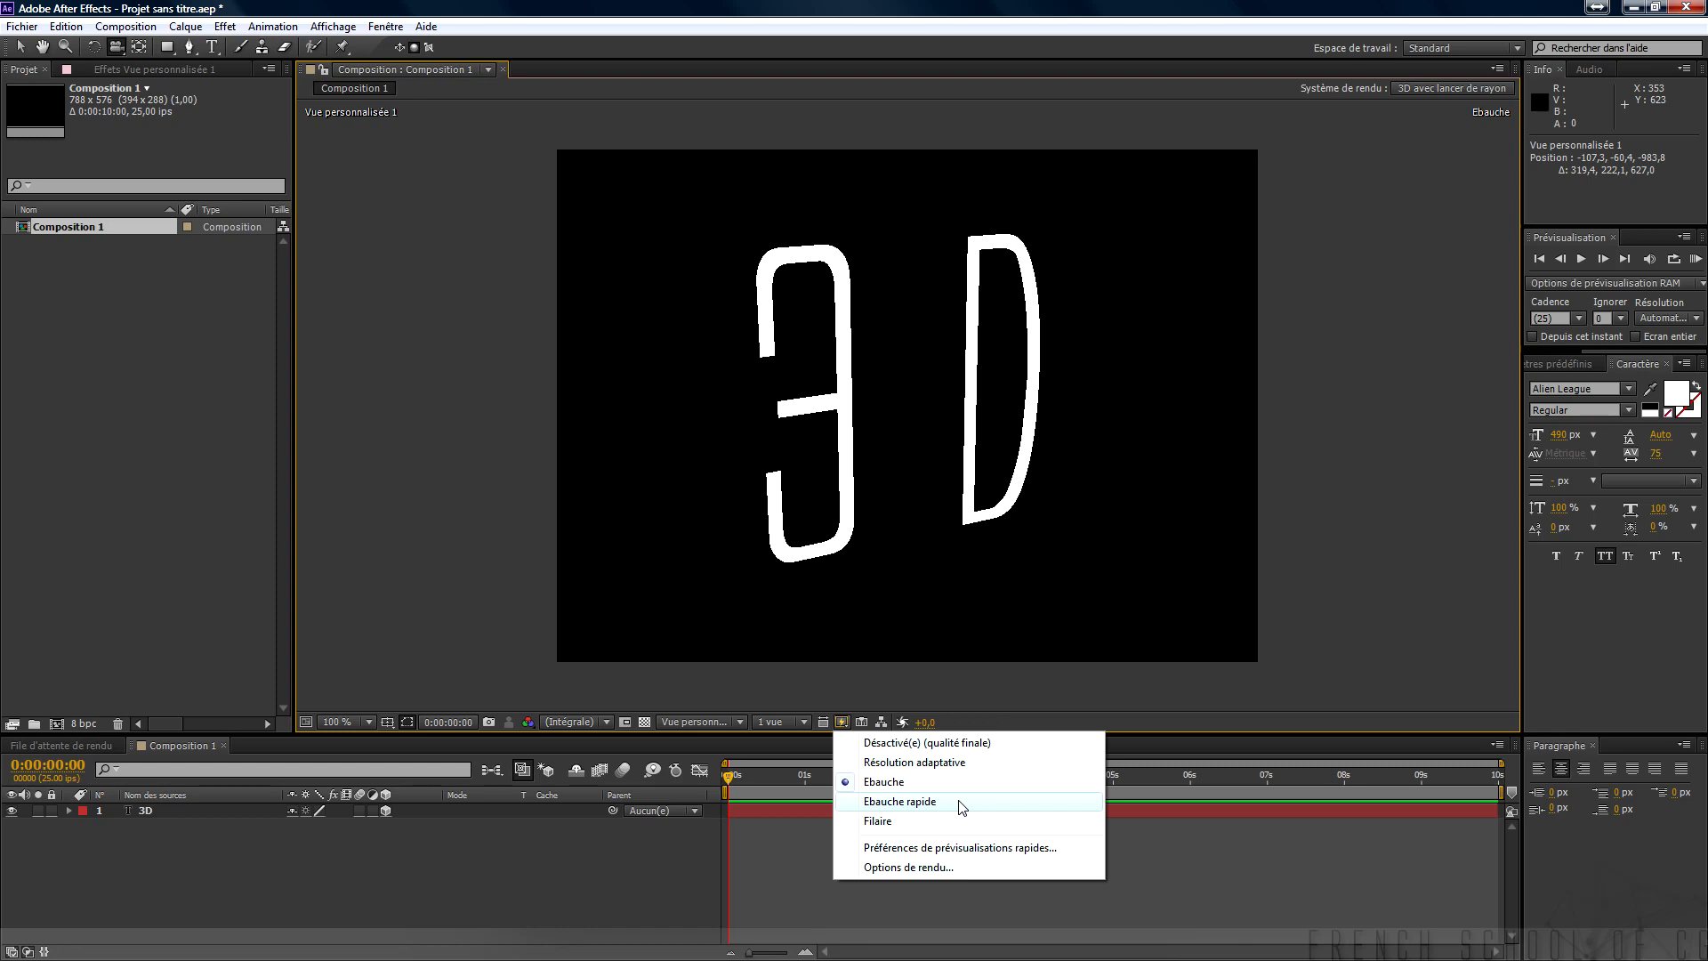
click(900, 800)
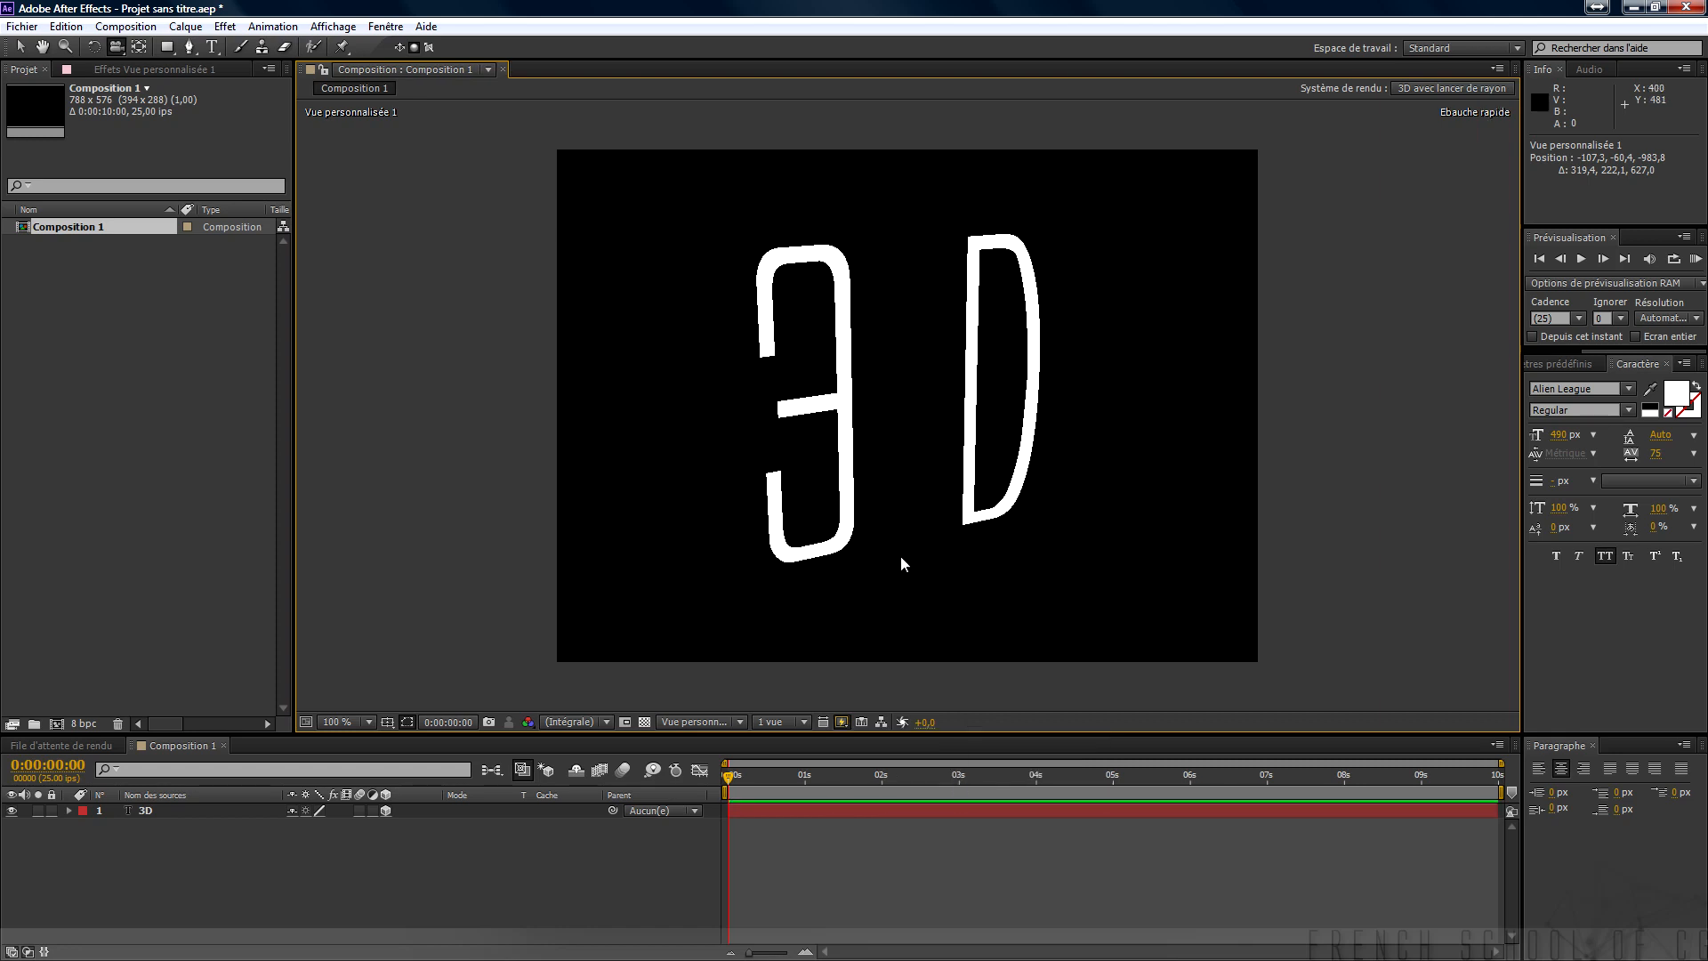
drag(900, 516, 943, 539)
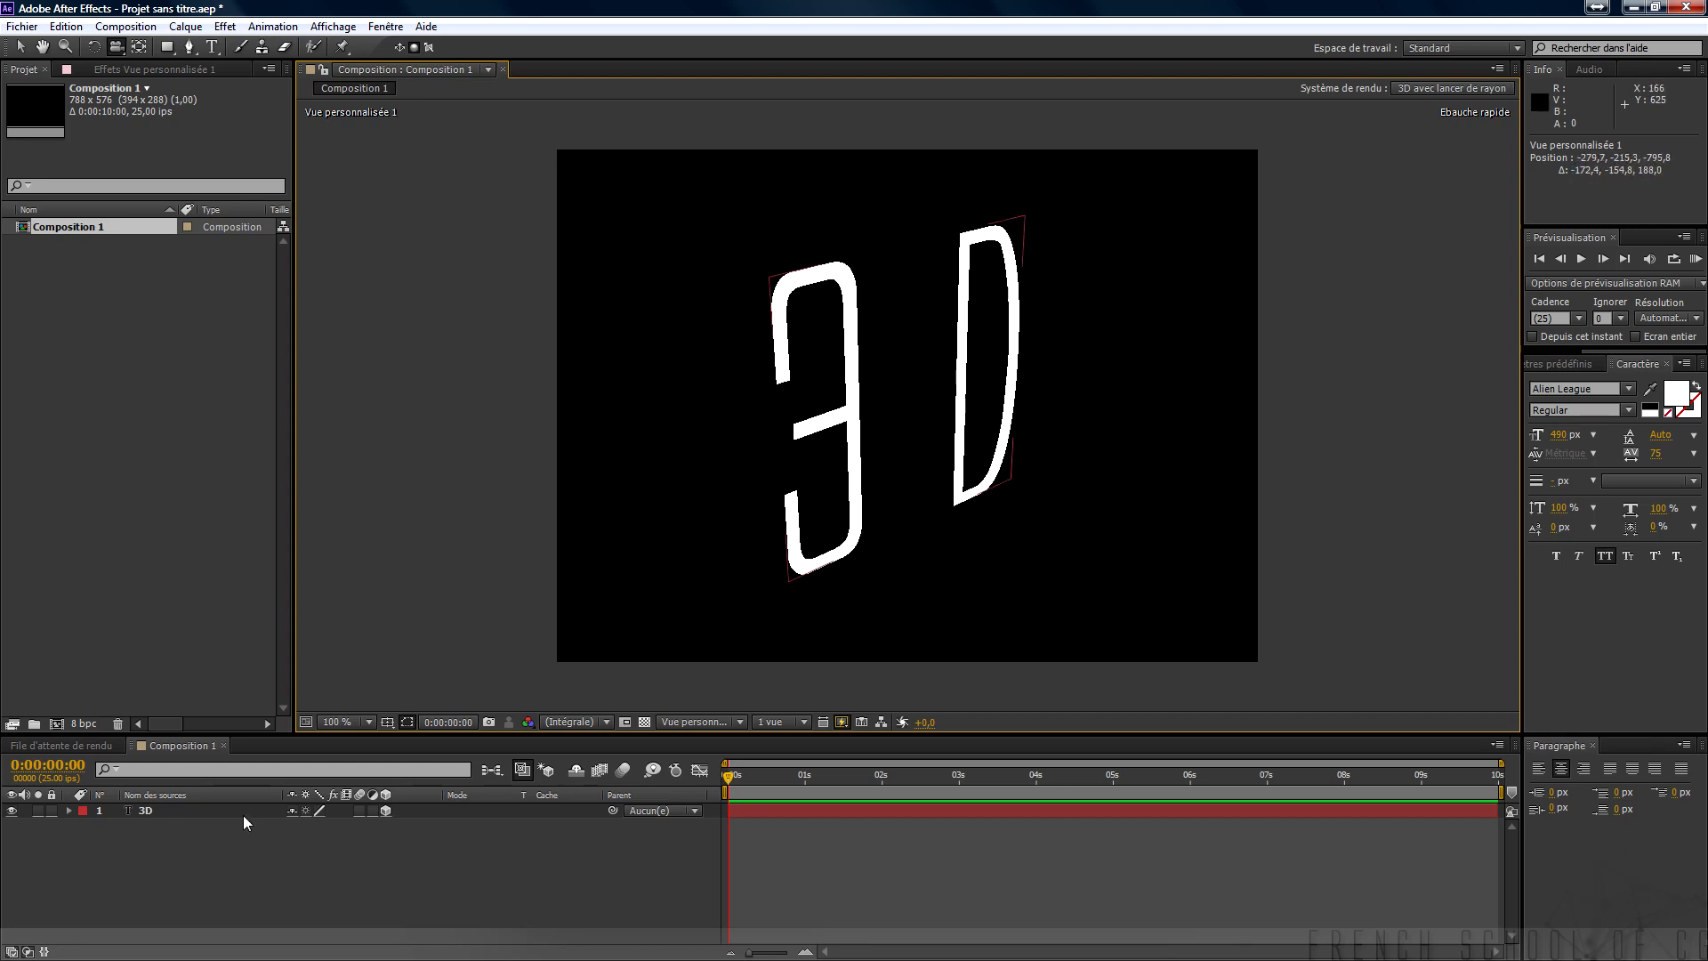
drag(894, 633, 903, 569)
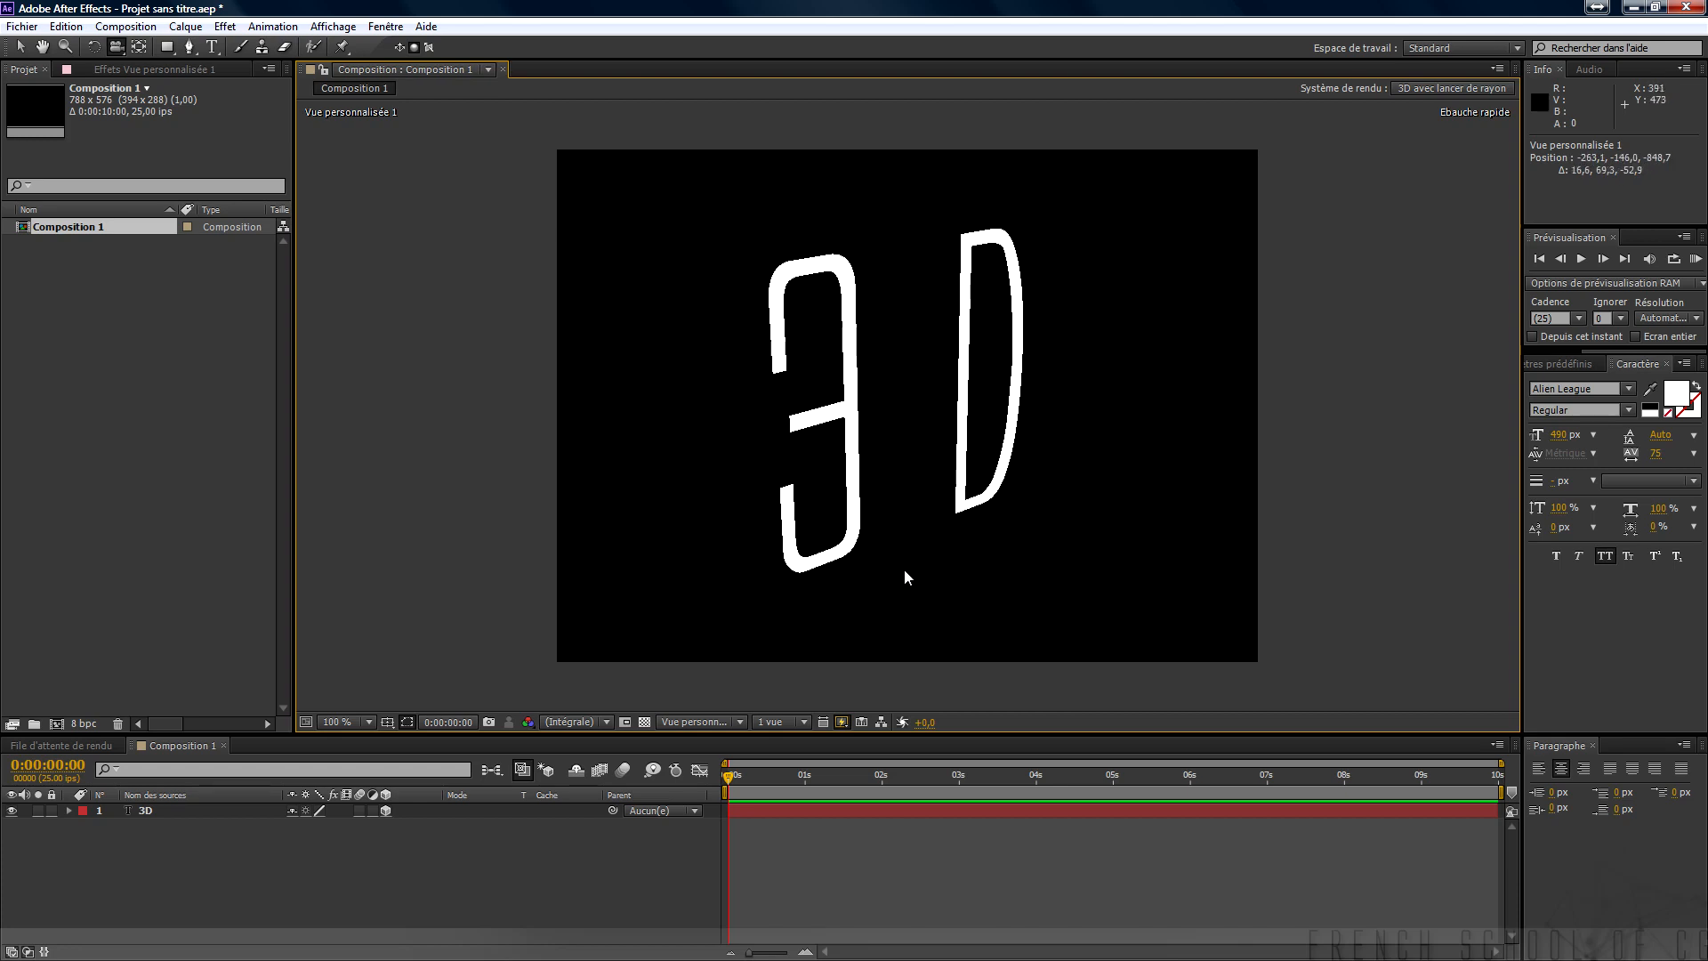
Set the fast preview mode to Filaire and orbit the custom view around the 3D text.
click(796, 722)
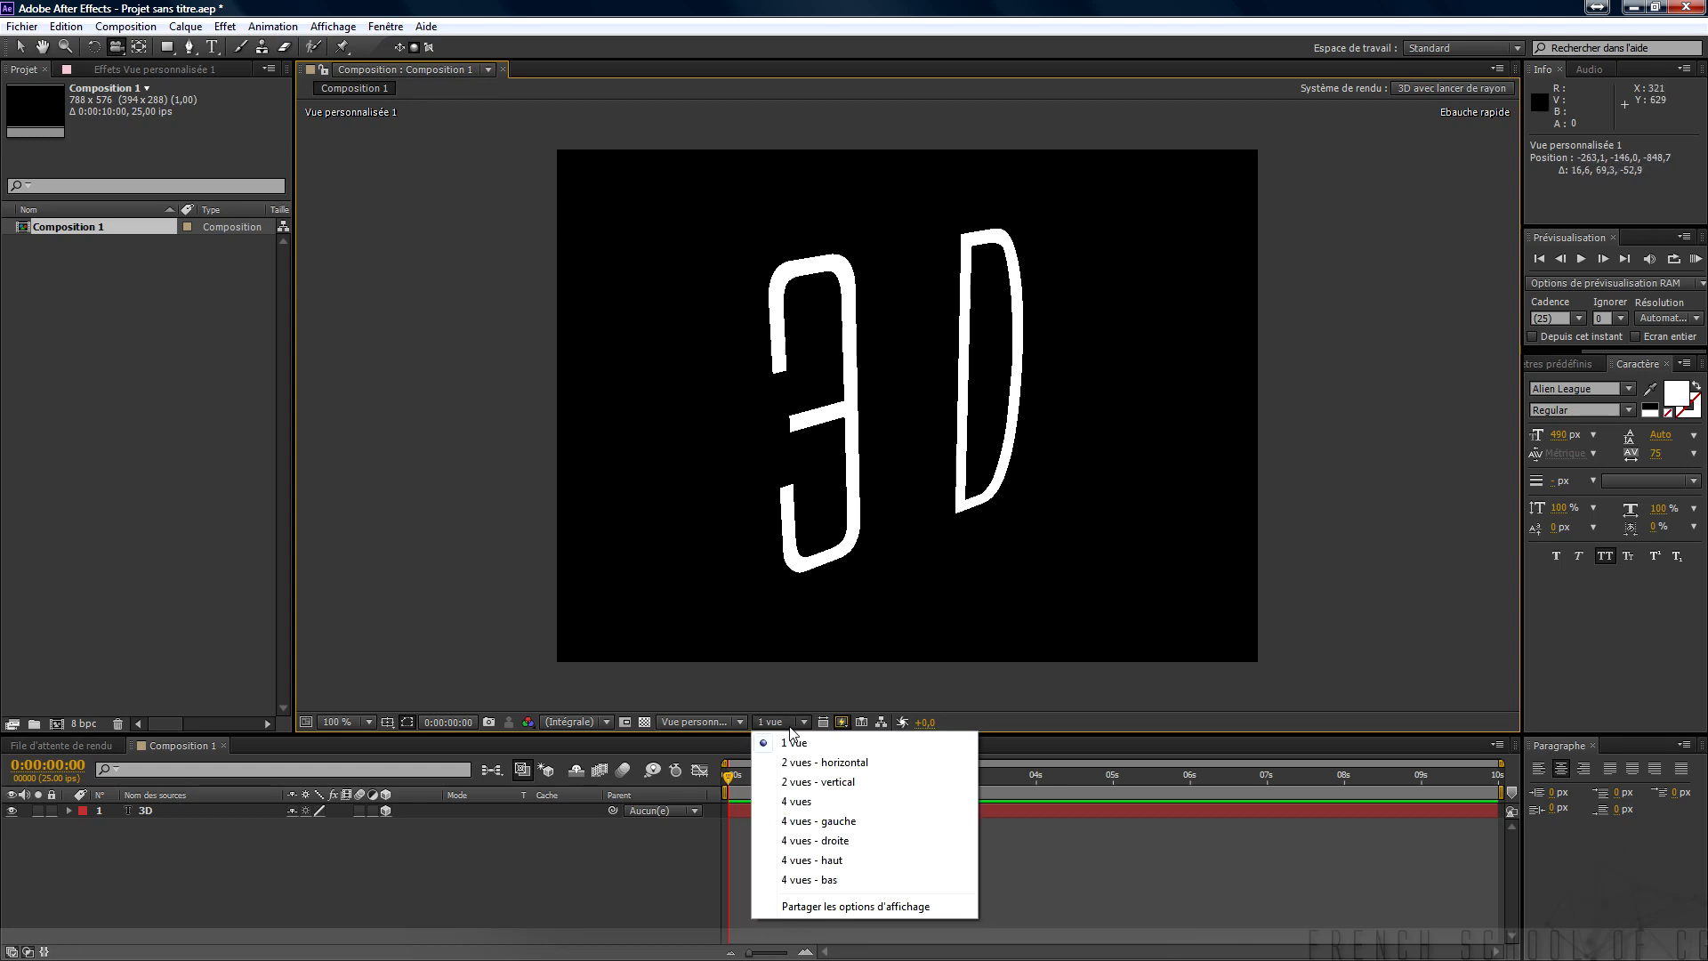
click(841, 721)
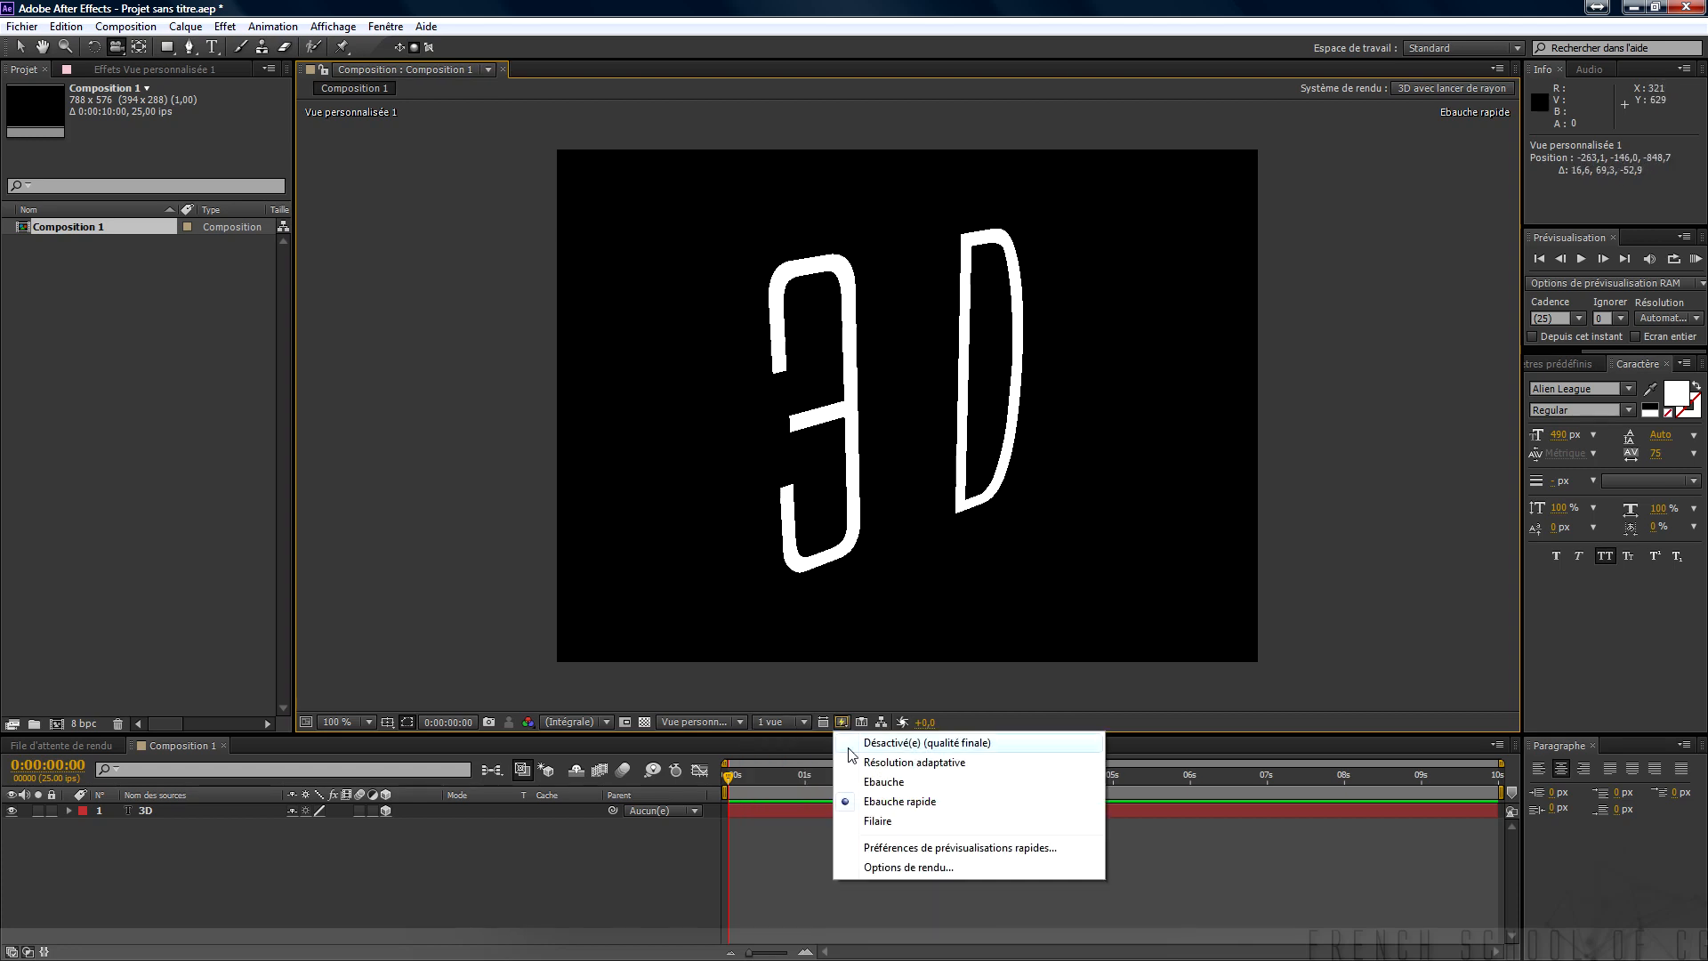
click(914, 821)
drag(913, 663, 923, 562)
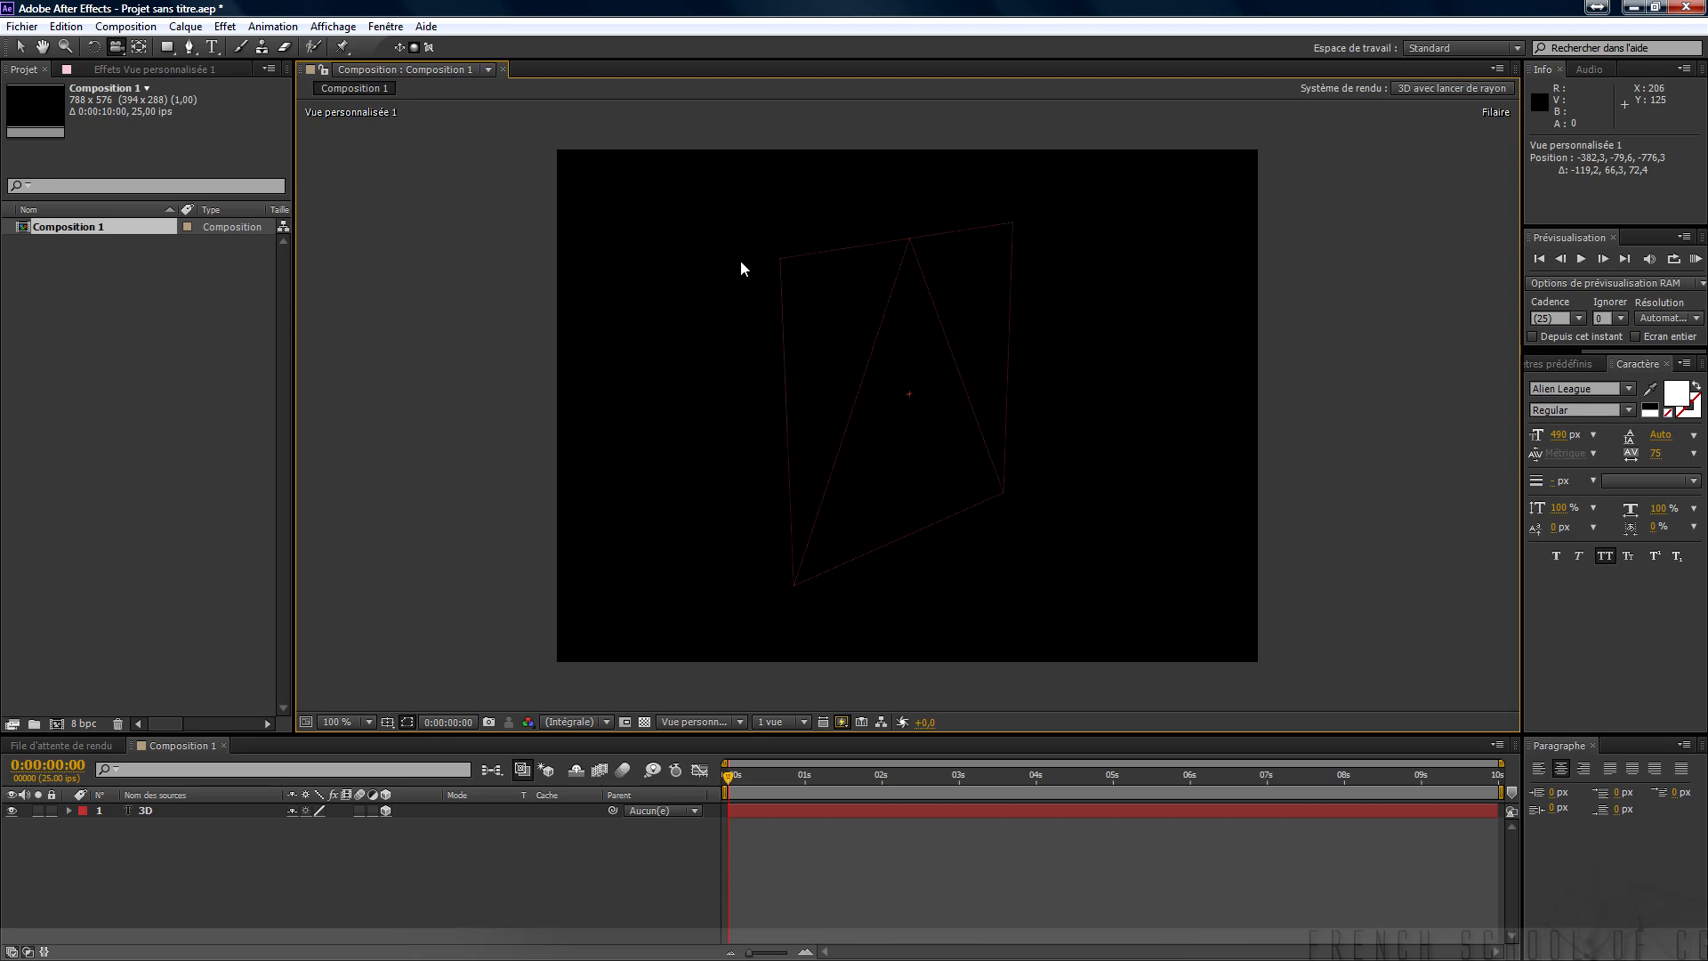
drag(977, 545, 930, 543)
Review the adaptive resolution limit choices in the fast preview preferences and keep 1/8.
click(842, 722)
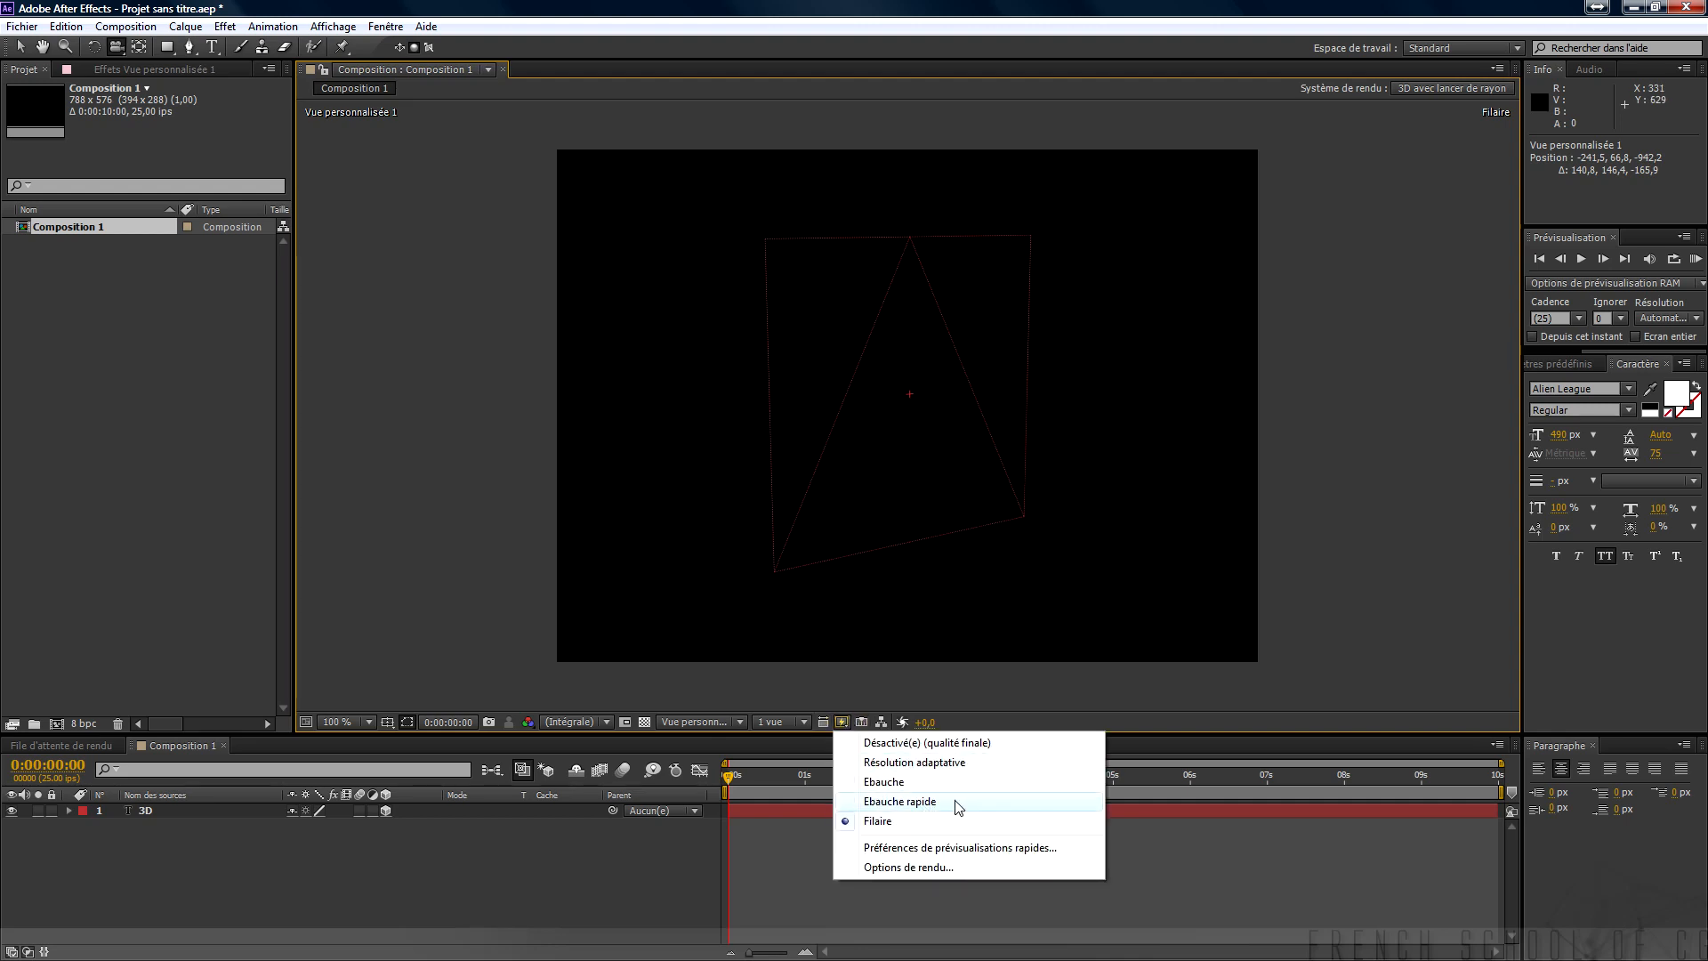
click(982, 849)
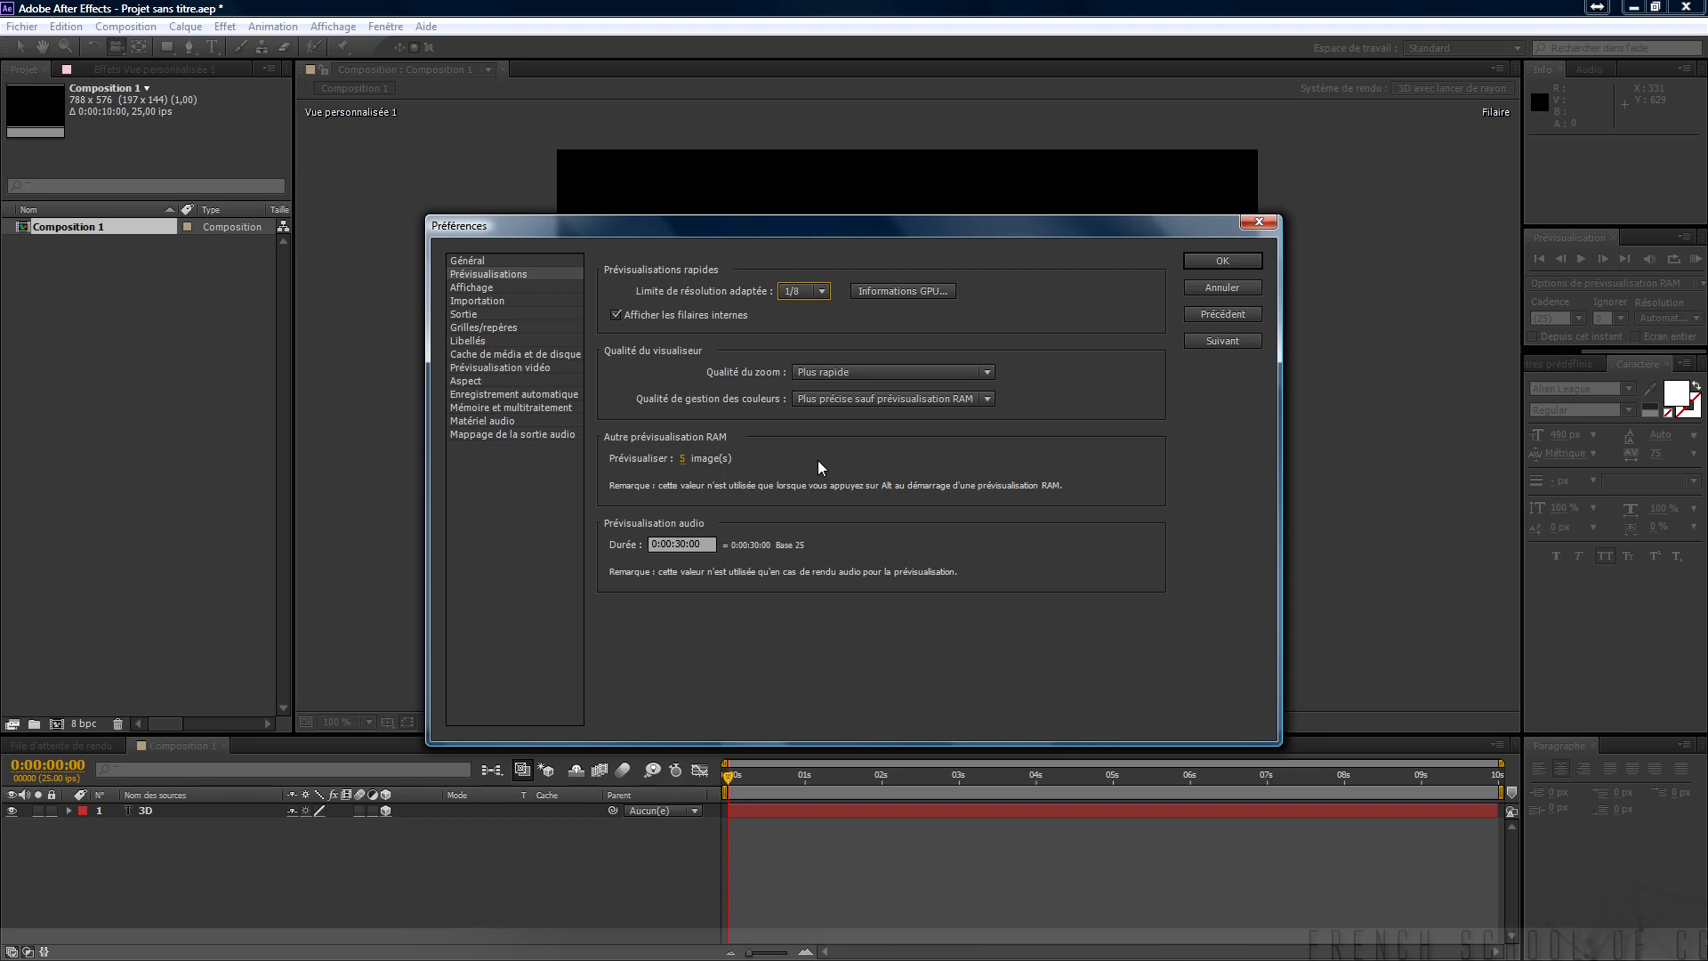
click(821, 292)
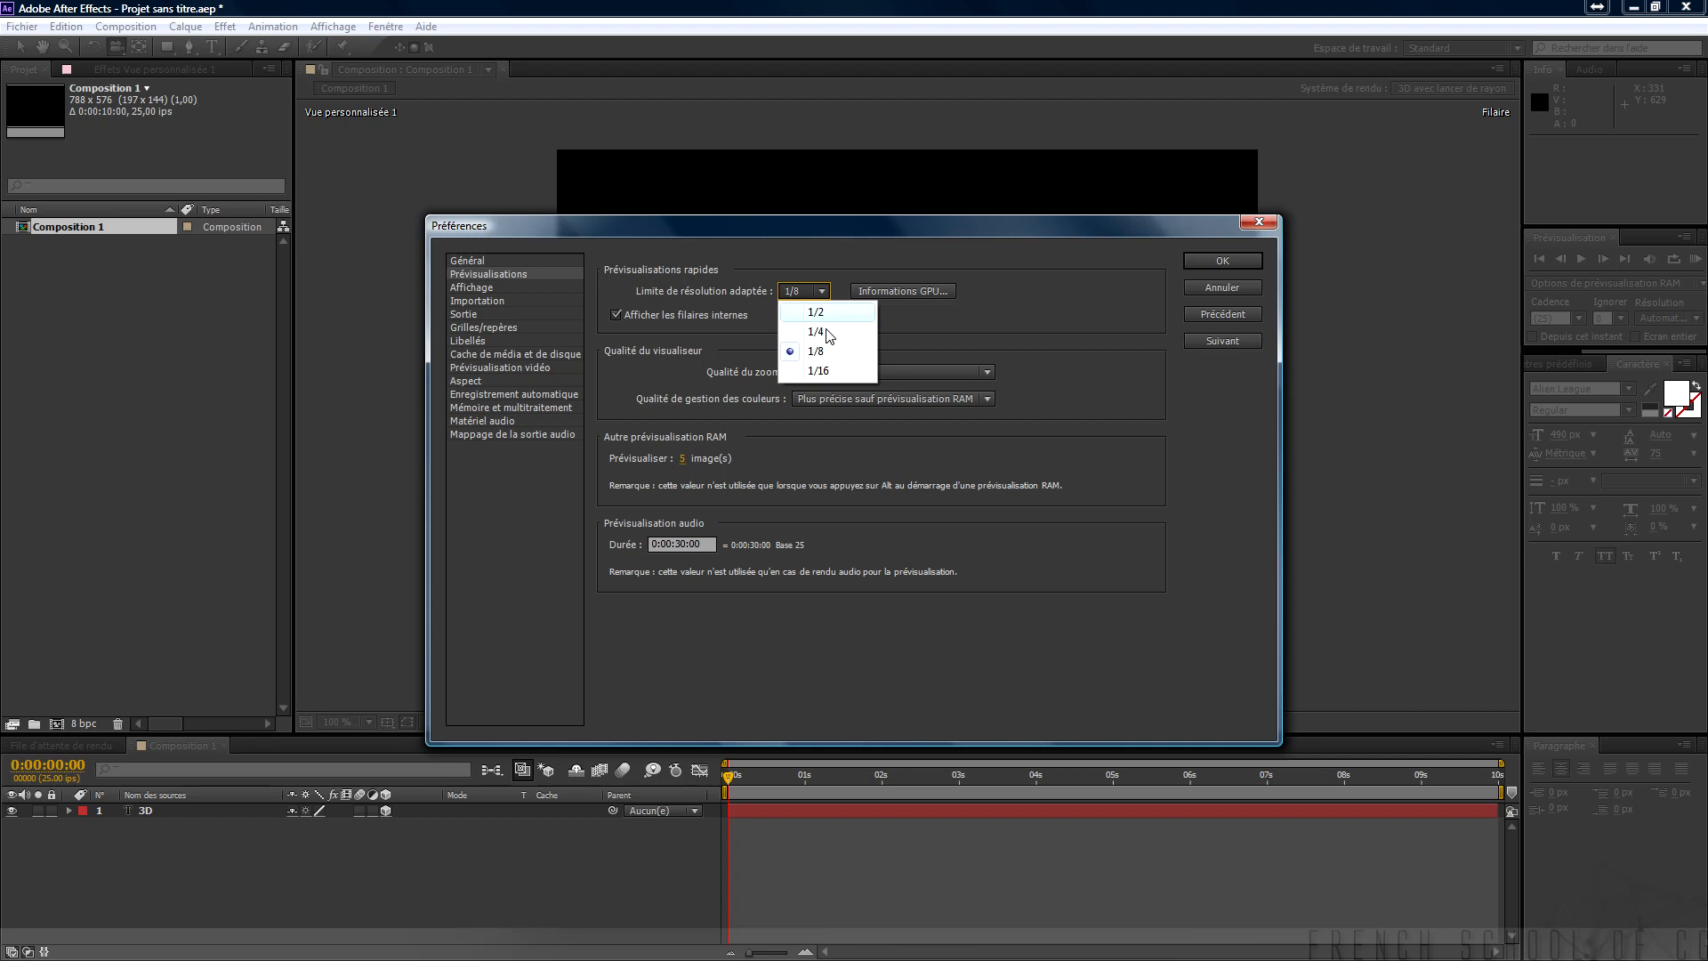
click(836, 352)
click(1202, 261)
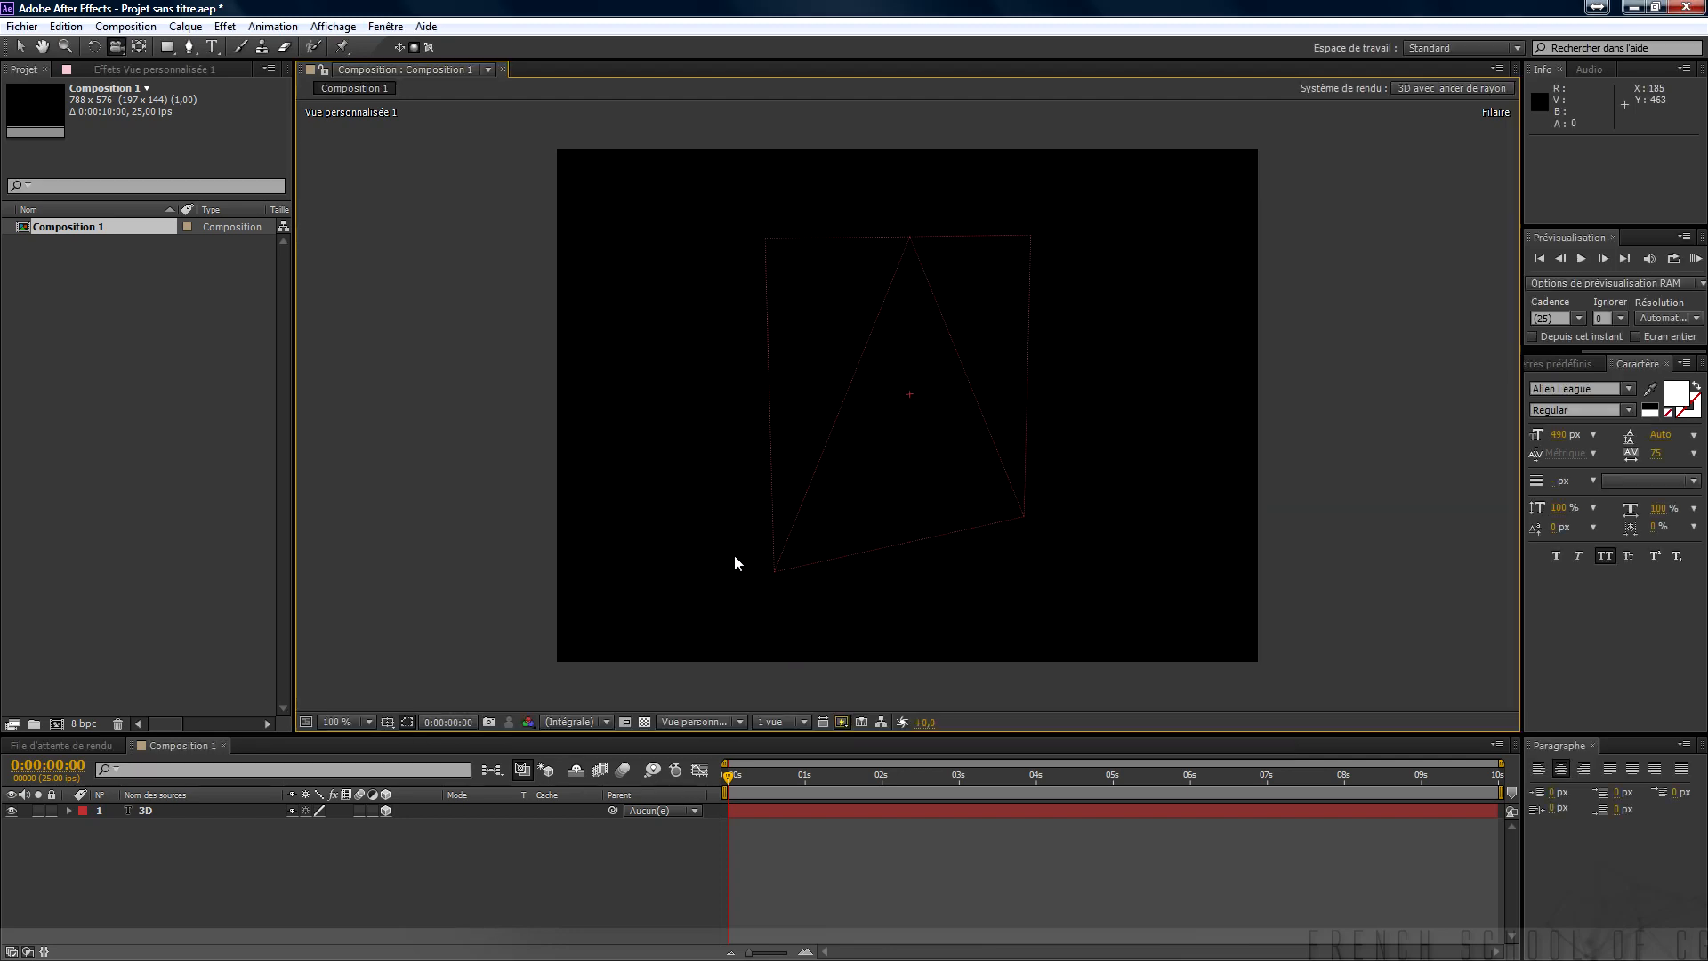
Return the fast preview mode to Ebauche rapide and enlarge the timeline area.
click(861, 723)
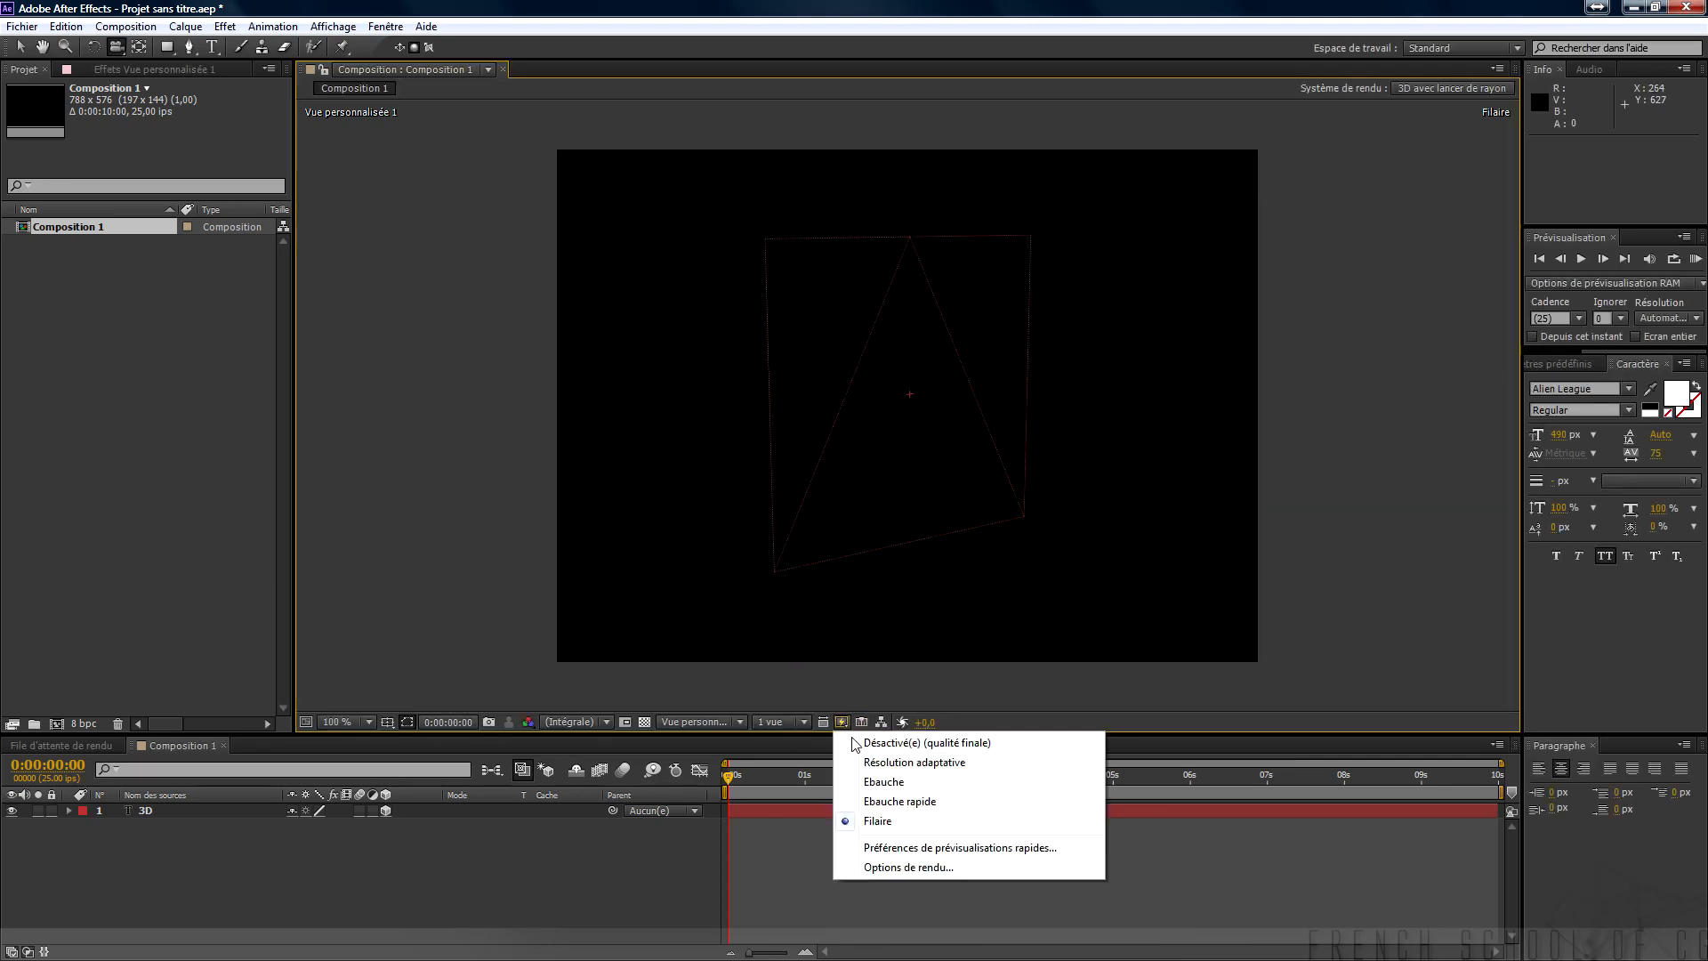
click(886, 803)
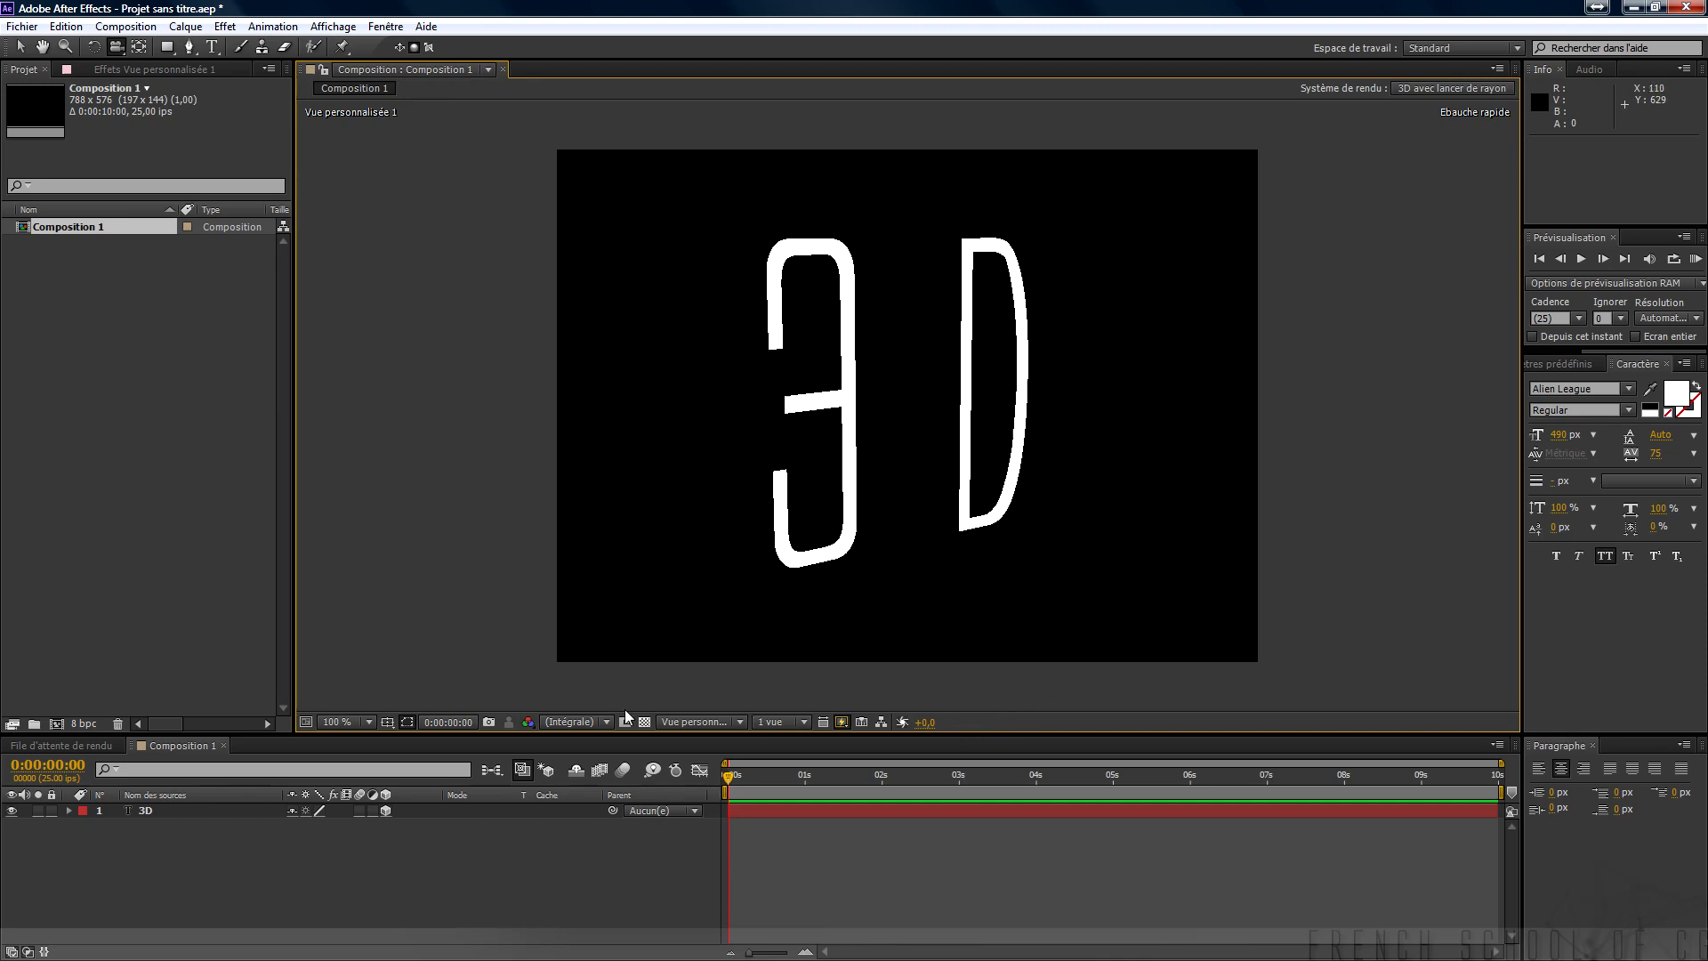
drag(424, 733, 456, 665)
Examine the Transformer, Options de géométrie and Options Surface properties of the 3D text layer.
click(152, 740)
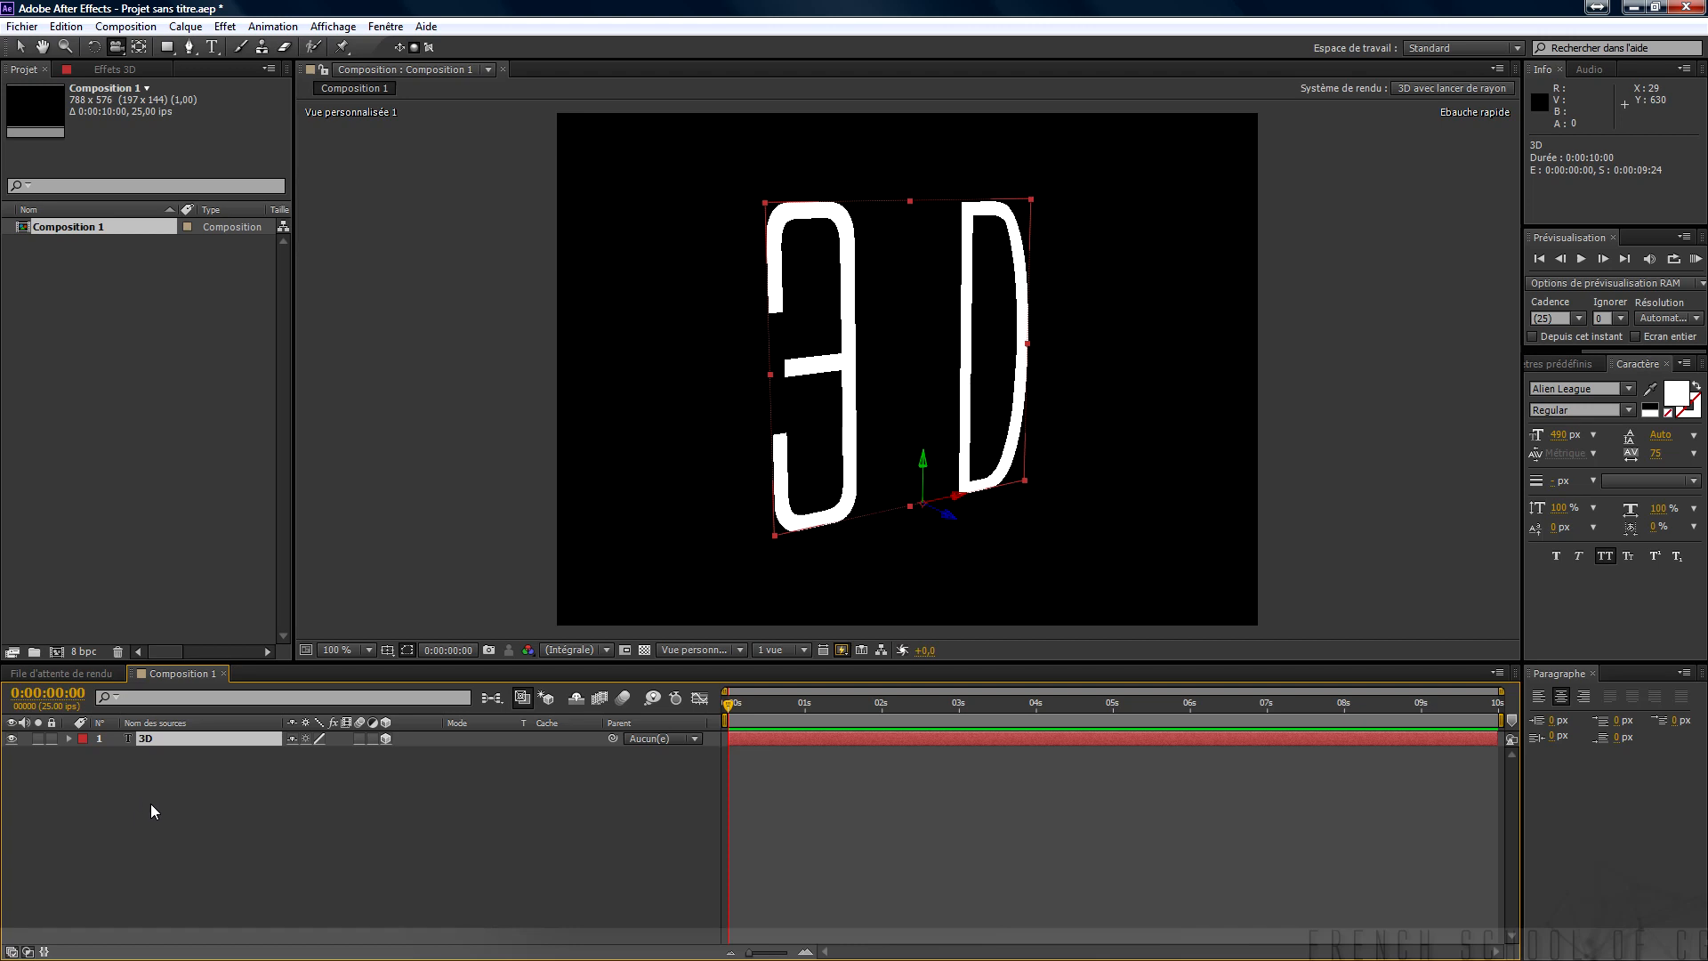
click(68, 738)
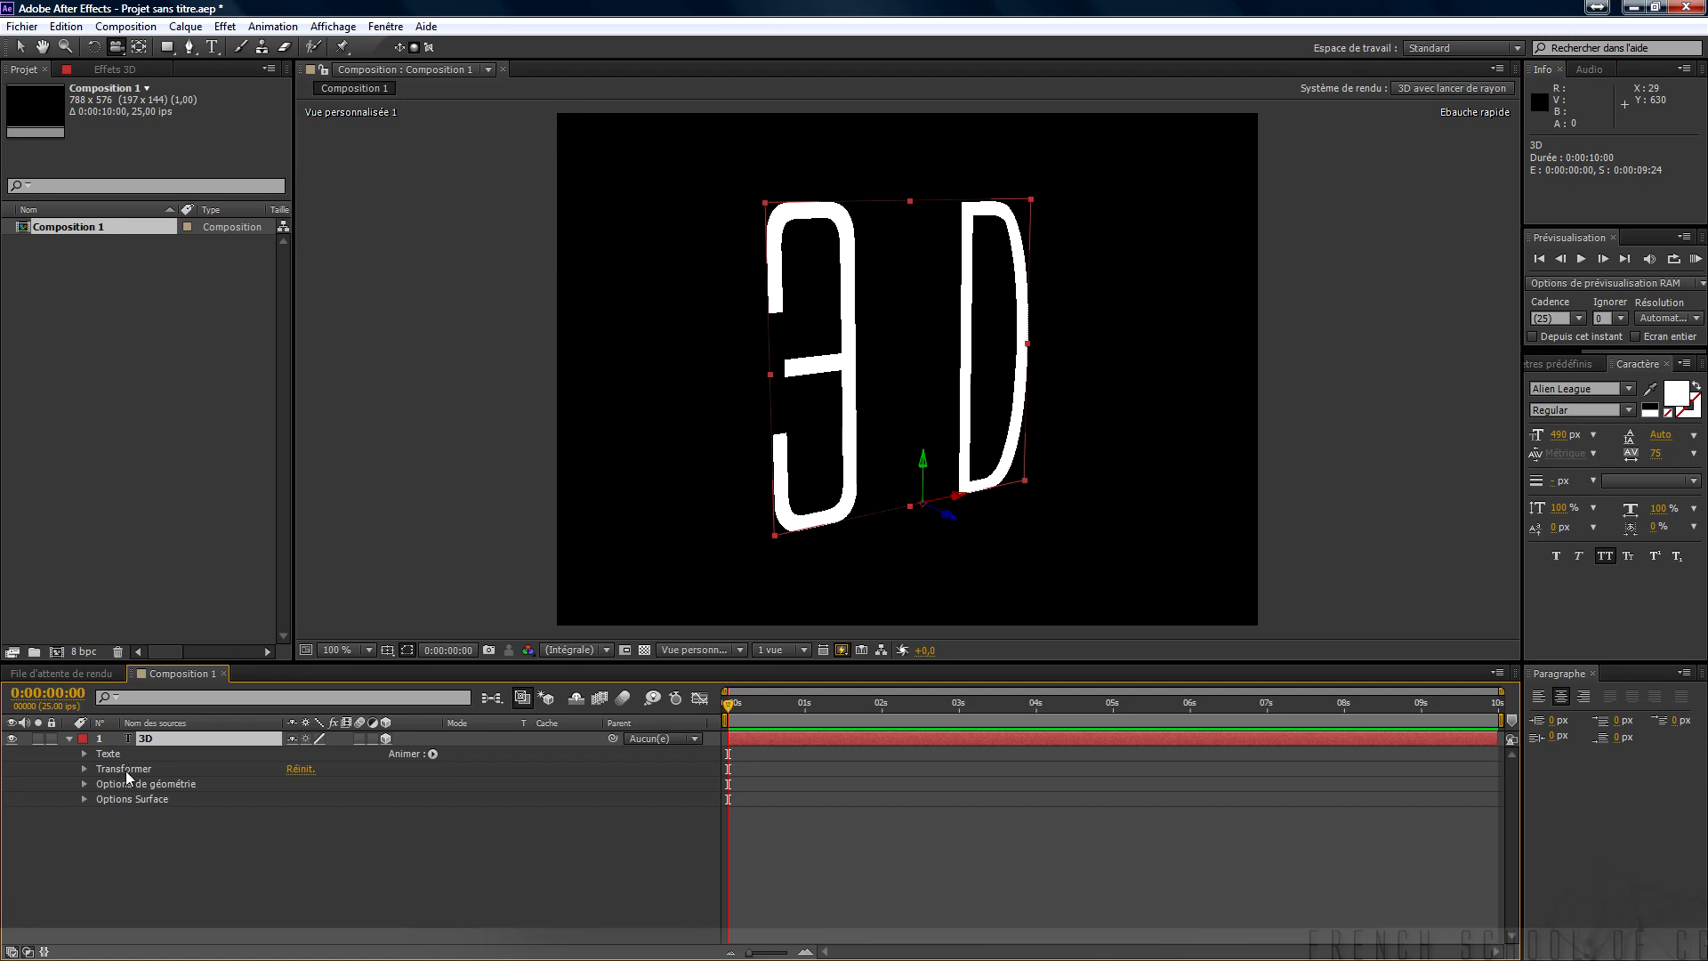
click(84, 767)
click(83, 770)
click(83, 784)
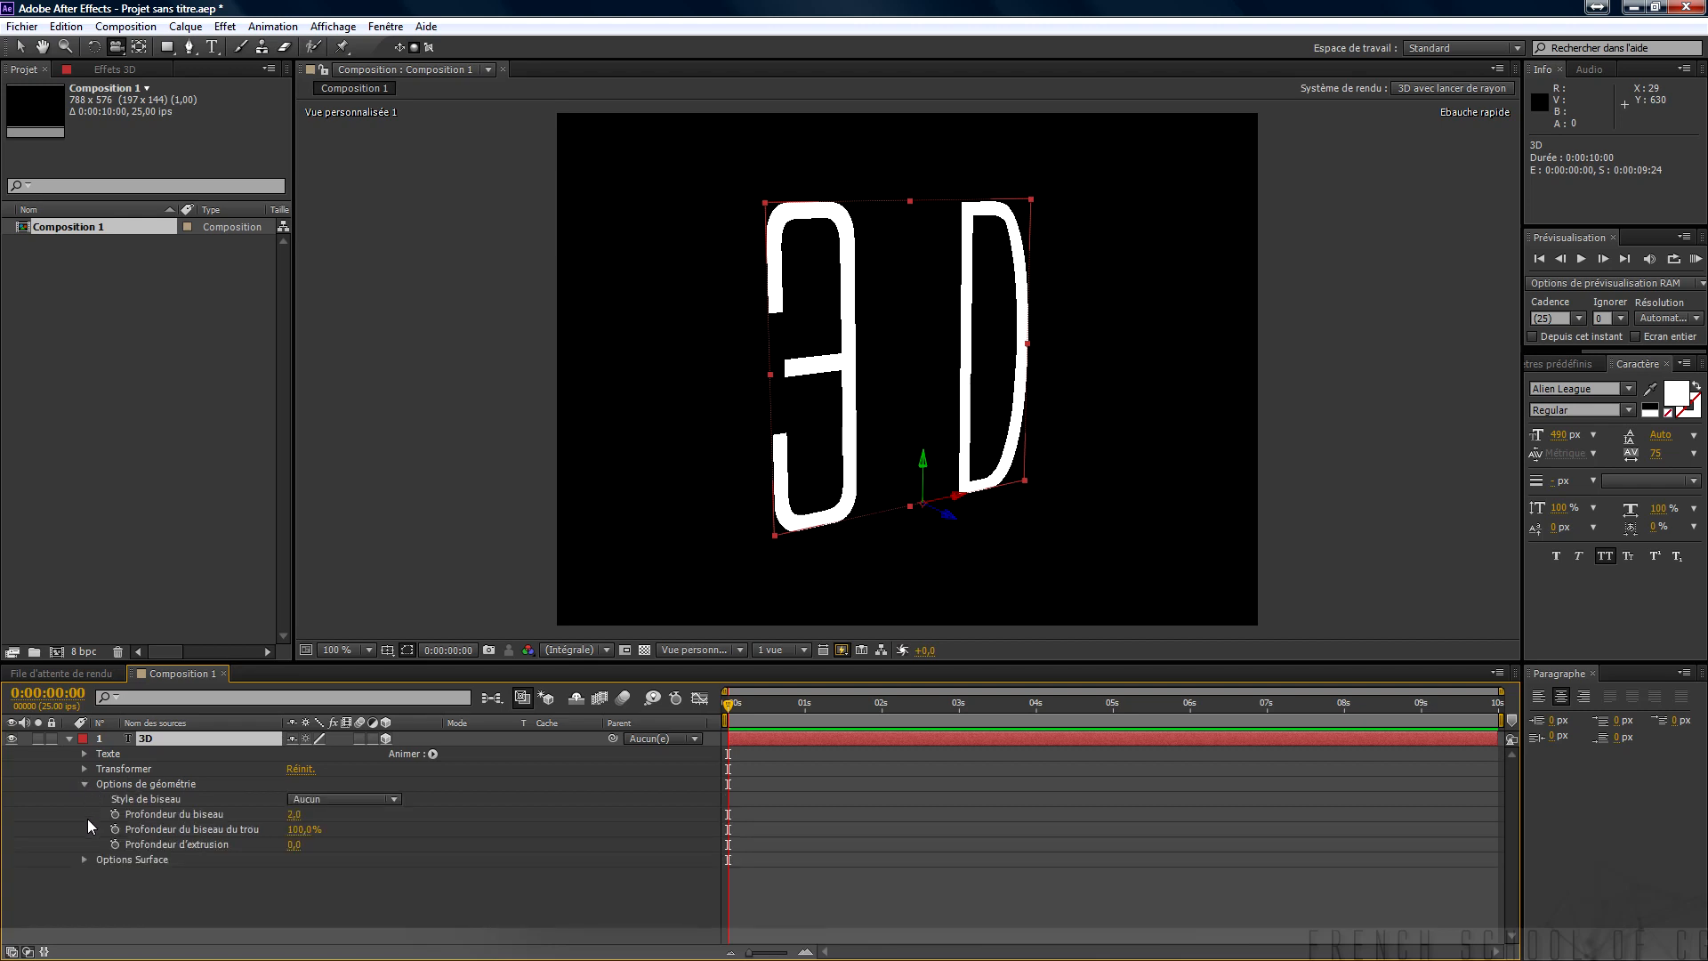
click(83, 784)
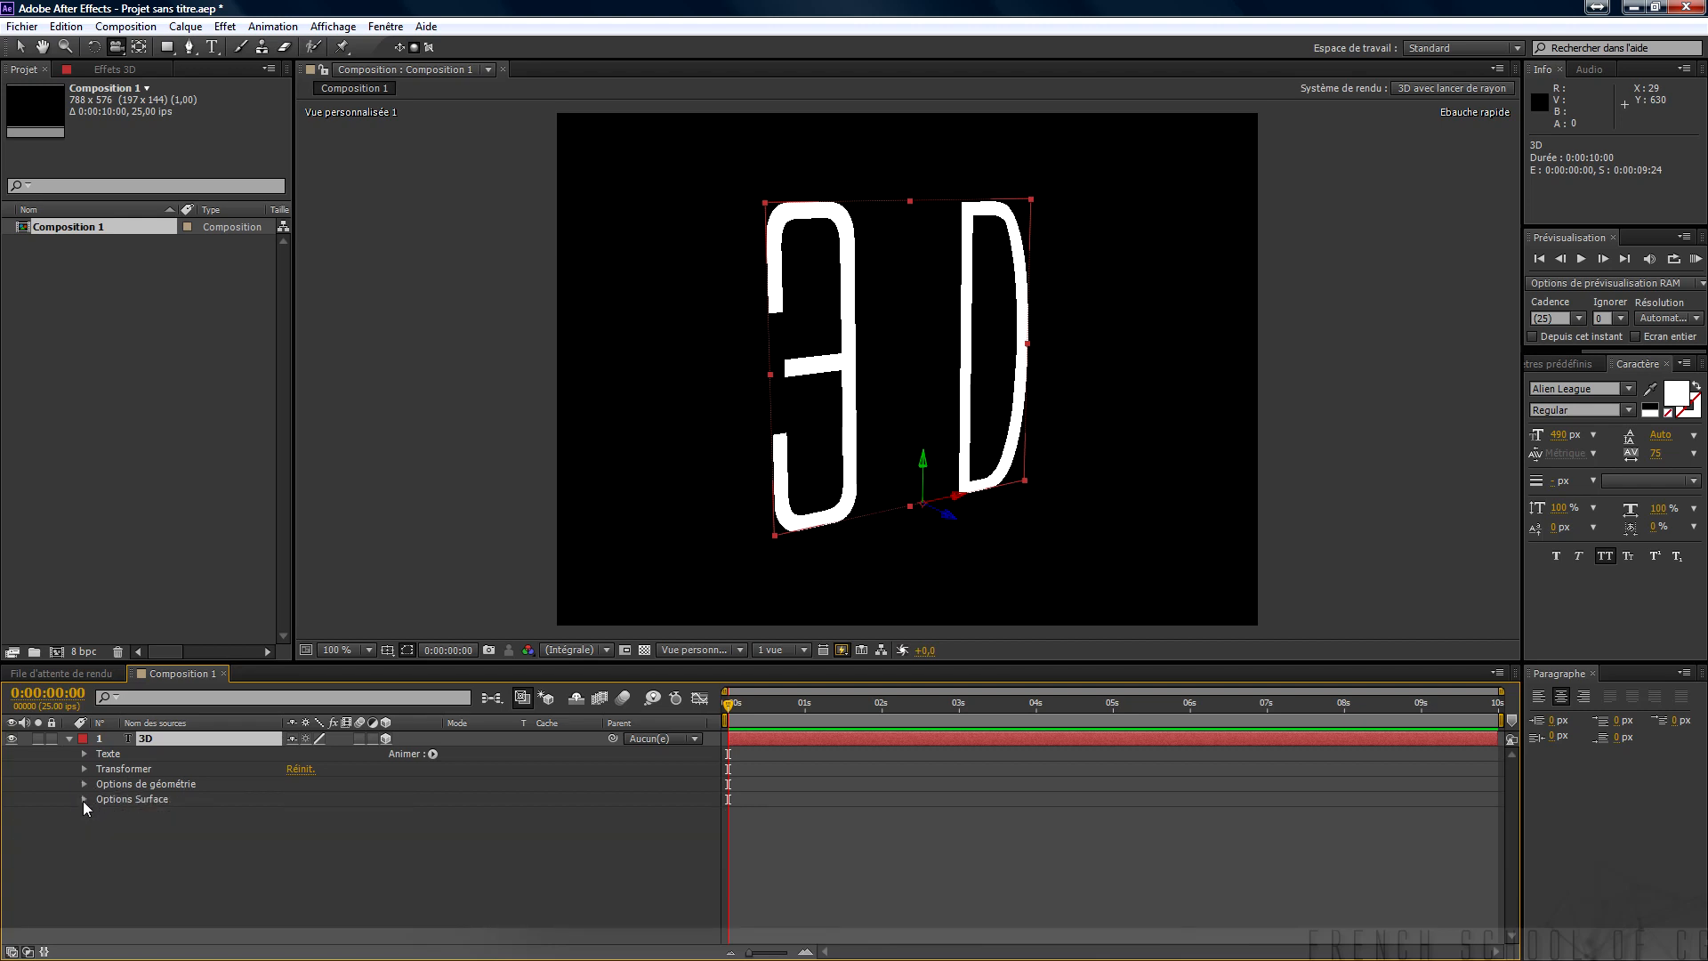
click(83, 799)
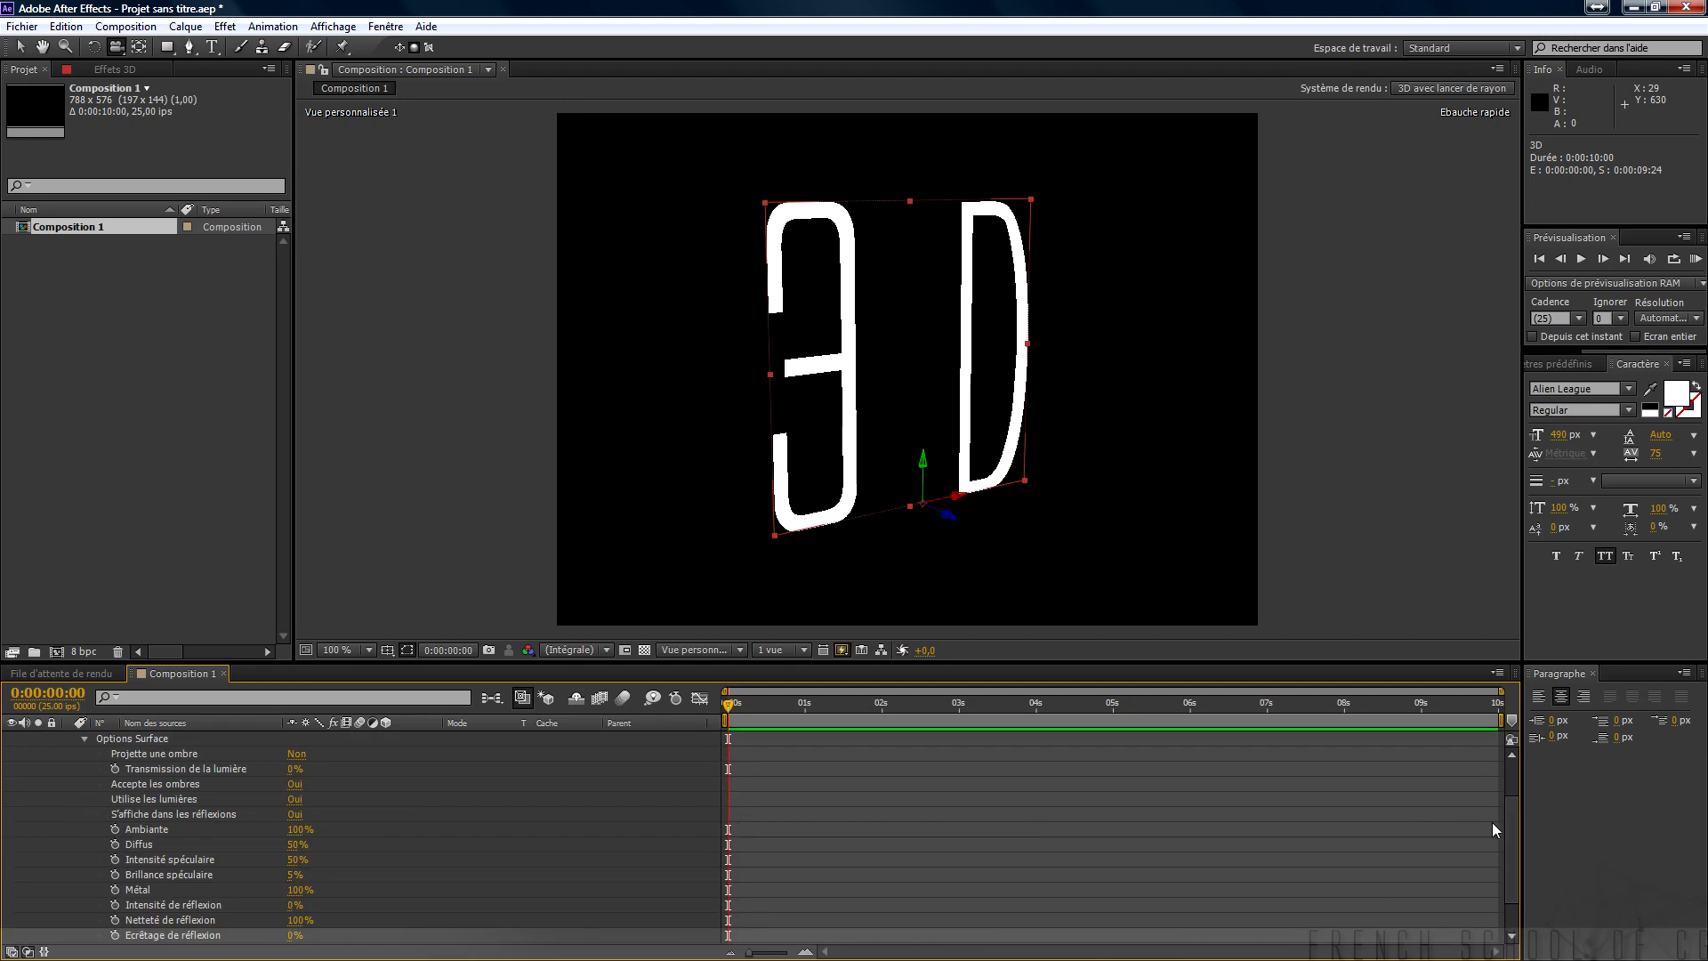
drag(1510, 819, 1481, 839)
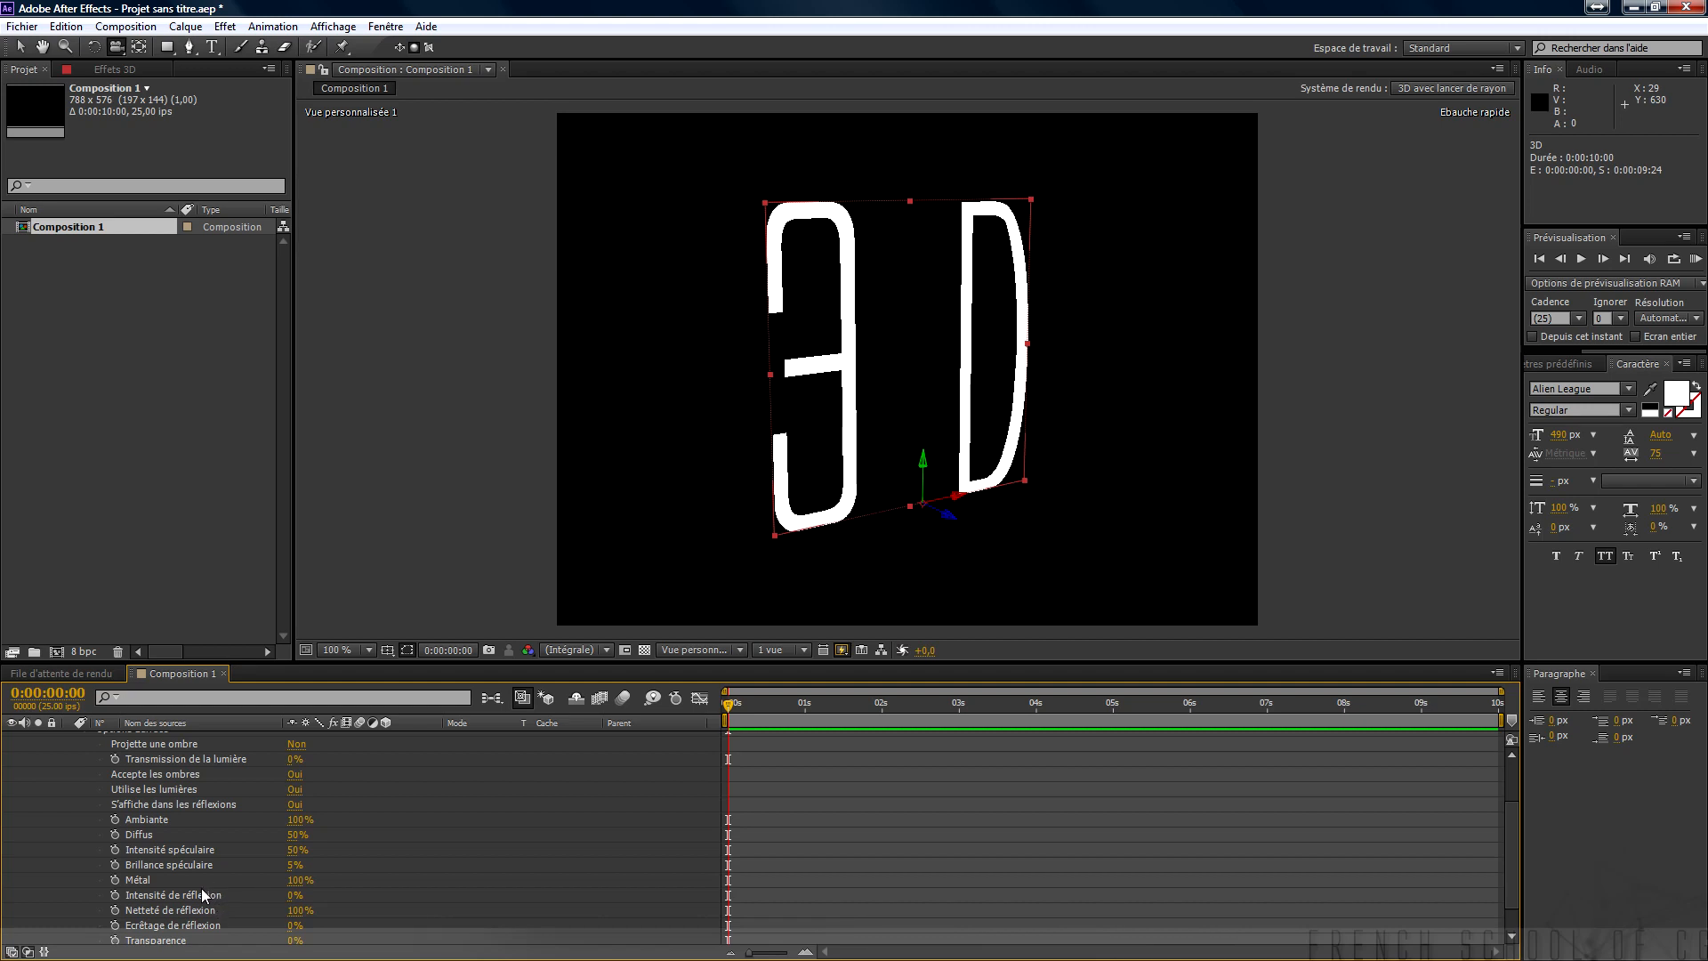
drag(1514, 822, 1512, 781)
click(85, 799)
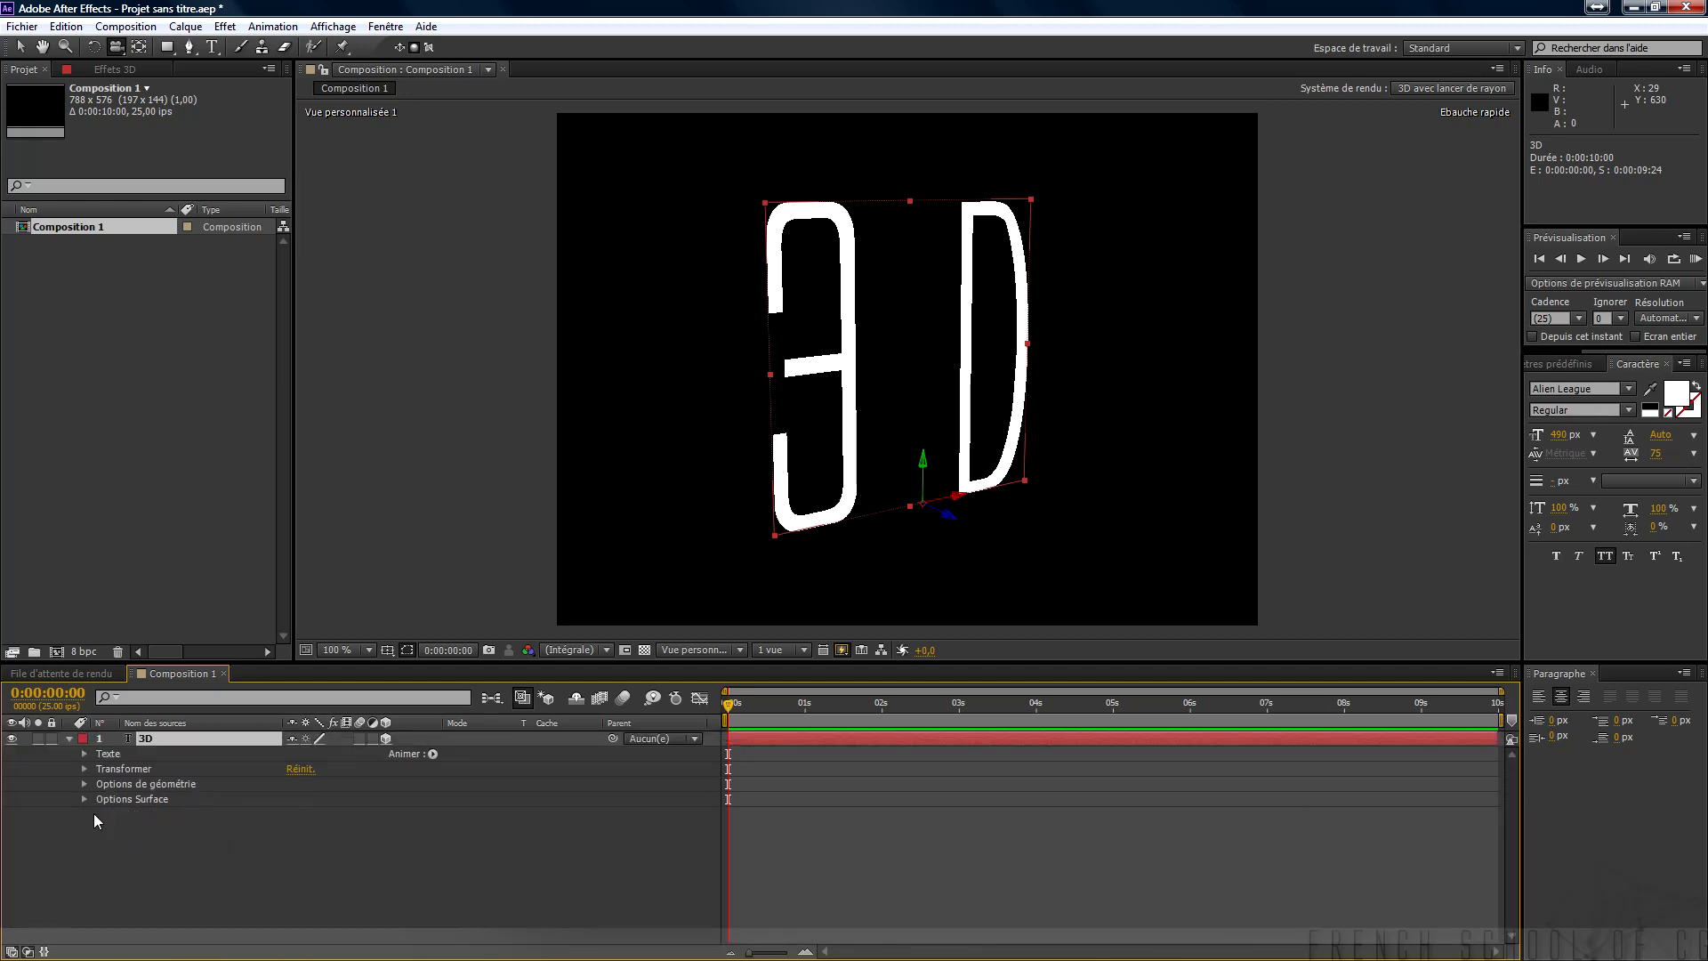
Set the text layer's extrusion depth in its geometry options to 1, 10 and finally 100.
click(84, 783)
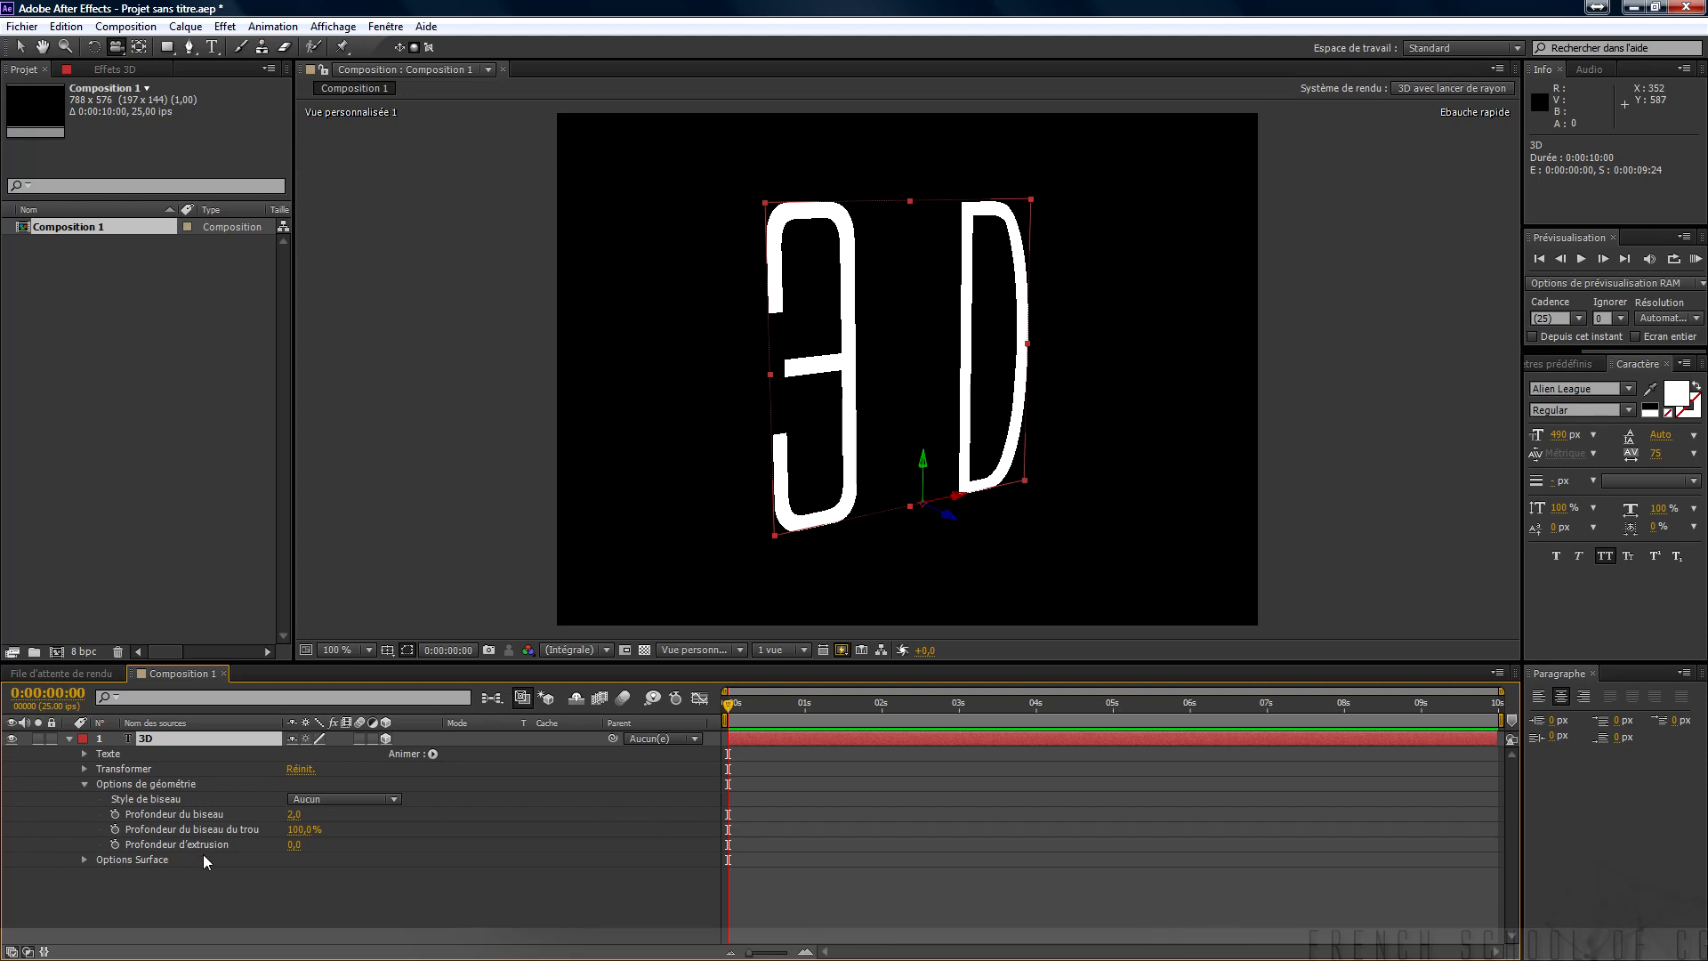
drag(731, 522, 818, 514)
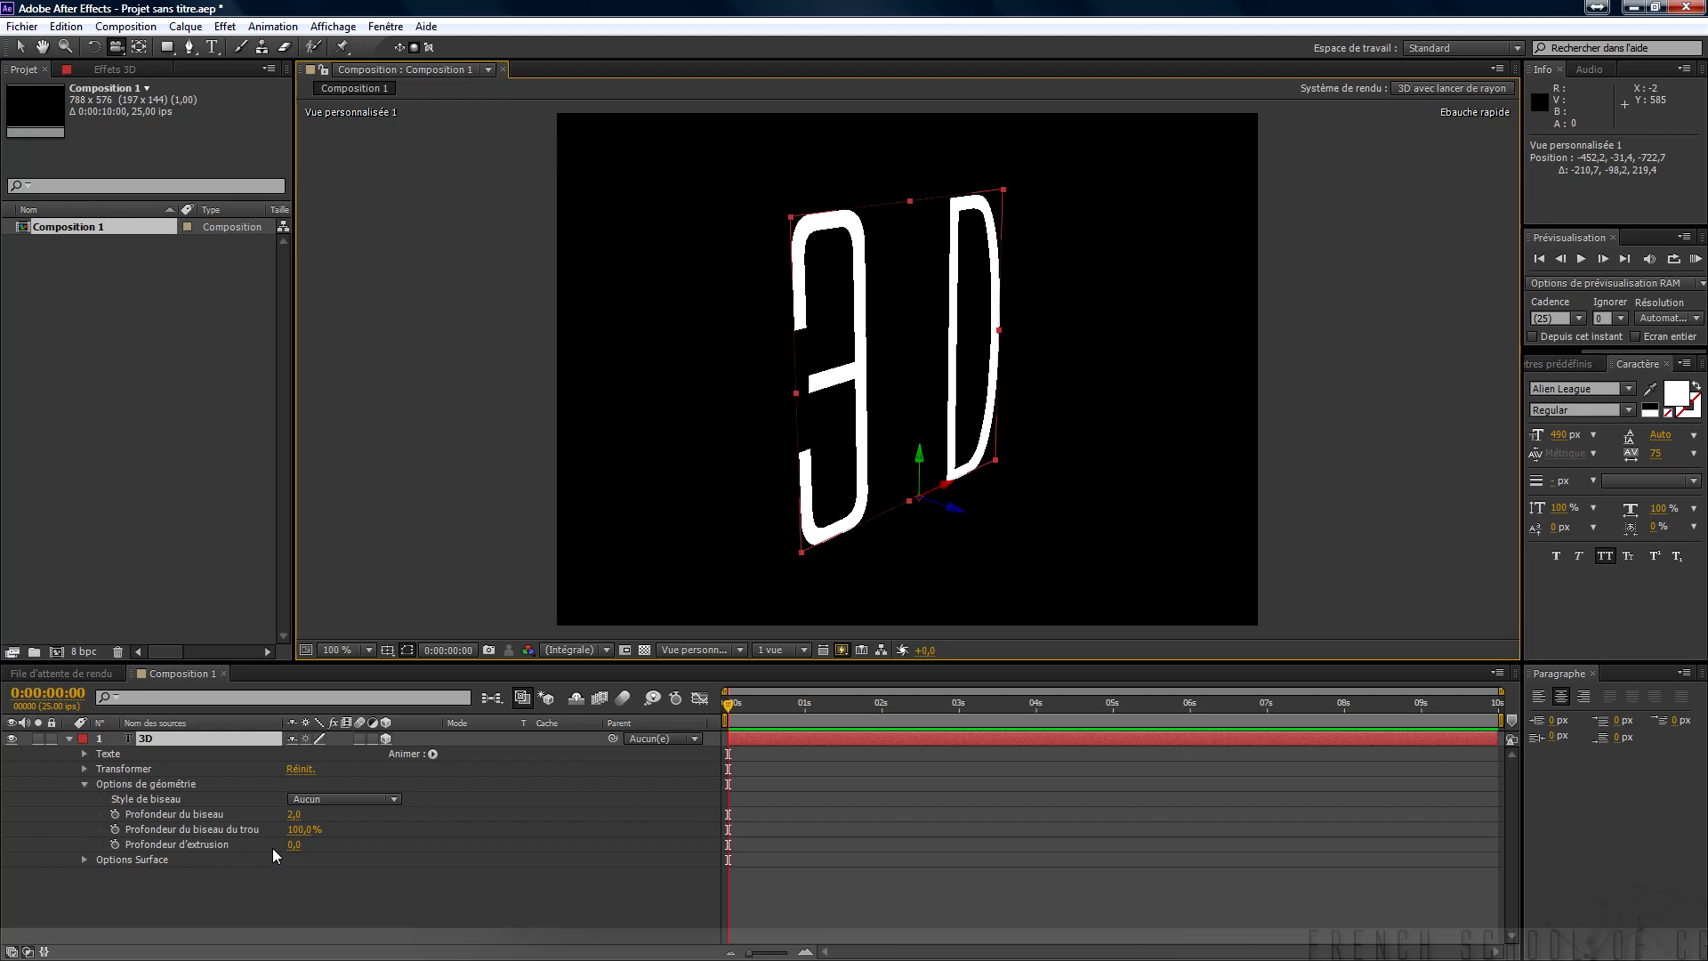
click(295, 845)
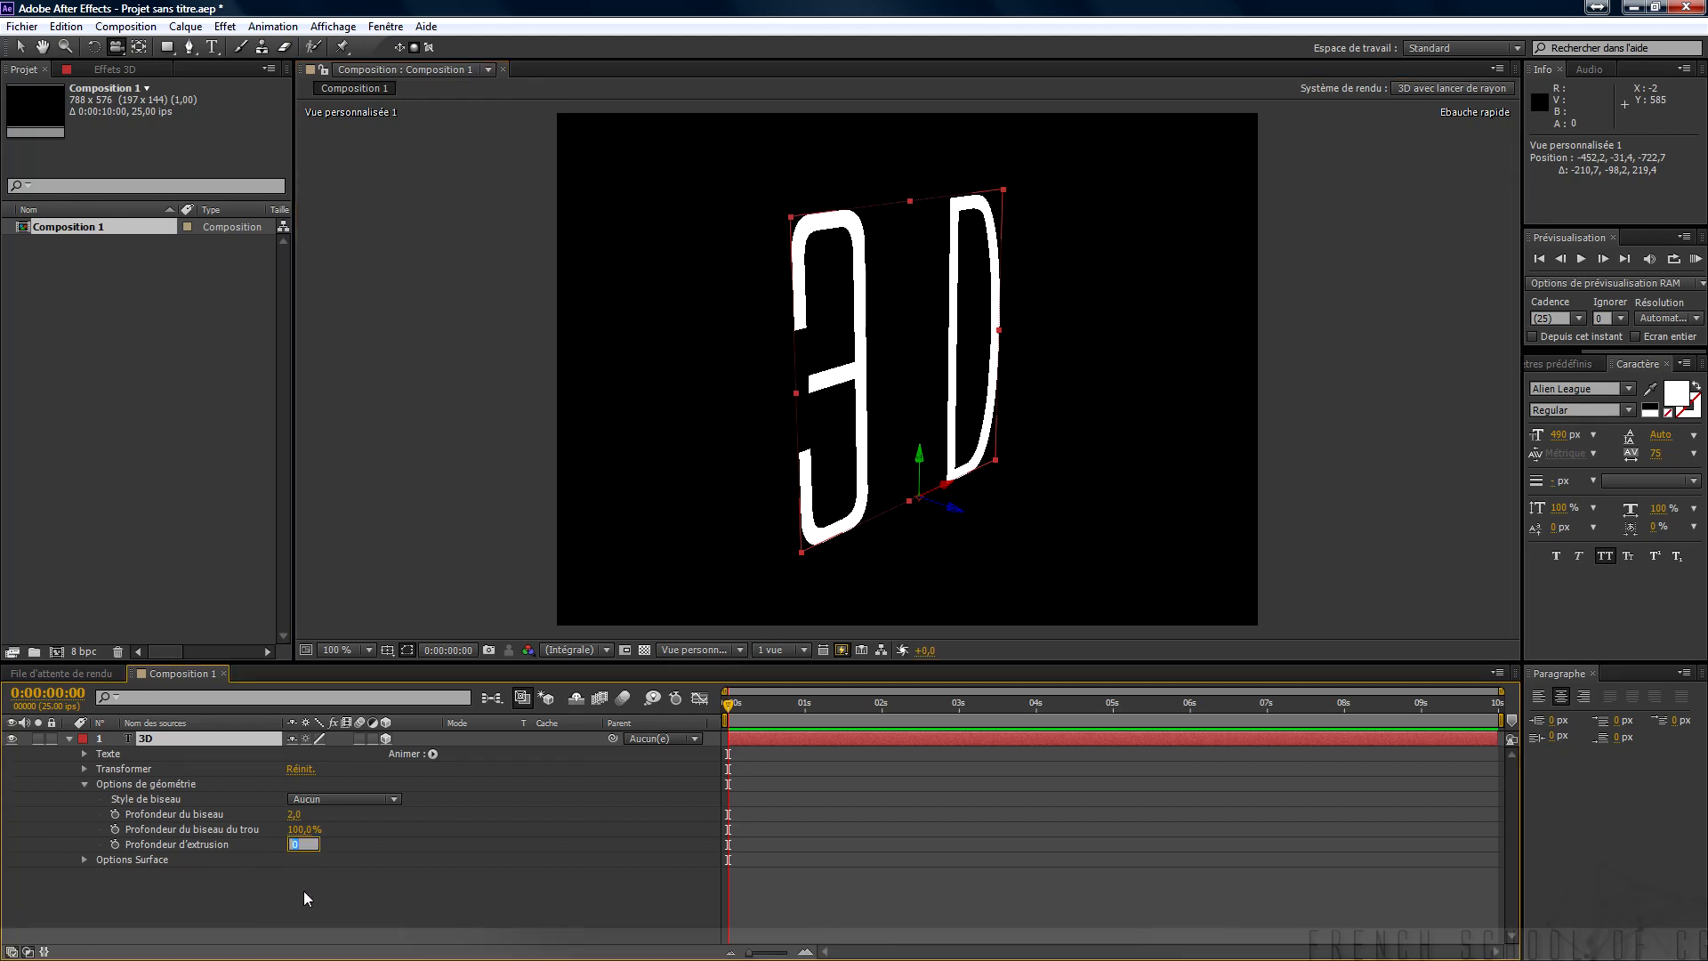
text(1)
key(Return)
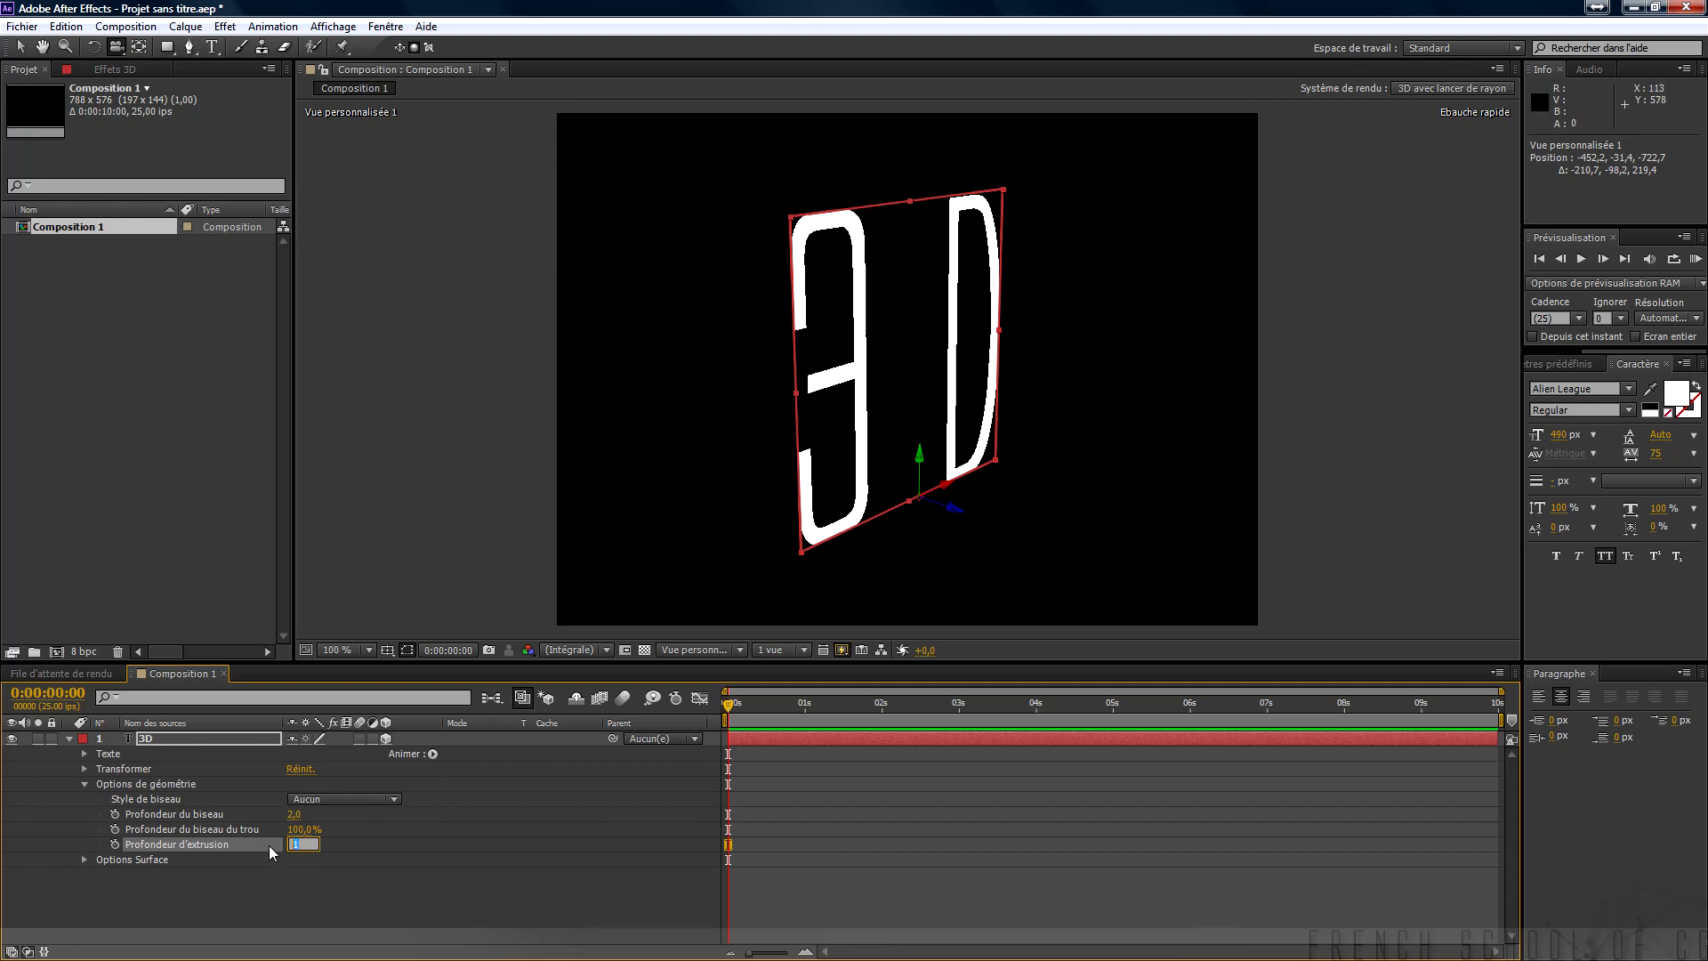
key(Return)
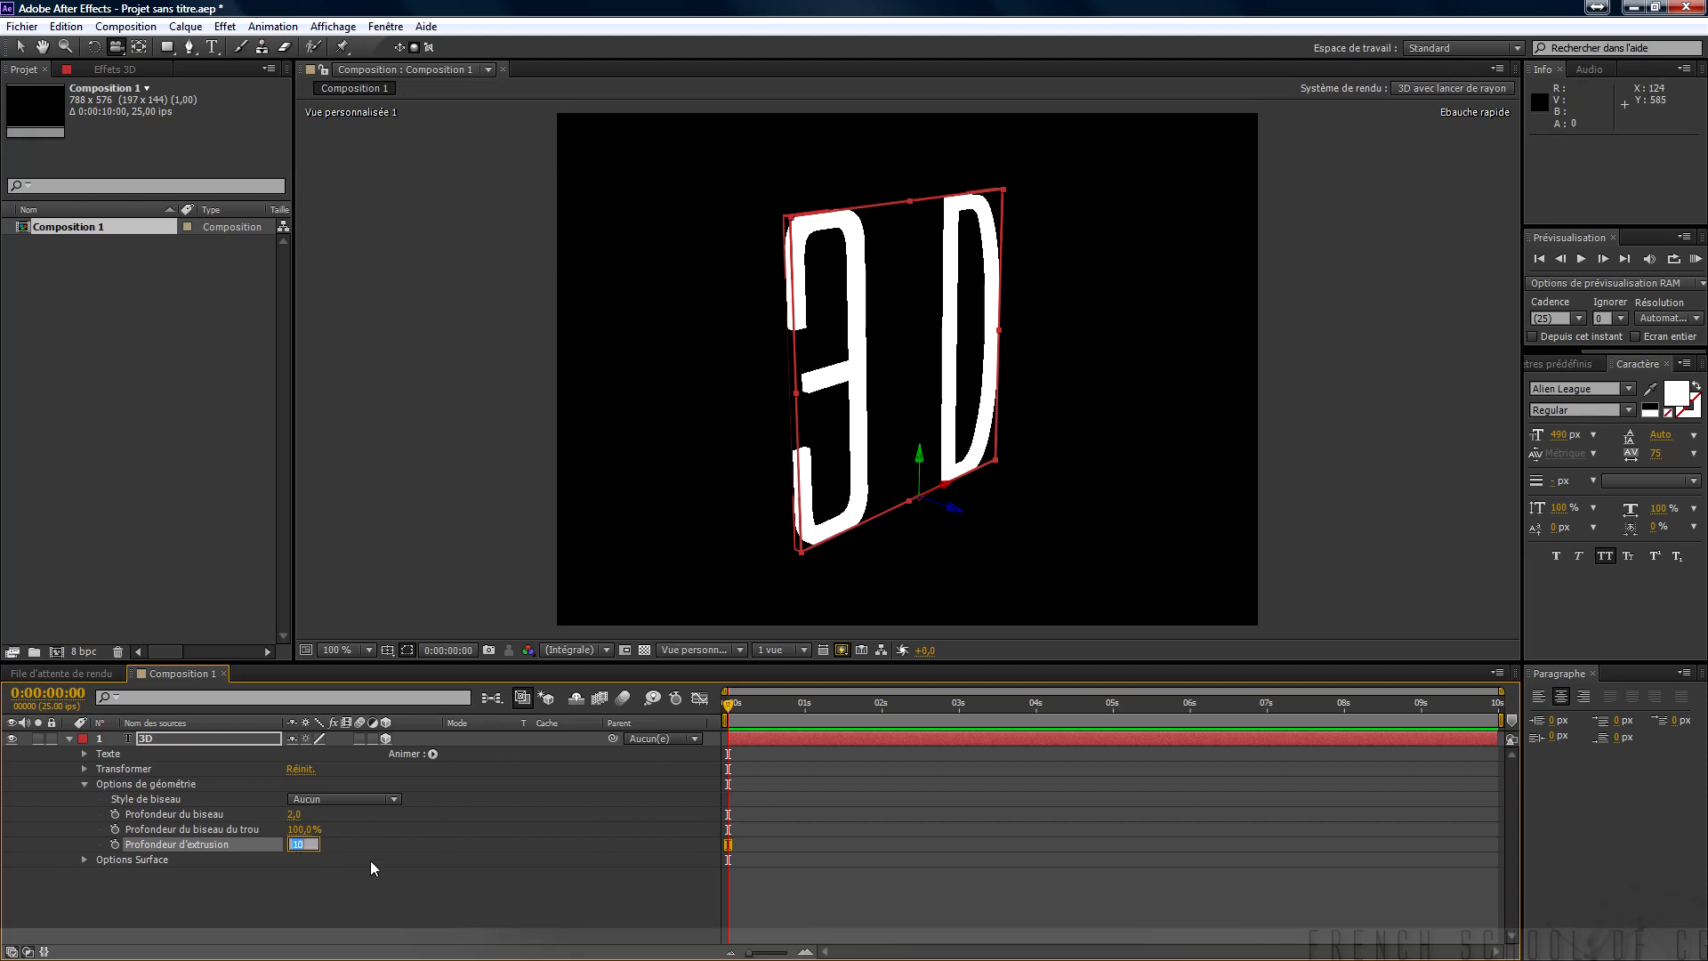
text(100)
key(Return)
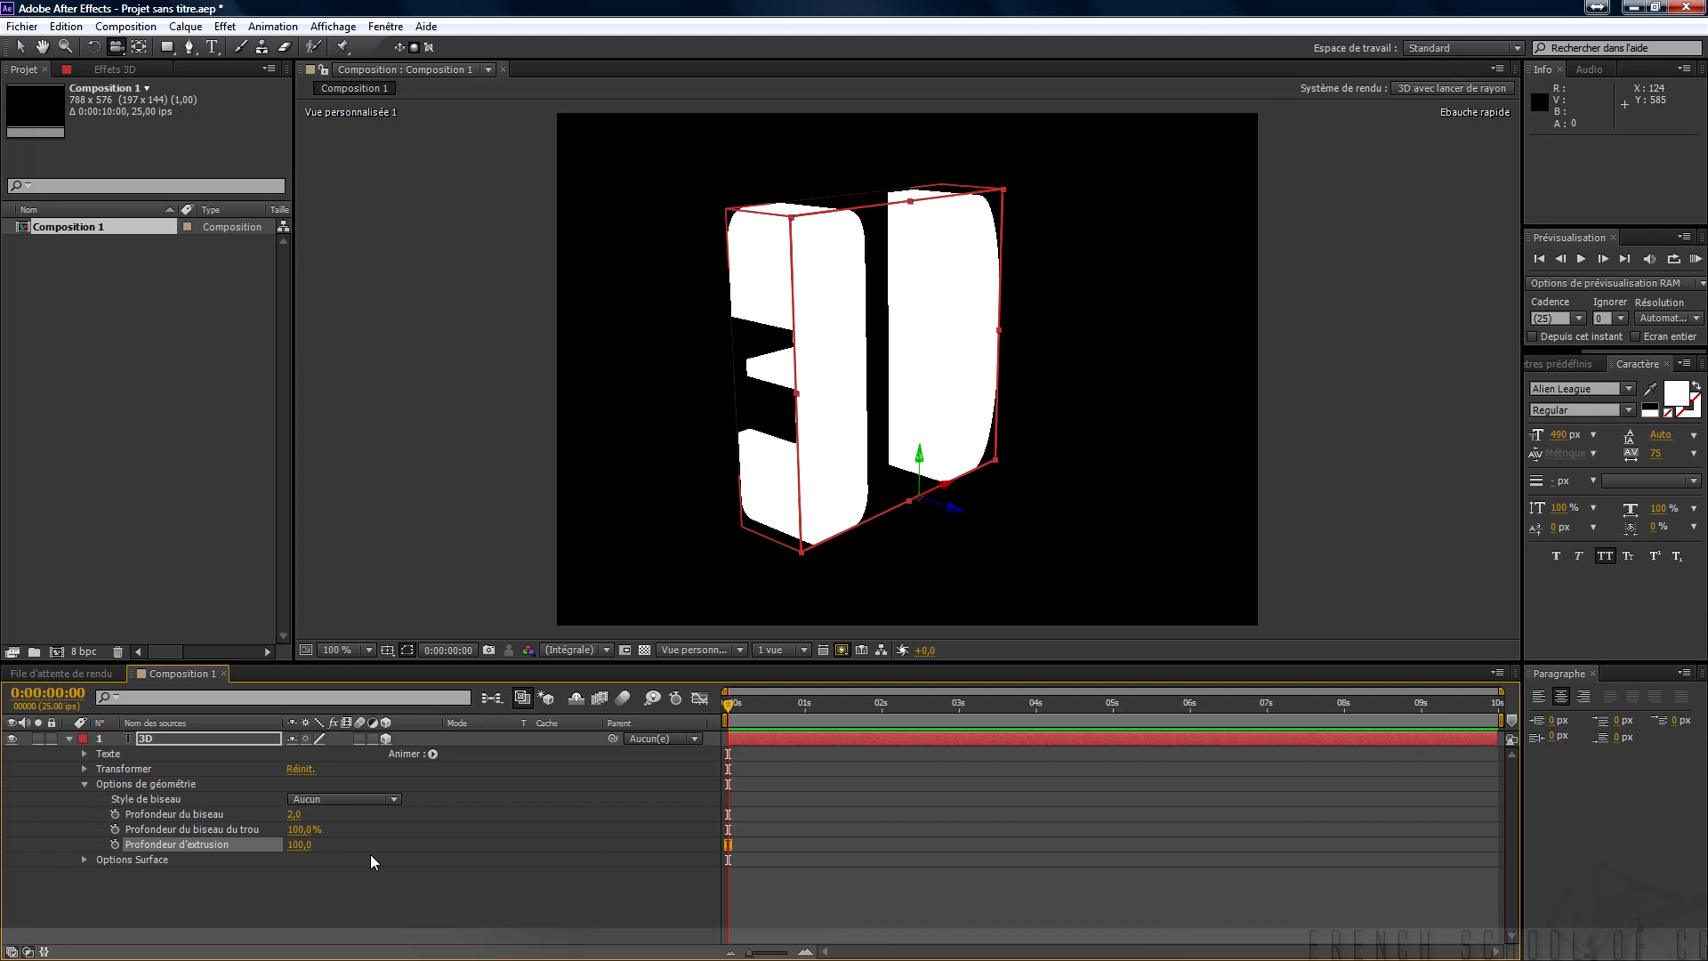
Change the fill colour of the extruded 3D text to red and check it from another angle.
mouse_move(955, 574)
mouse_down()
mouse_move(734, 527)
mouse_move(674, 532)
mouse_move(923, 589)
mouse_move(957, 577)
mouse_move(862, 562)
mouse_move(840, 515)
mouse_move(926, 531)
mouse_move(956, 564)
mouse_up()
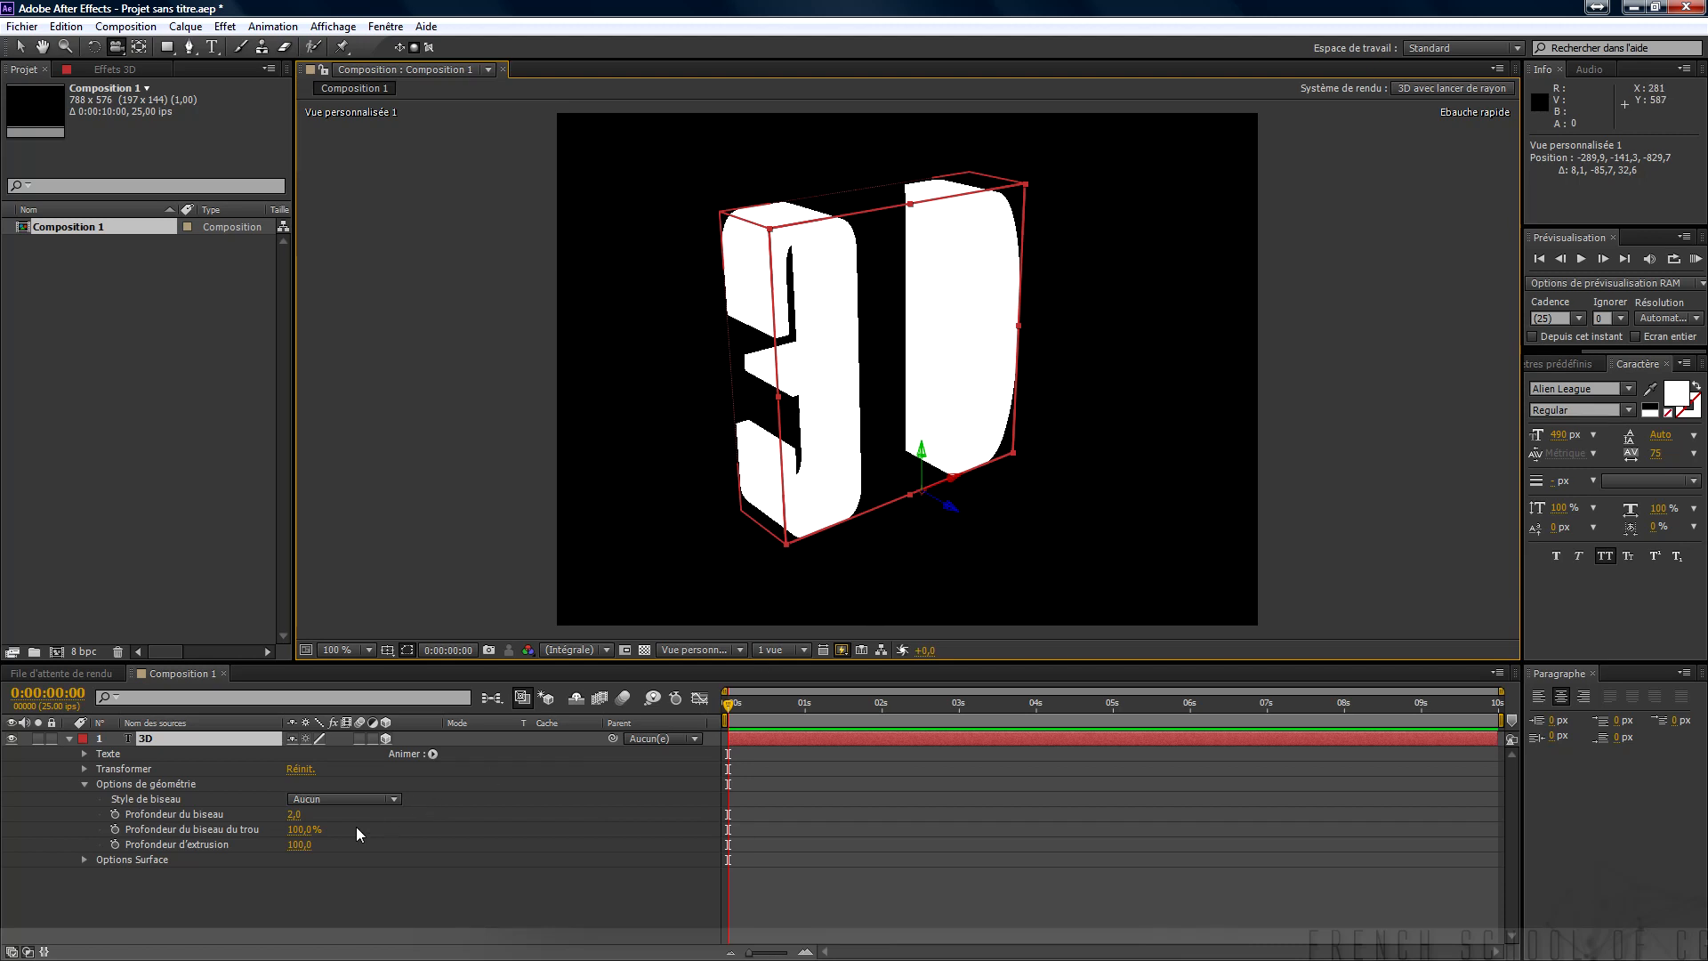
drag(873, 617, 959, 577)
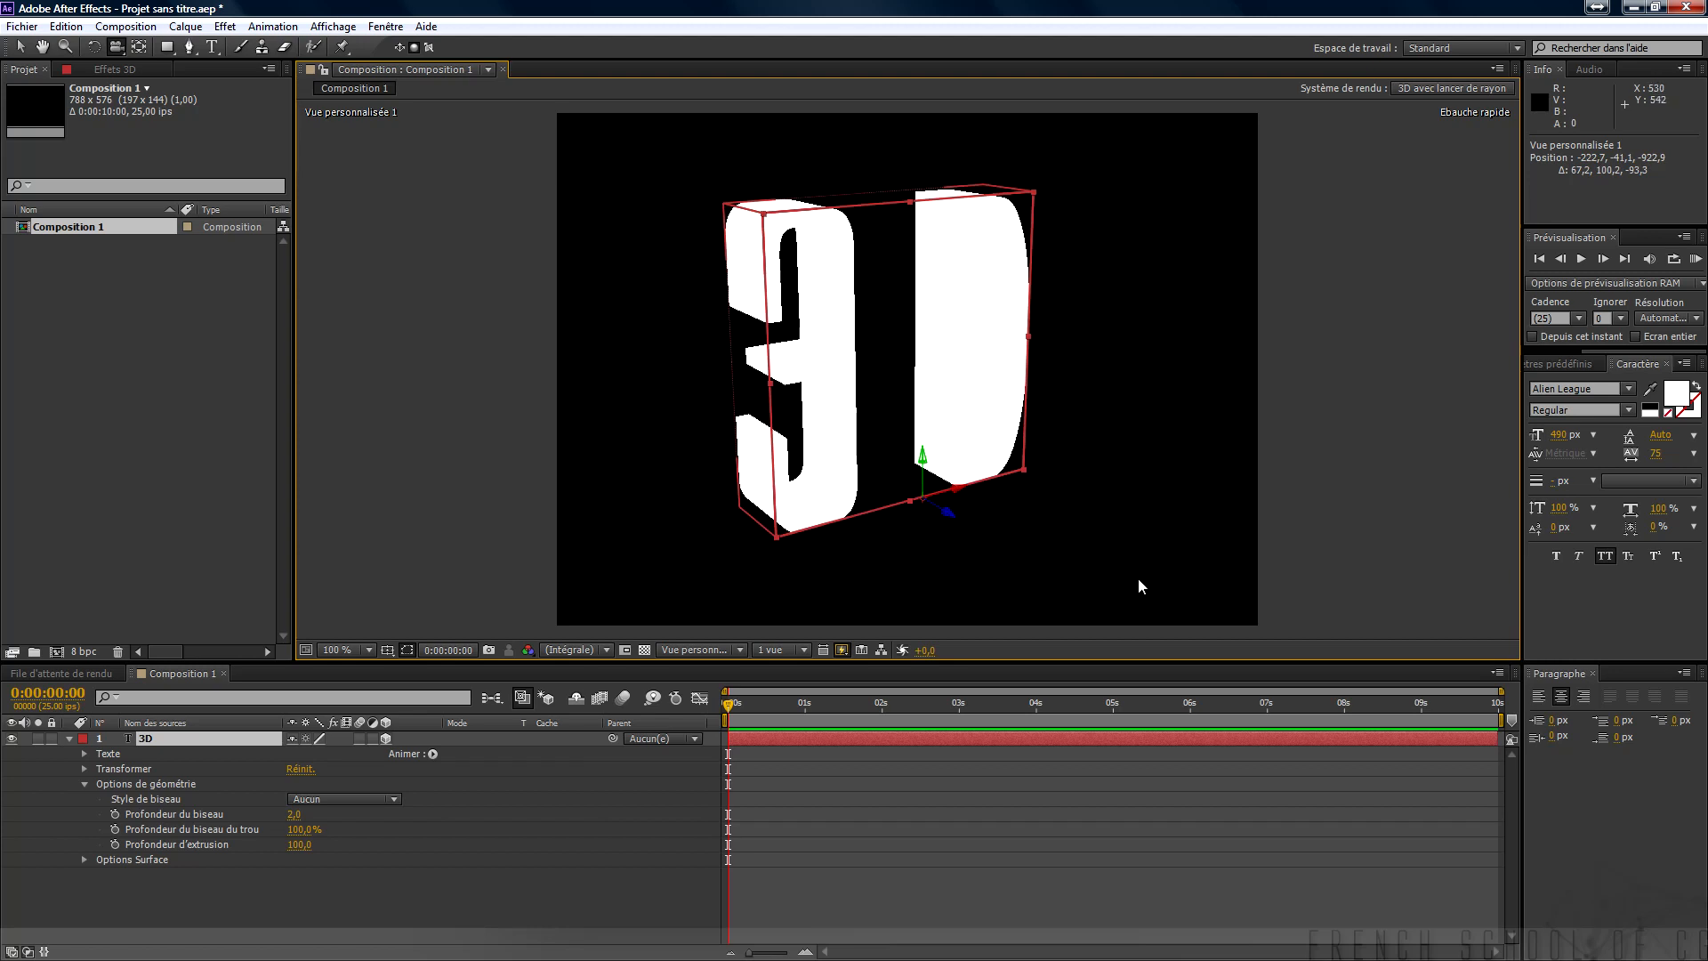
click(1676, 393)
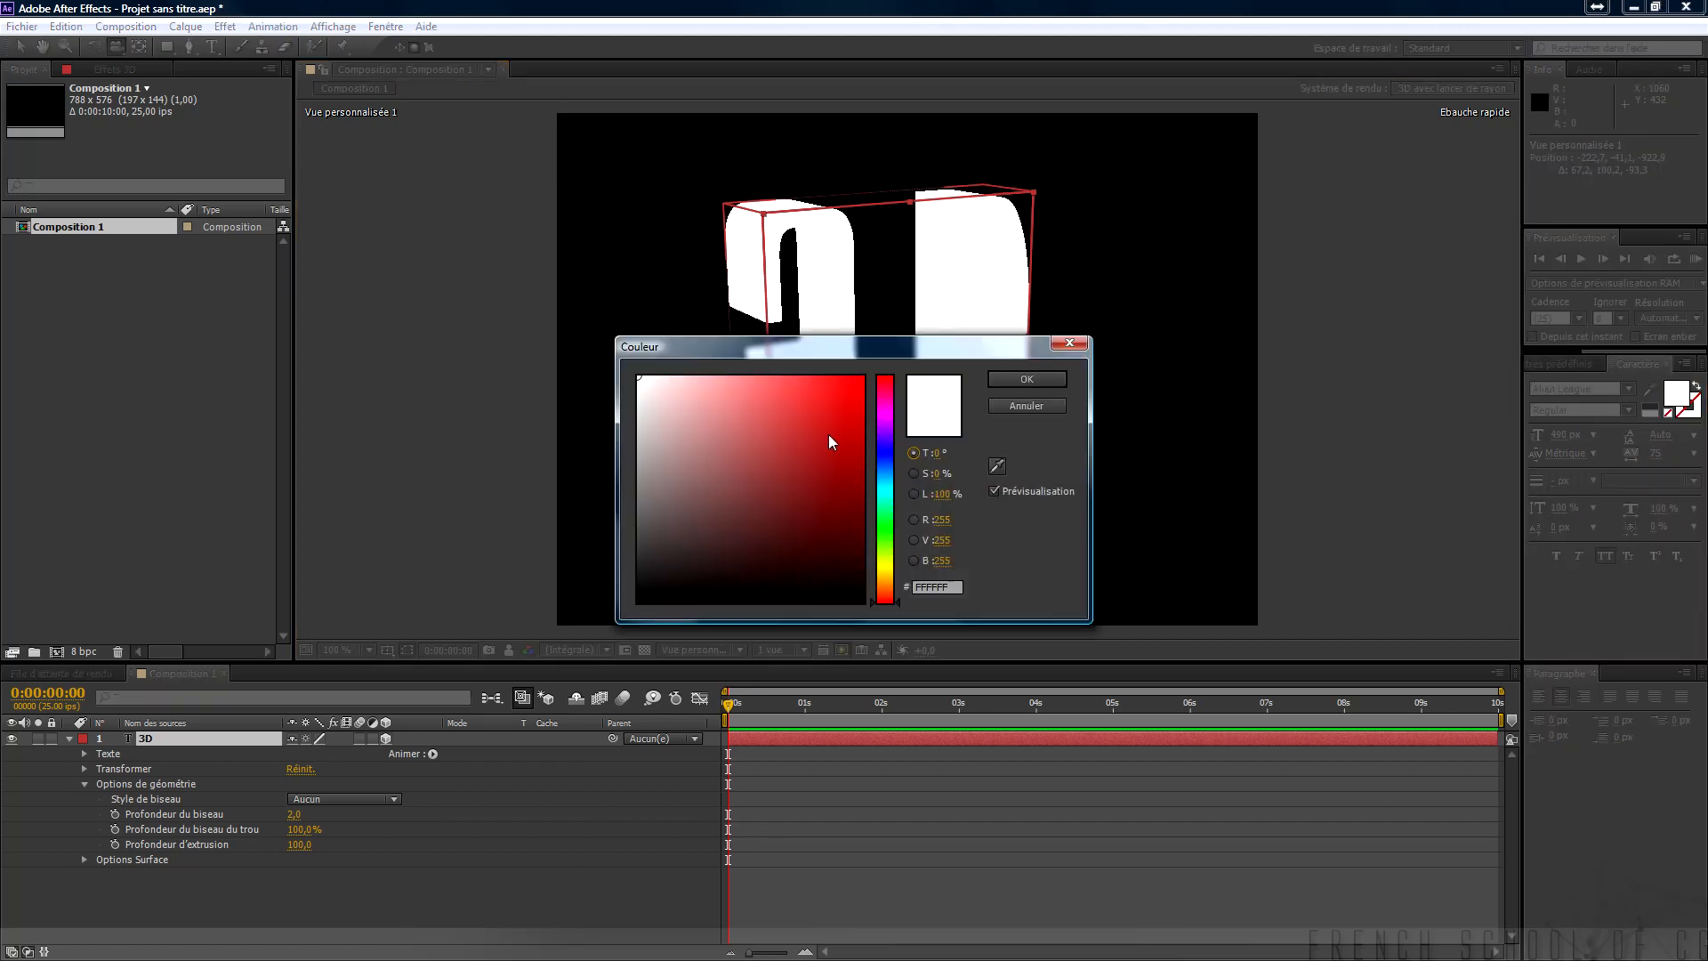
click(806, 419)
click(1027, 383)
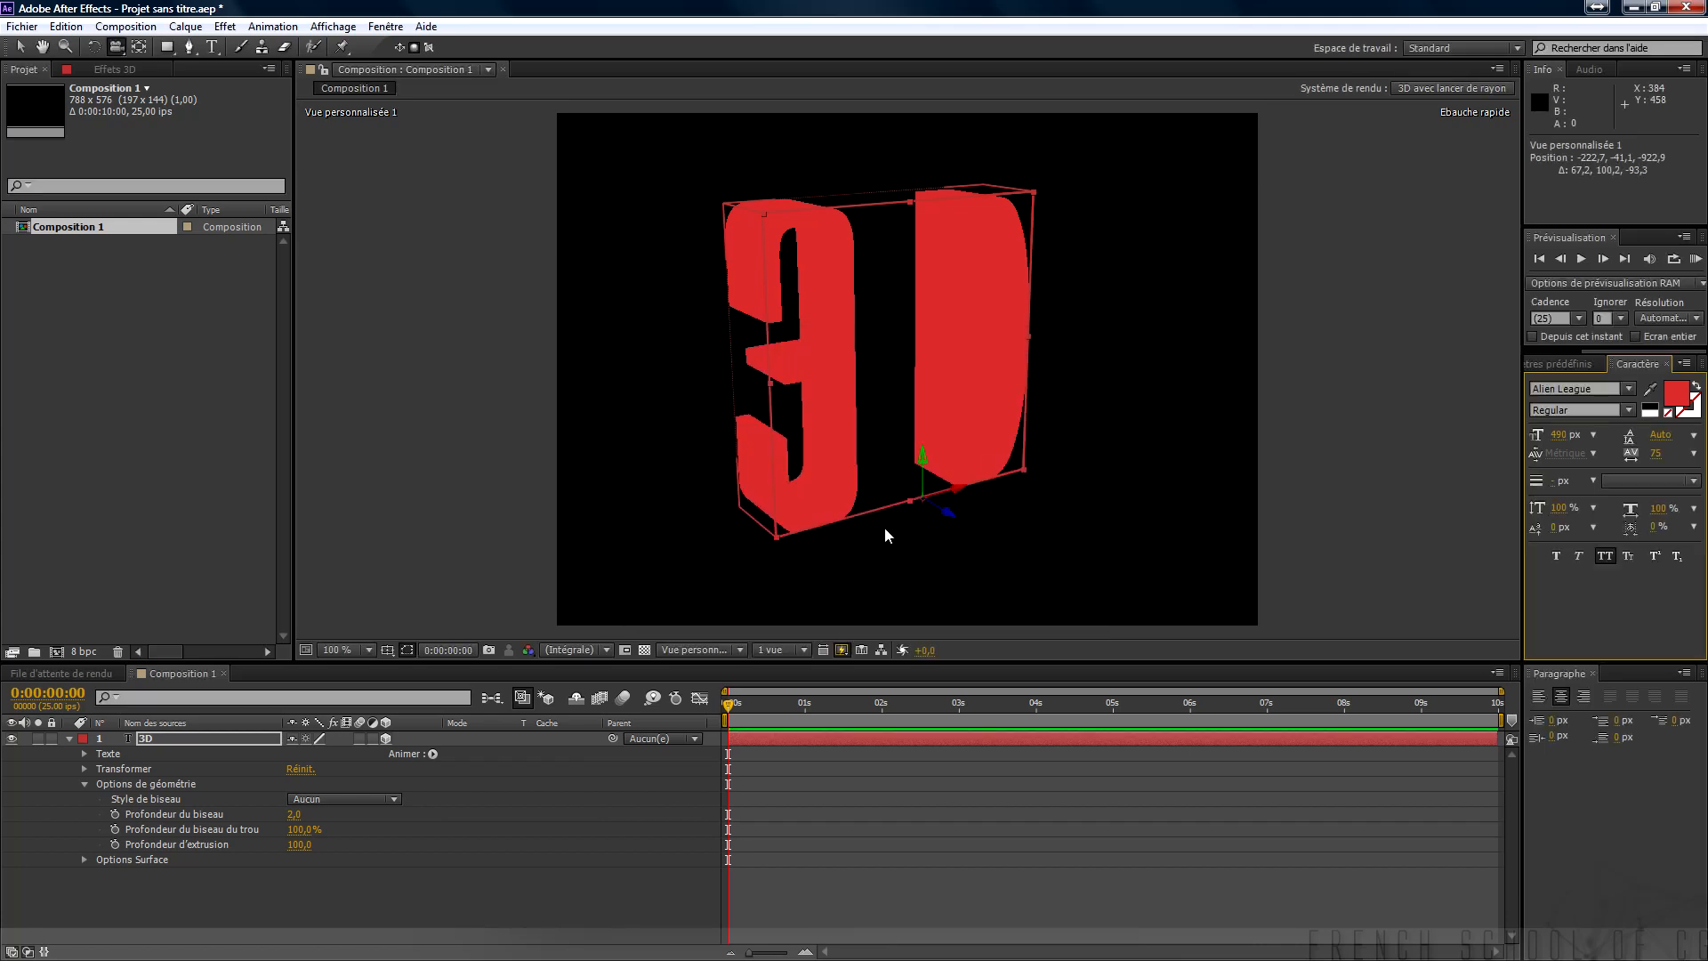
mouse_move(906, 560)
mouse_down()
mouse_move(809, 542)
mouse_move(765, 470)
mouse_move(862, 550)
mouse_move(906, 537)
mouse_up()
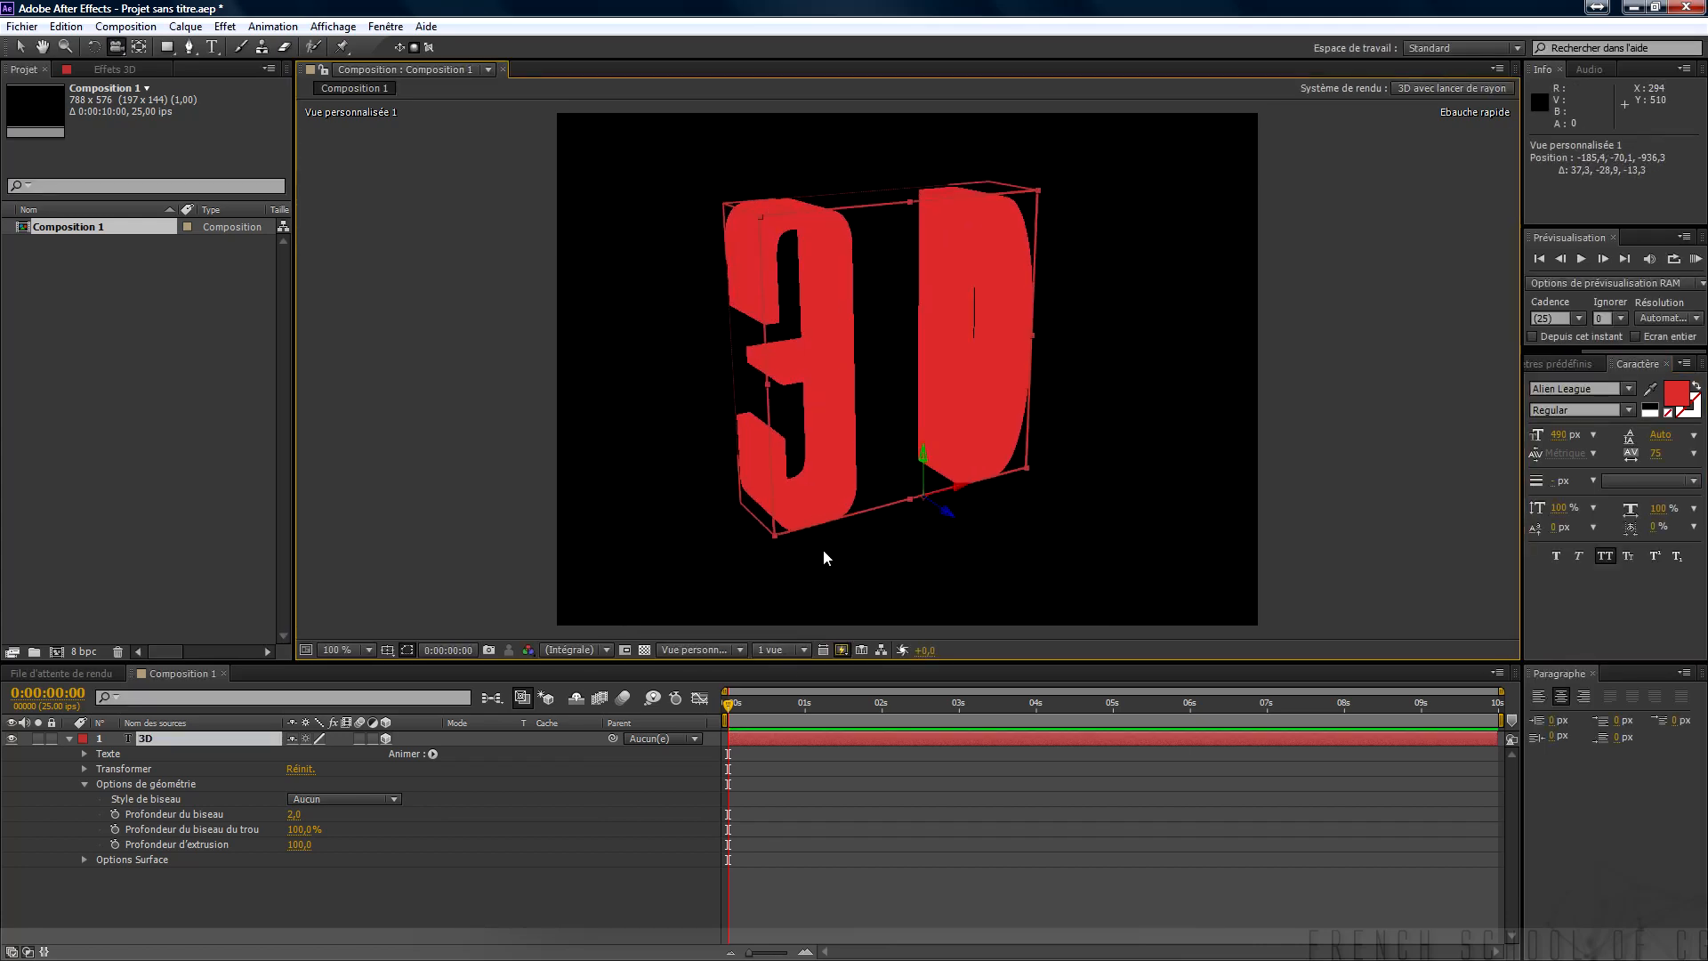
Try the Désactivé(e) (qualité finale) preview mode on the extruded text, then return to Ebauche rapide and orbit the view.
click(840, 650)
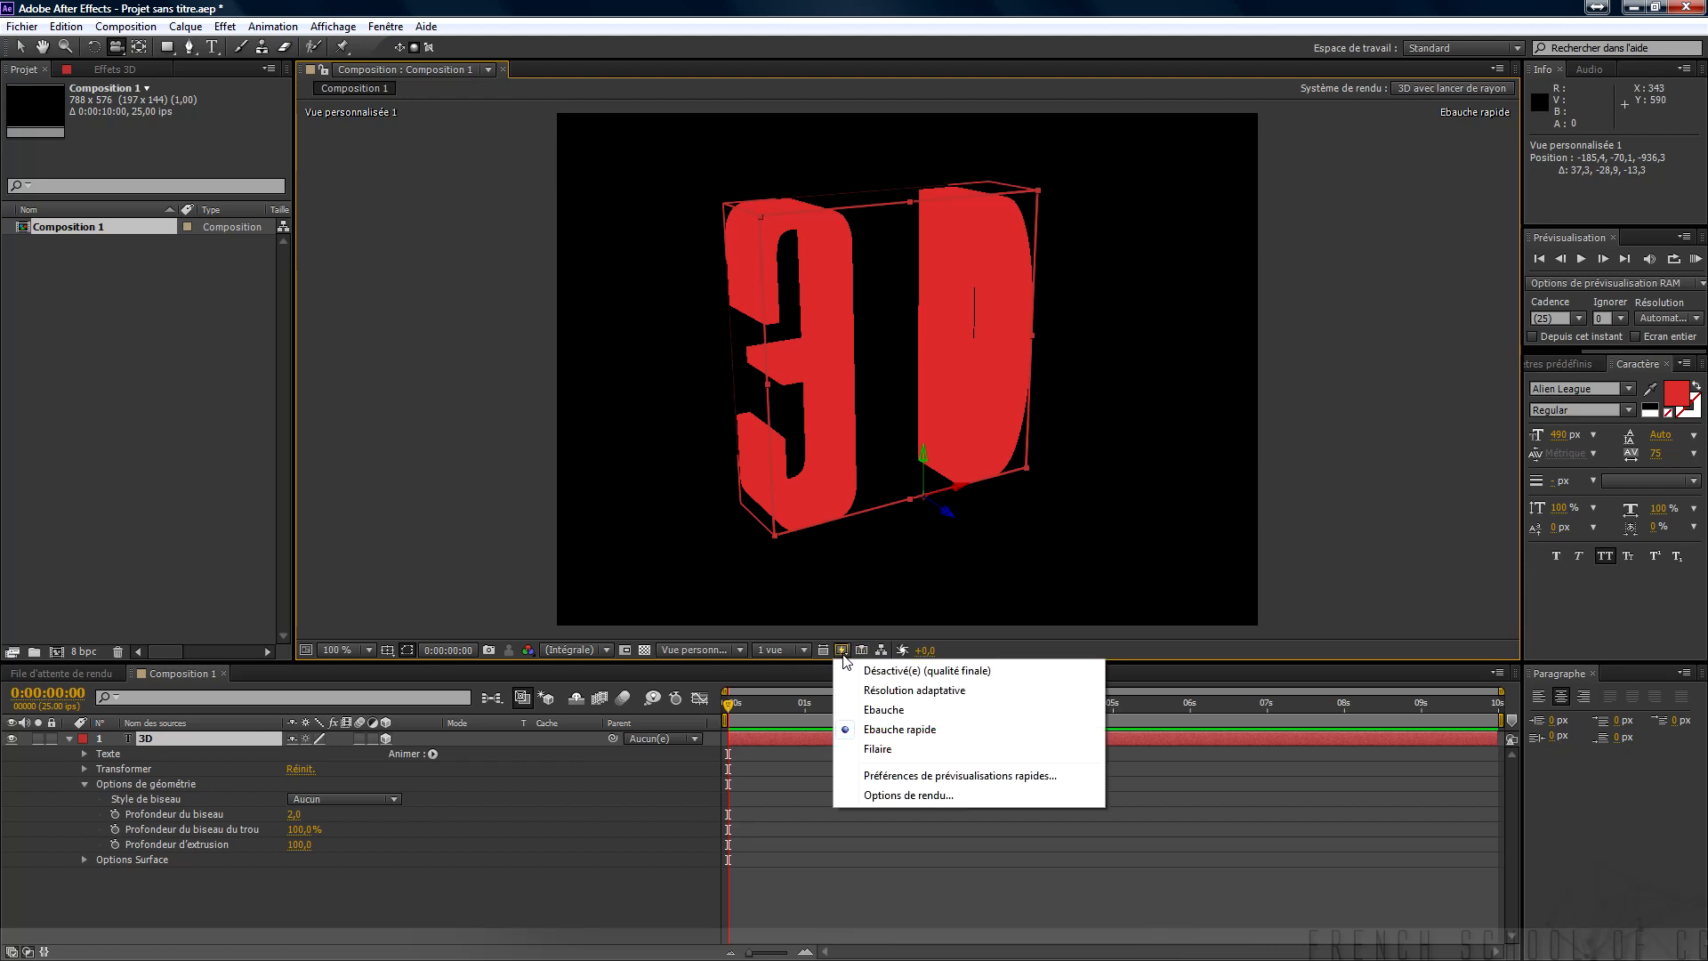
click(900, 674)
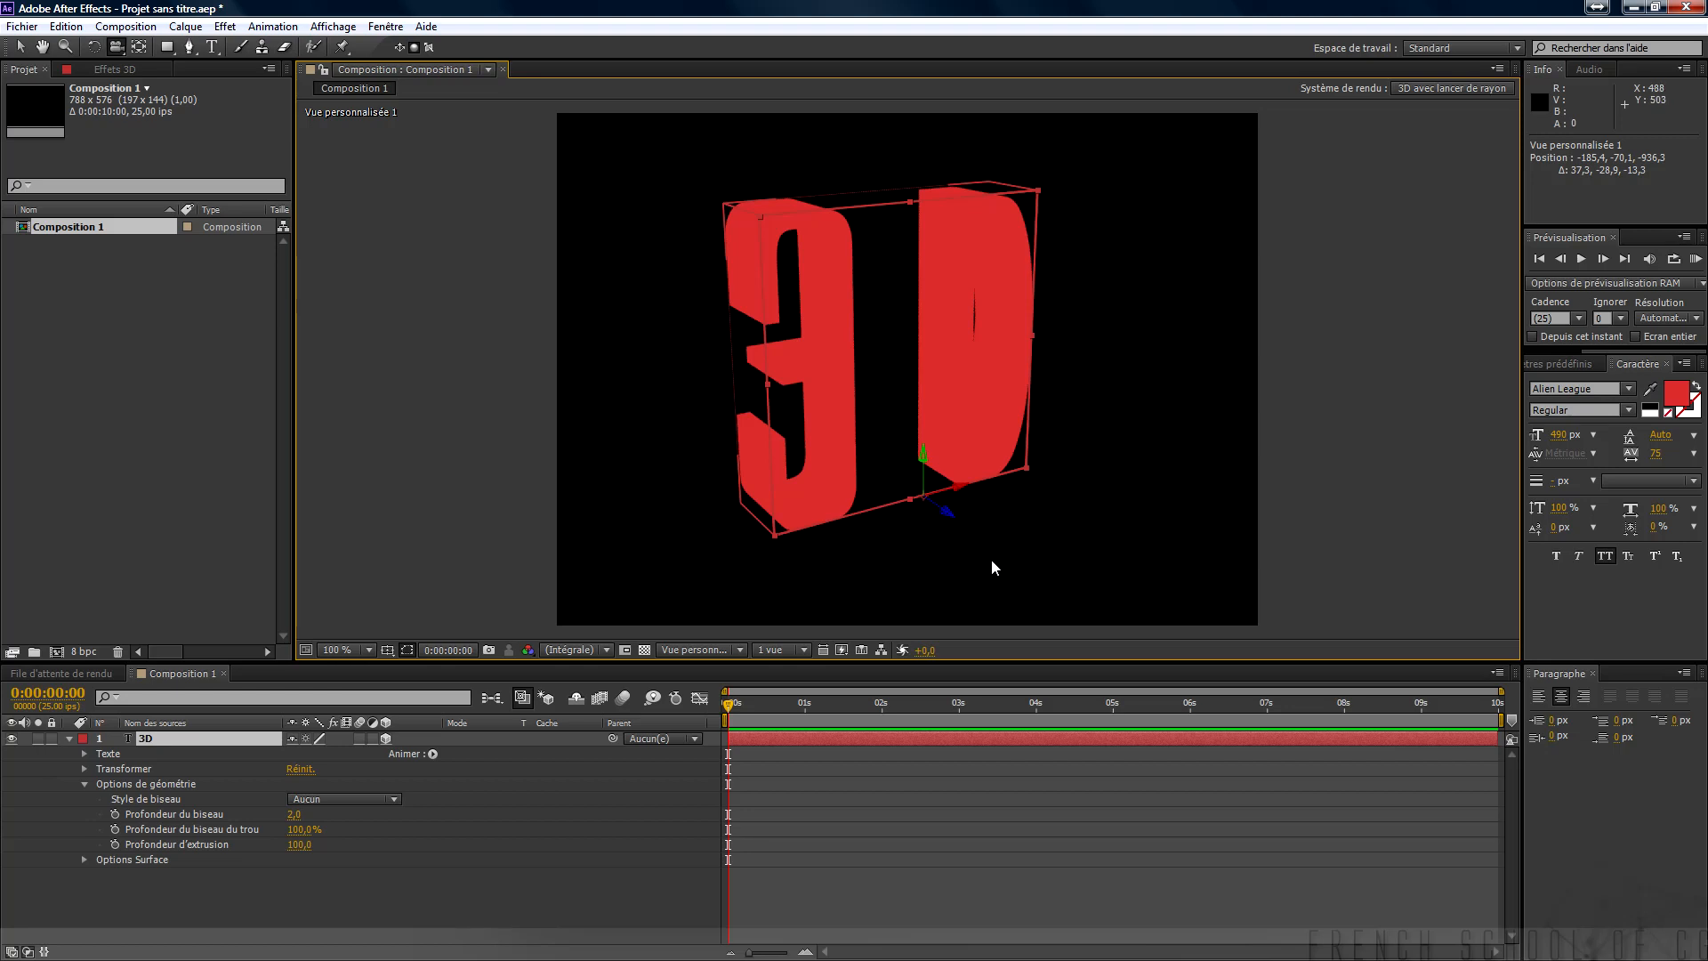
click(843, 650)
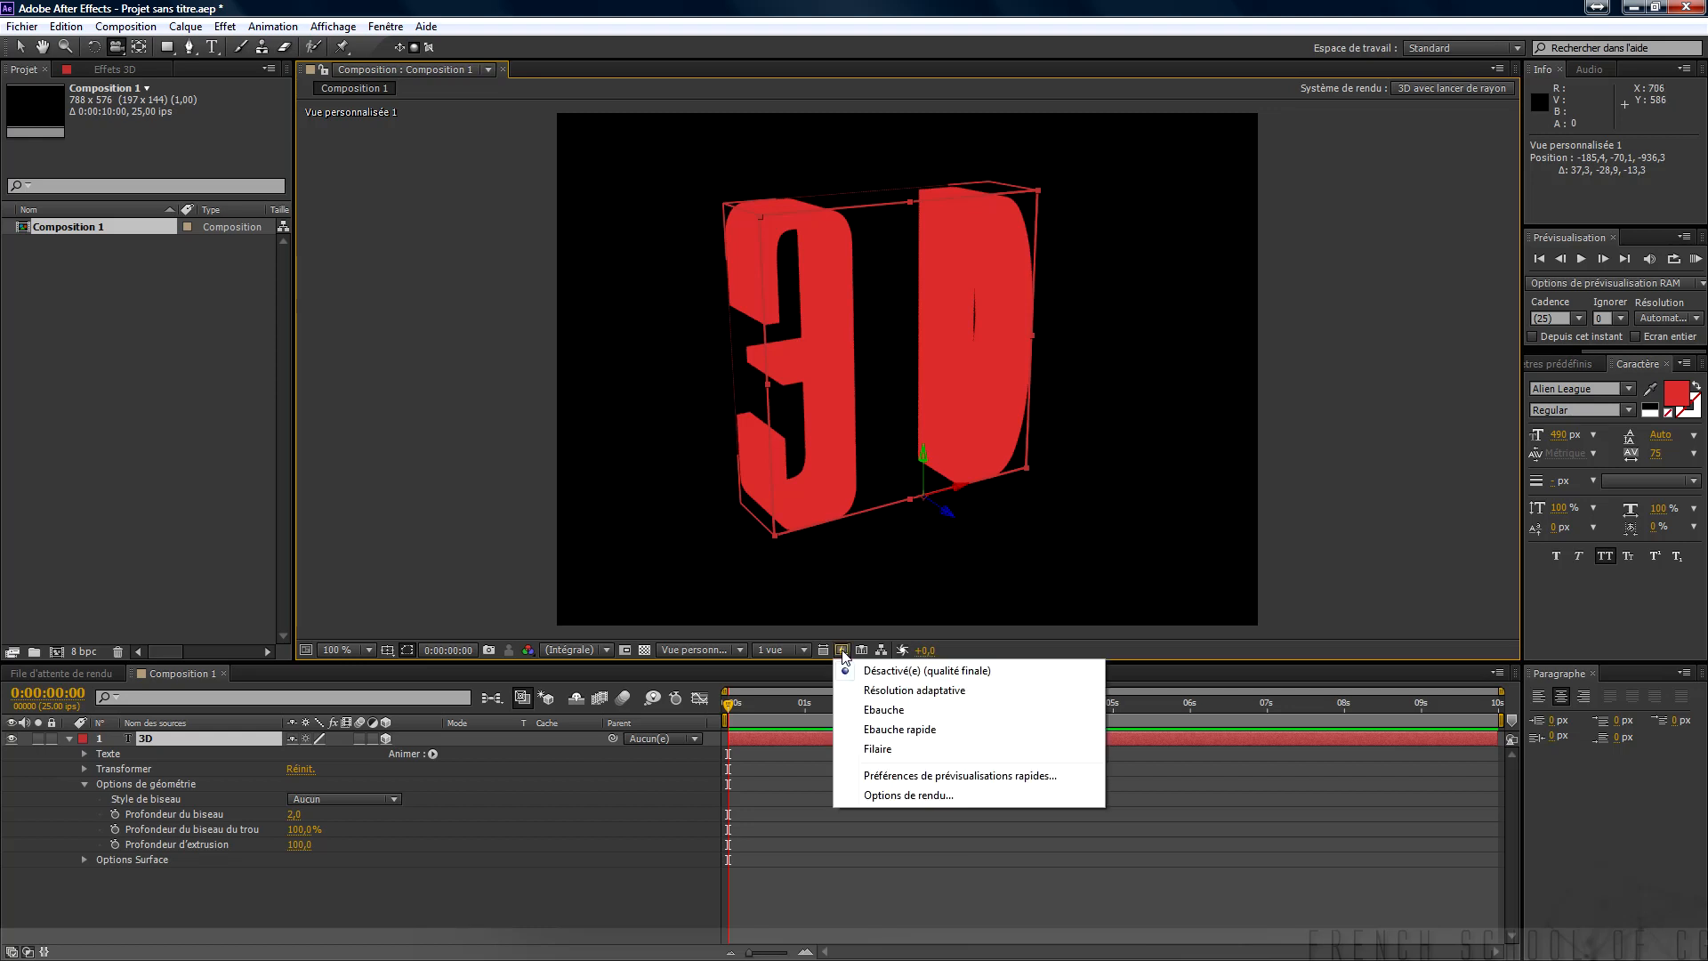
click(890, 729)
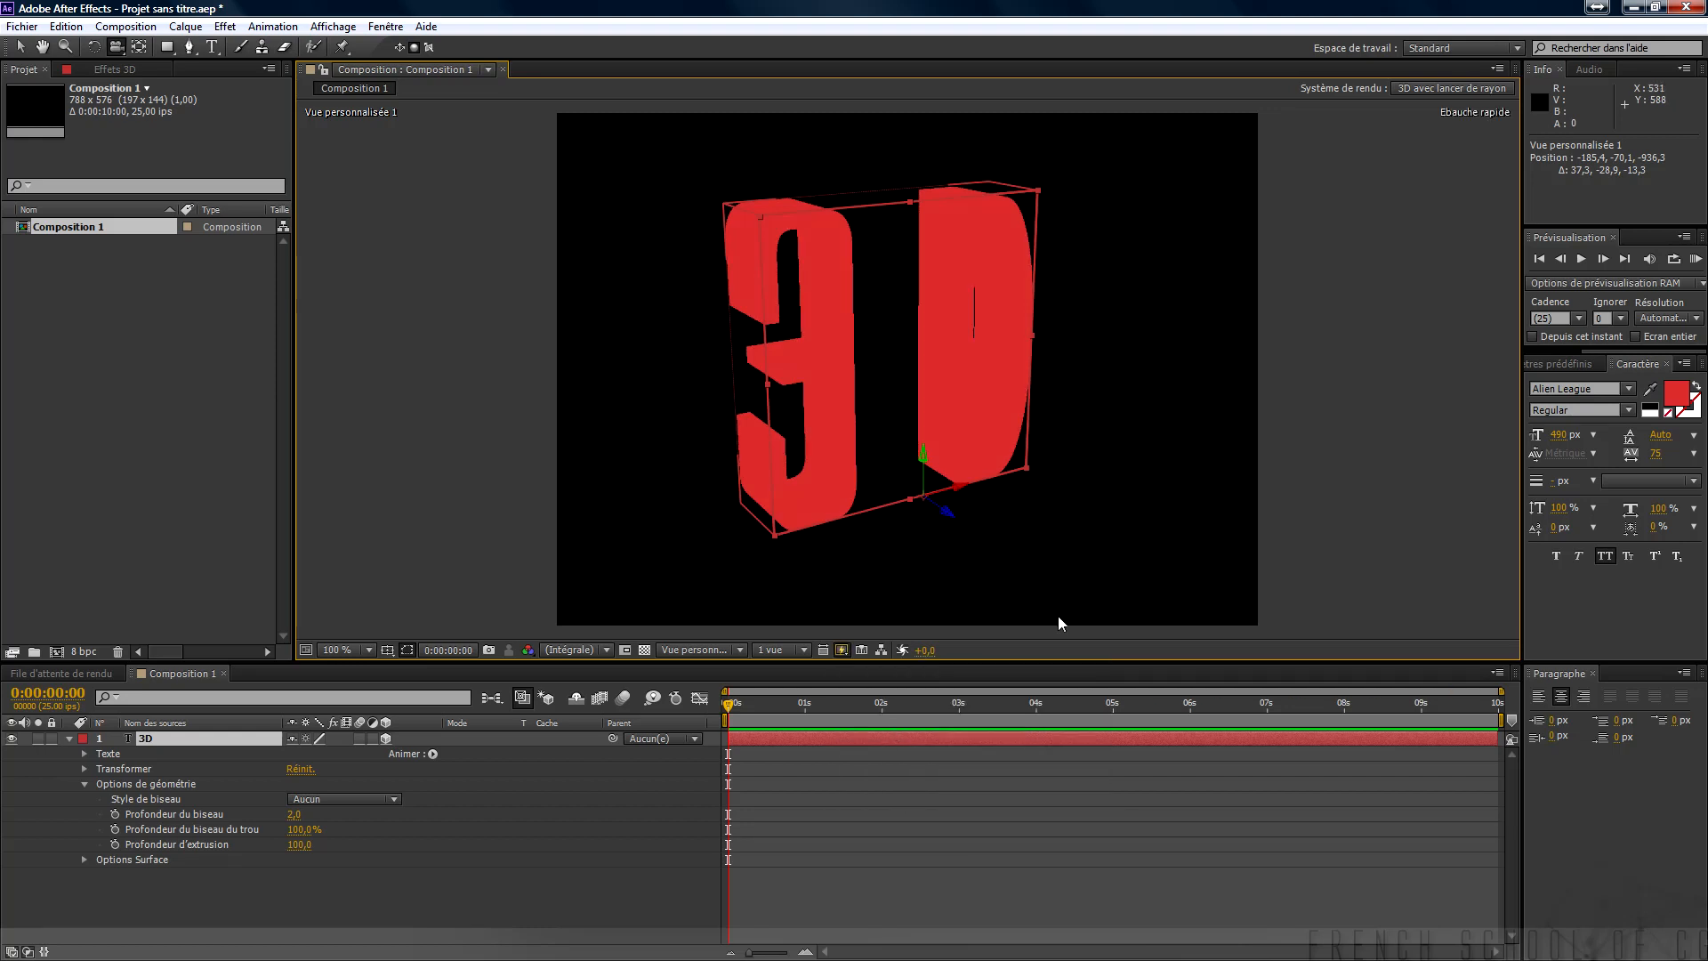
mouse_move(1084, 562)
mouse_down()
mouse_move(1044, 534)
mouse_move(1117, 522)
mouse_move(1044, 538)
mouse_move(1094, 547)
mouse_up()
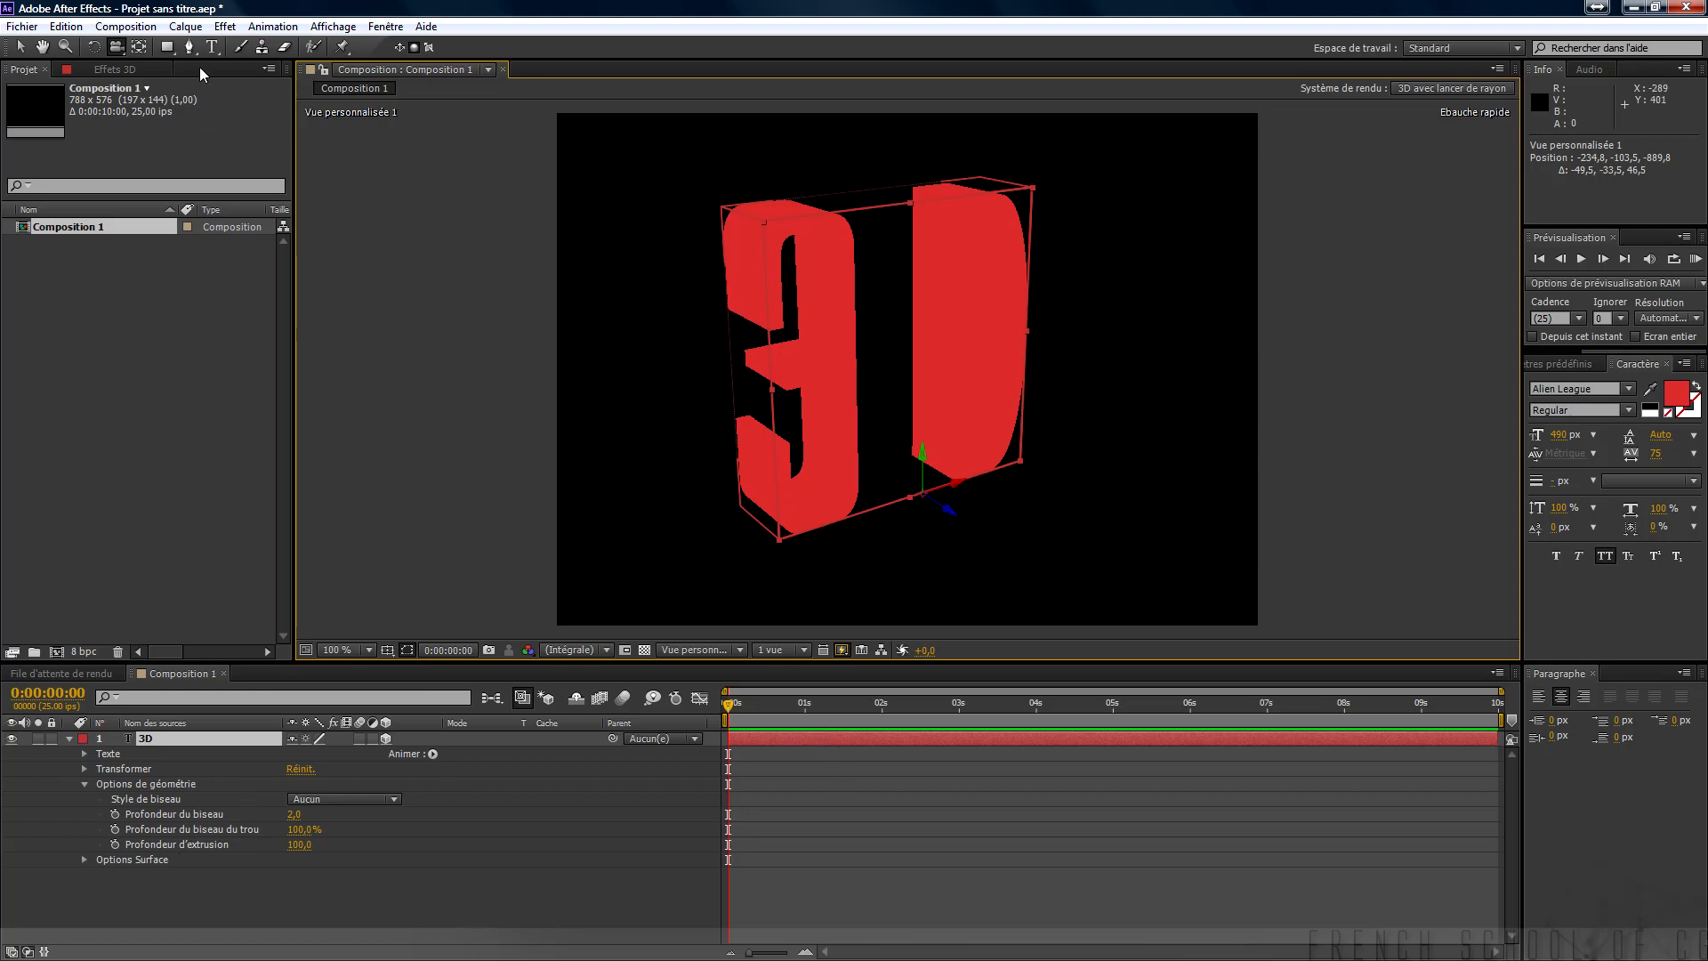
Add a Concentrée light with its default parameters and raise it vertically to a Y position of about 59.
click(194, 30)
mouse_move(214, 47)
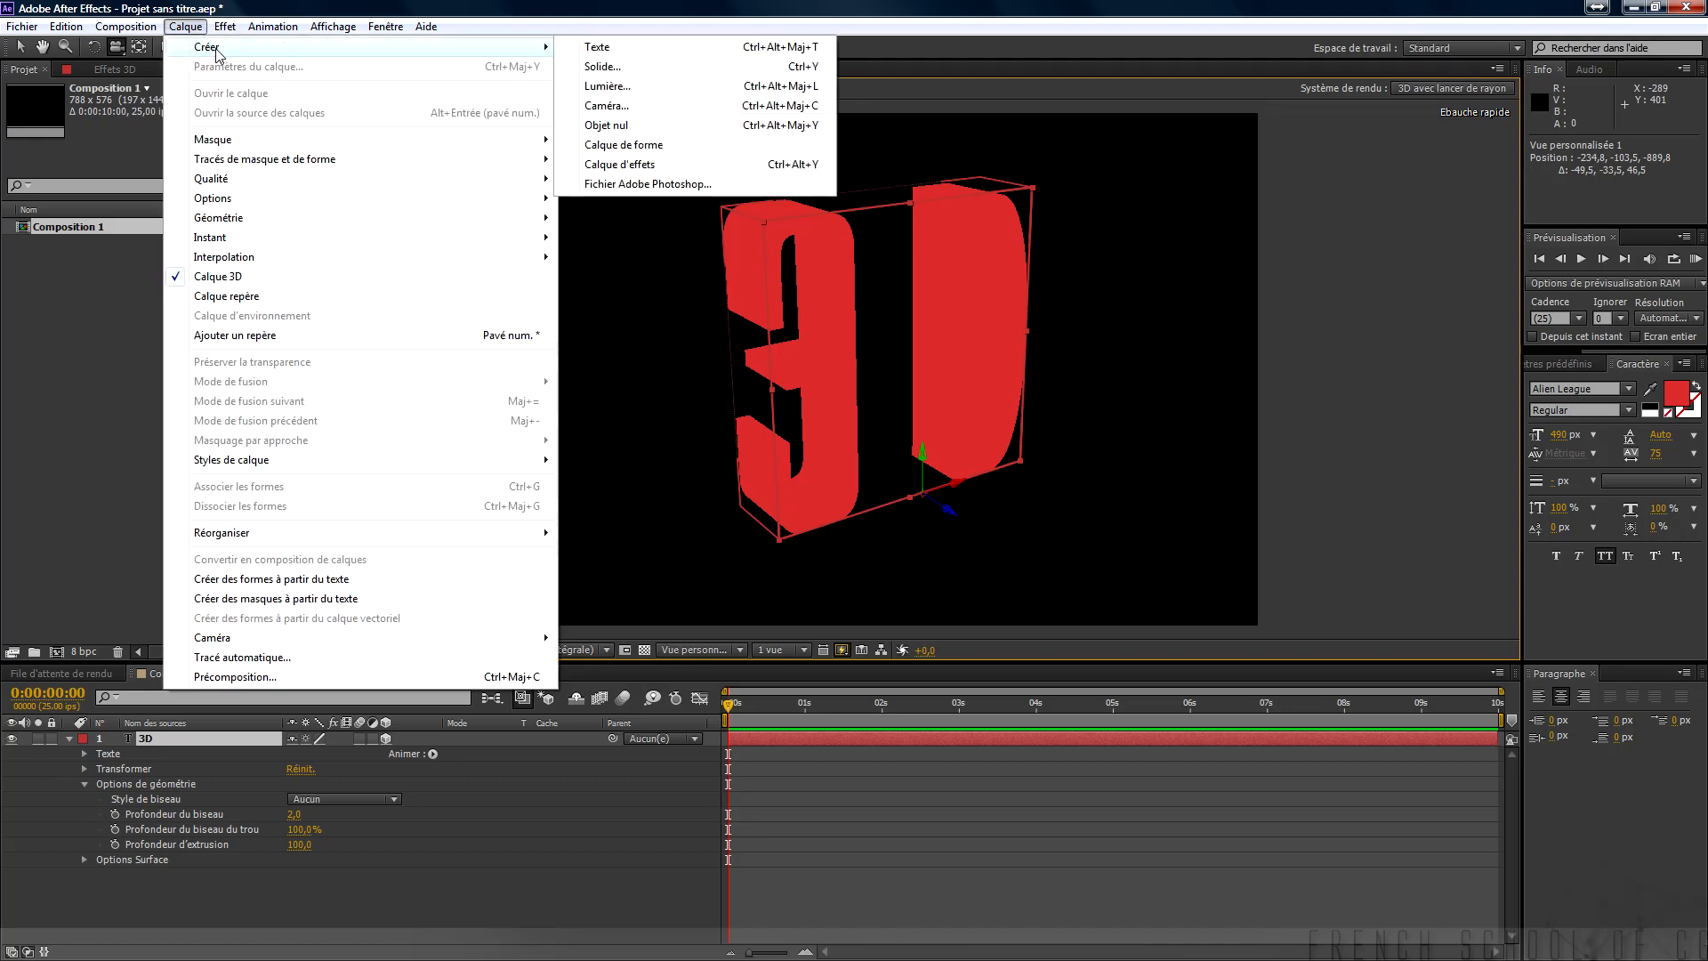
click(641, 84)
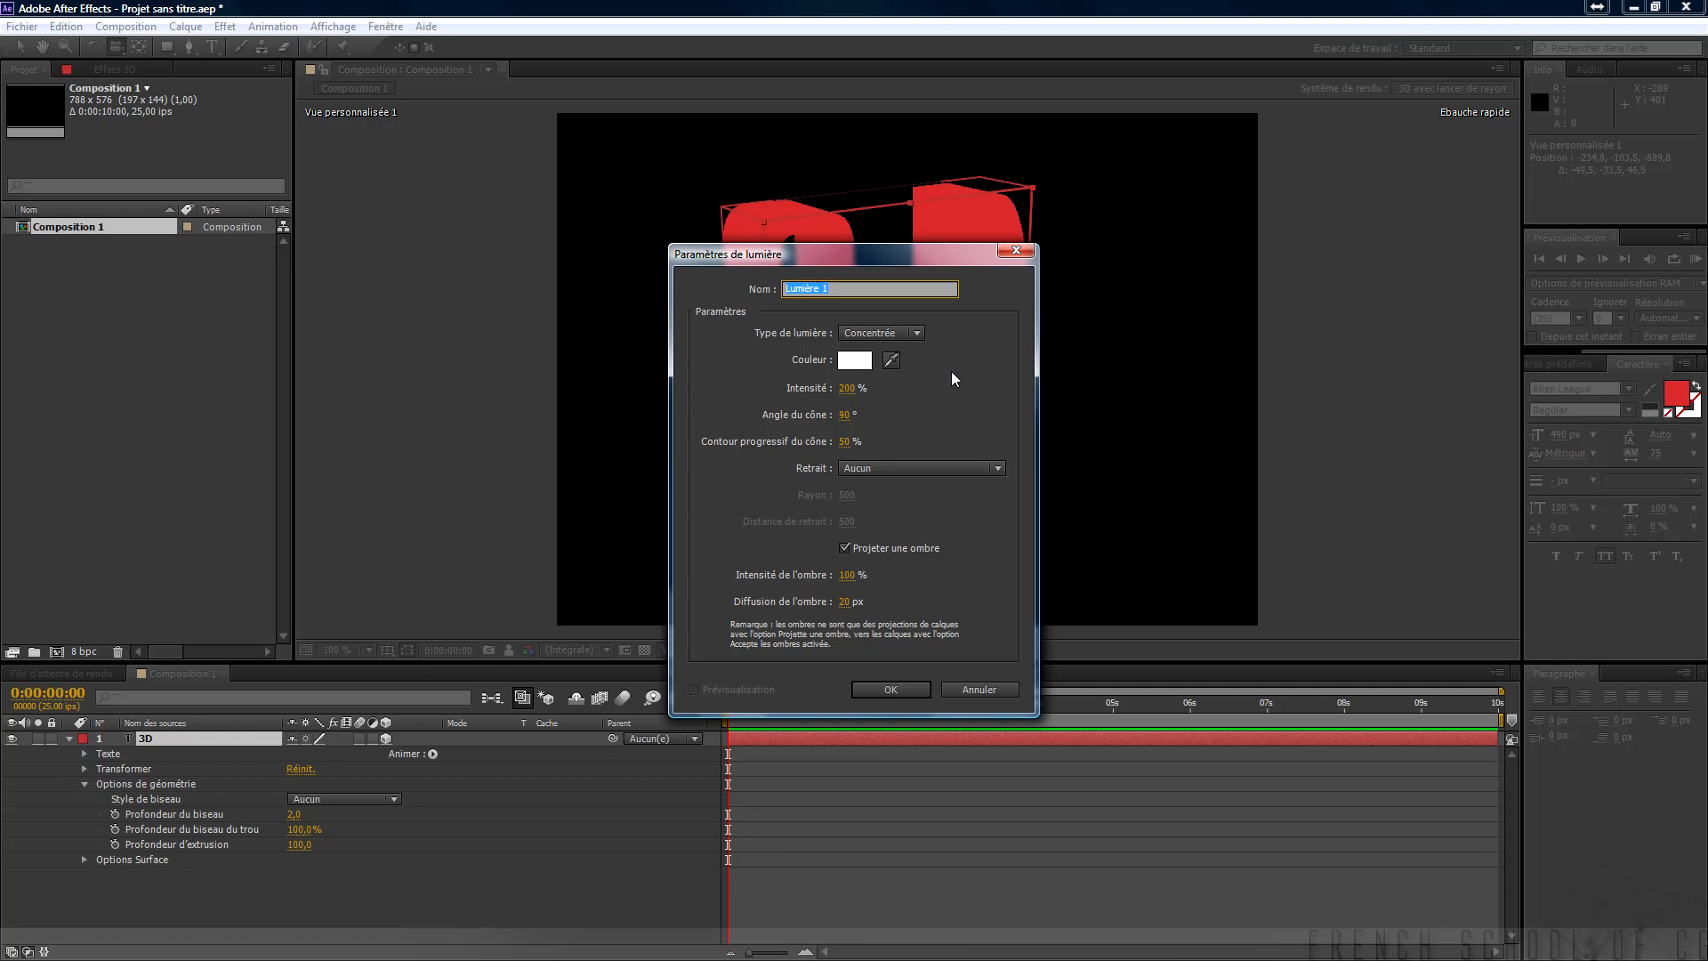
click(913, 336)
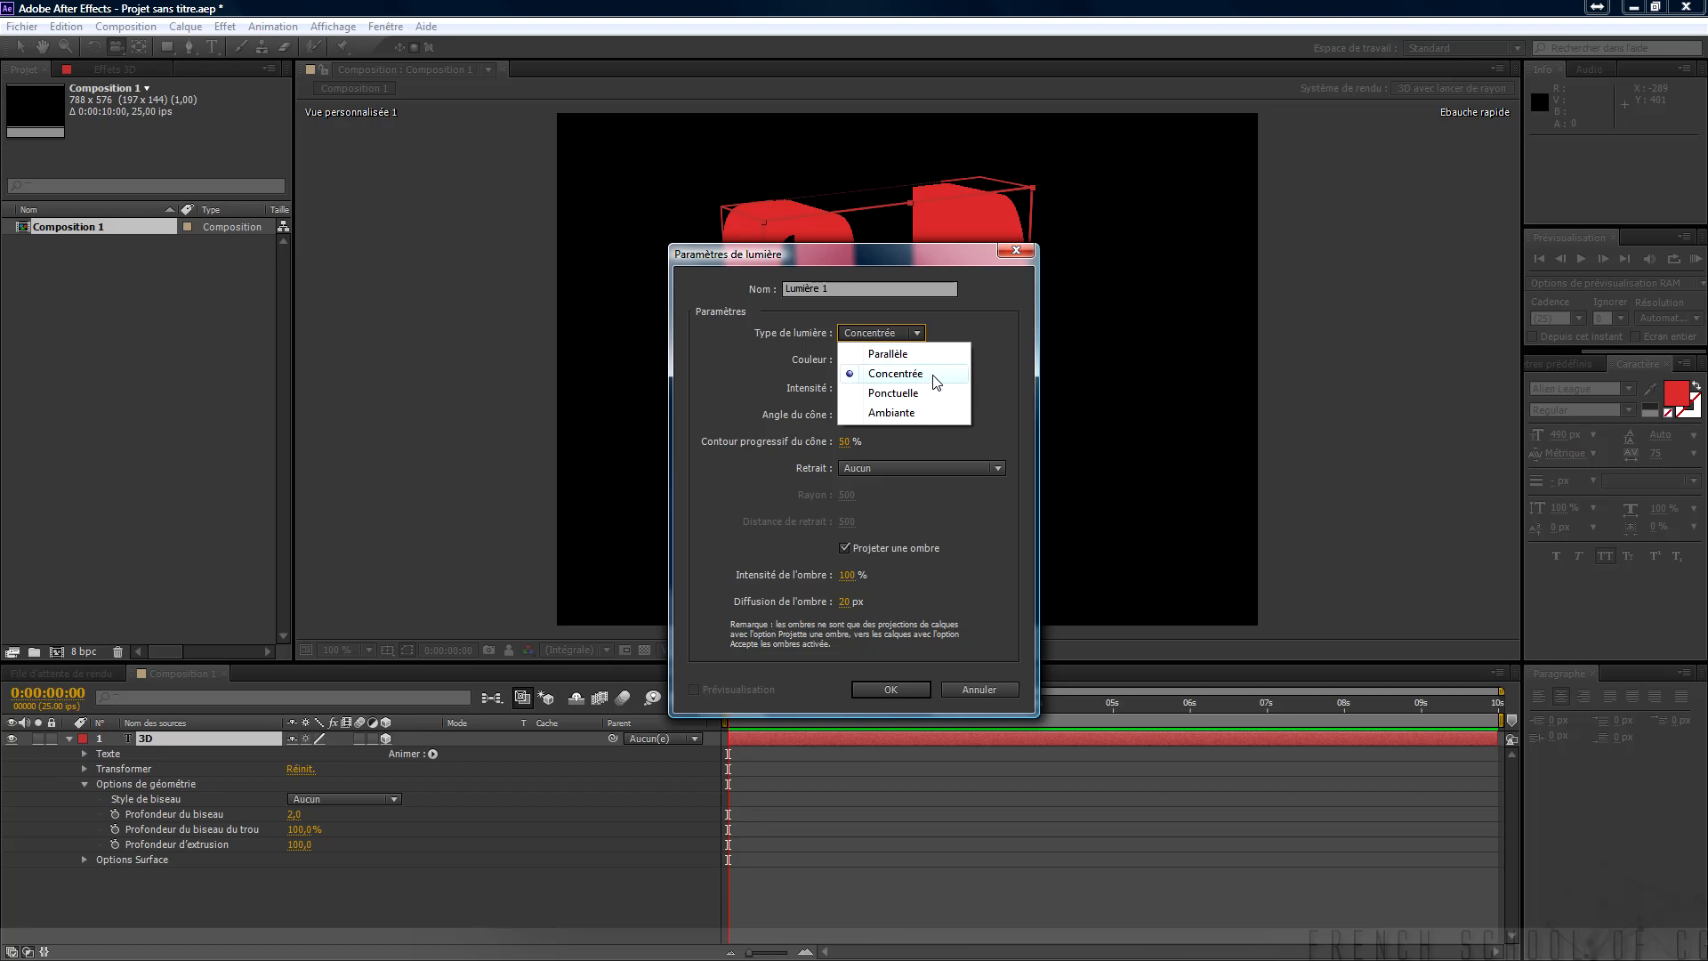
click(894, 373)
click(891, 691)
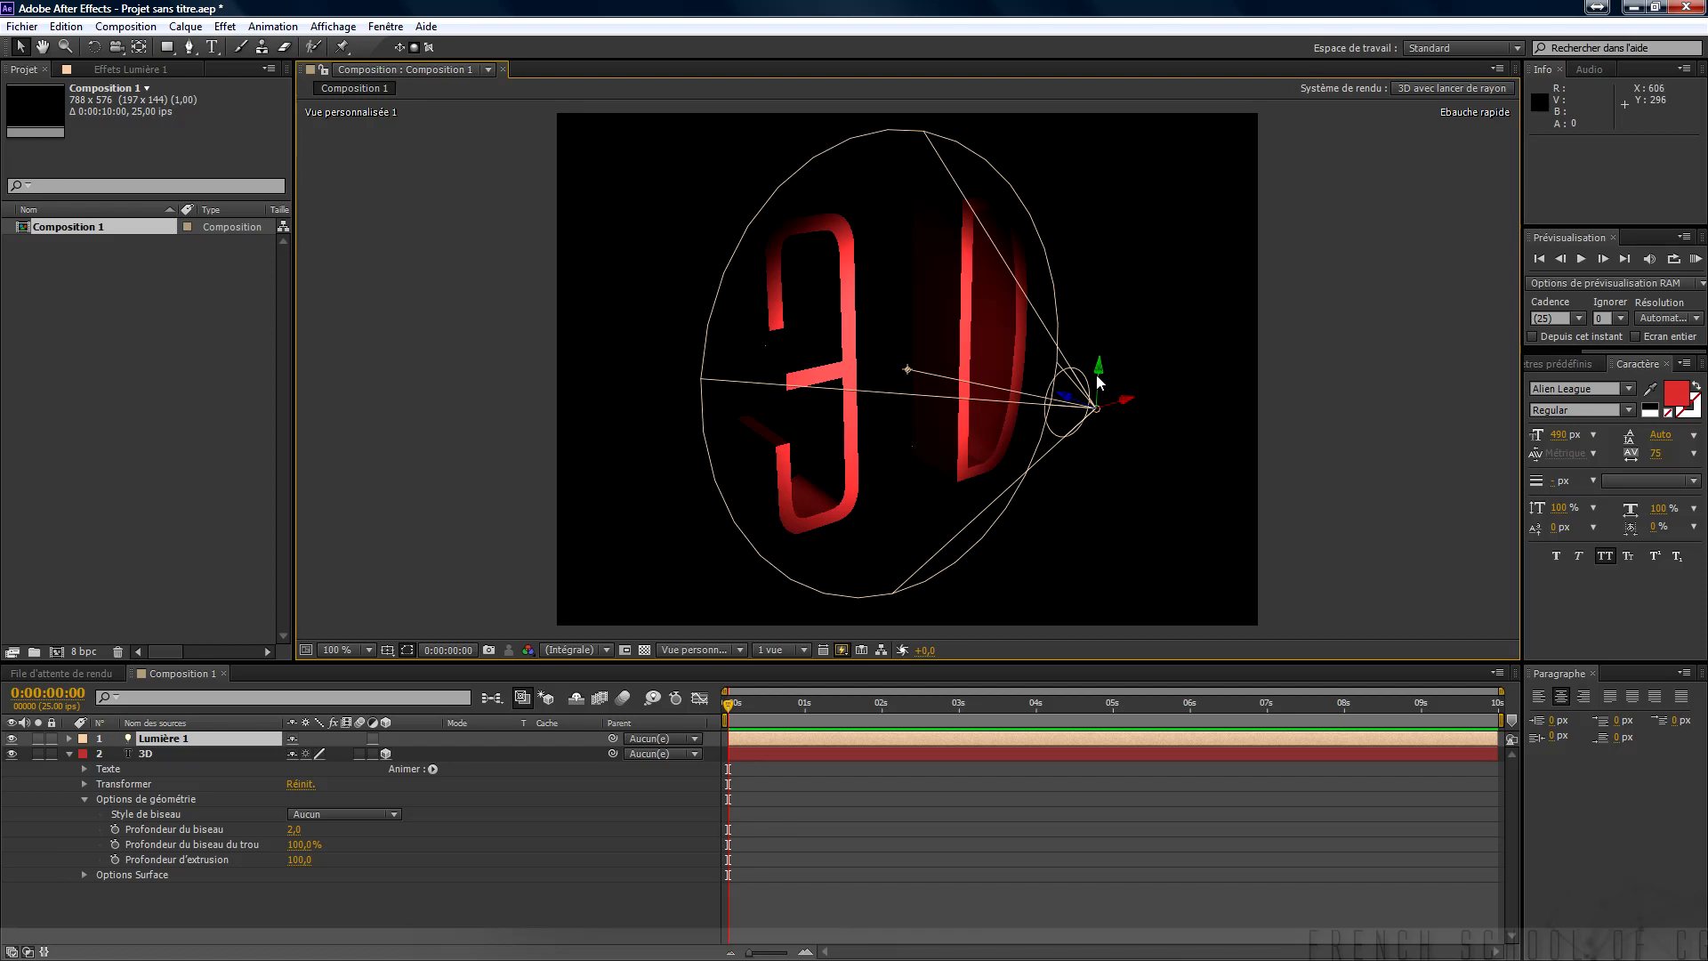
mouse_move(1102, 378)
mouse_down()
mouse_move(1117, 233)
mouse_move(1096, 433)
mouse_move(1101, 352)
mouse_up()
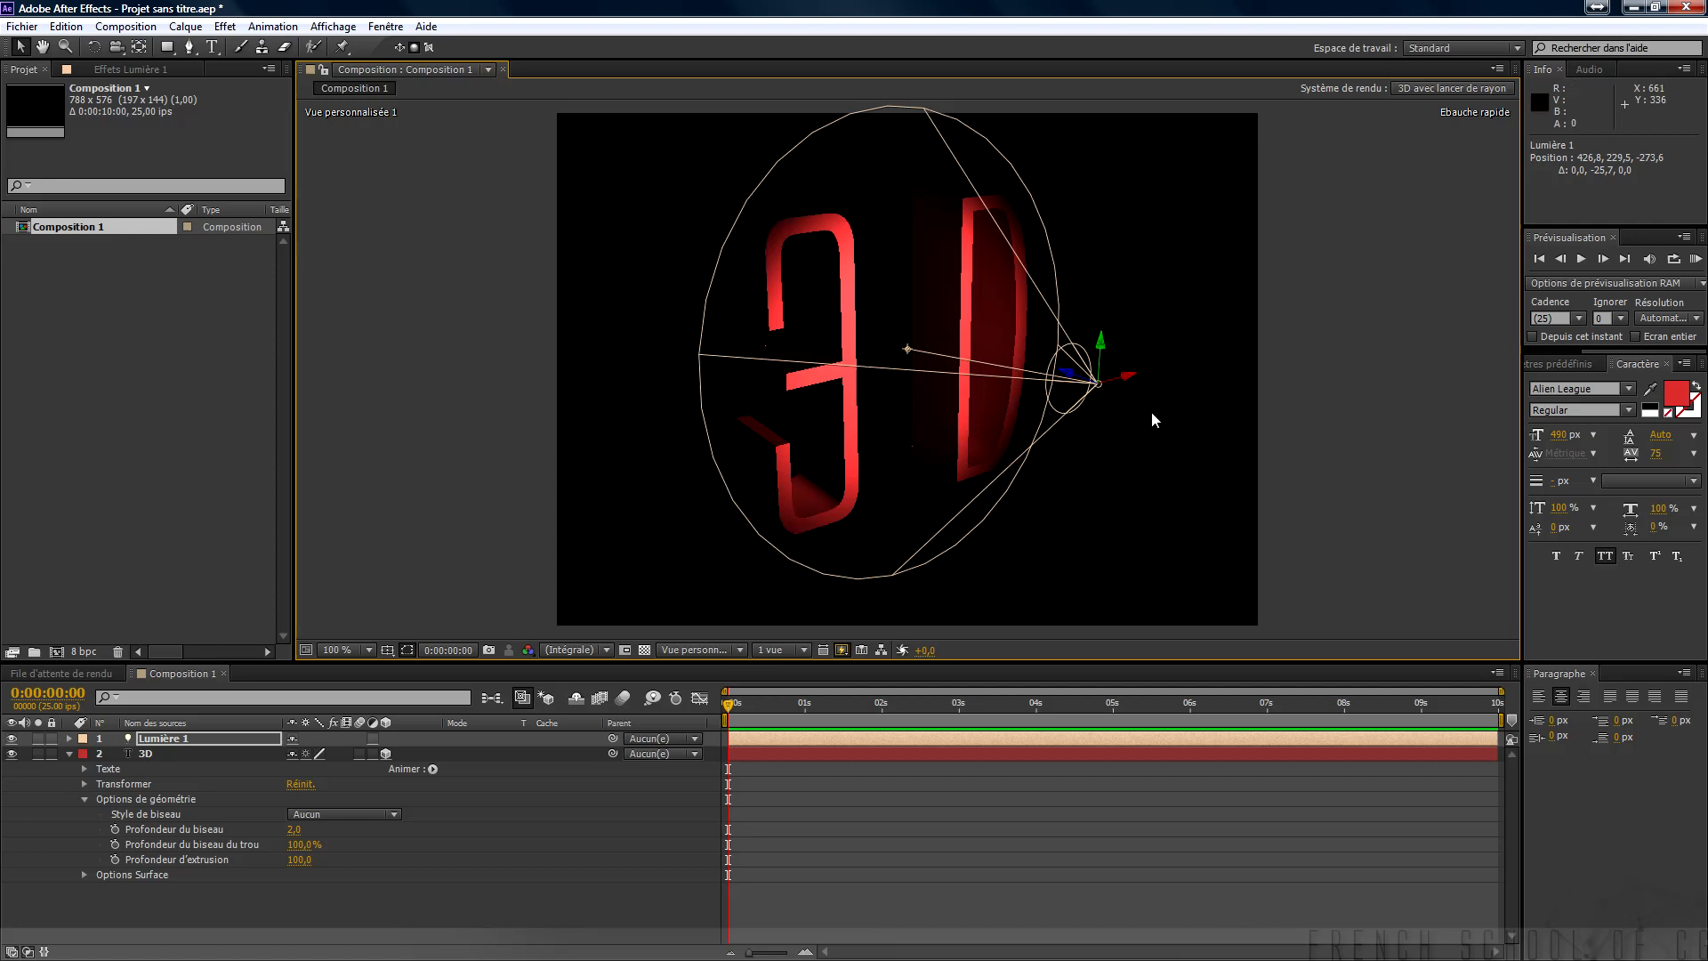
drag(1101, 345, 1085, 194)
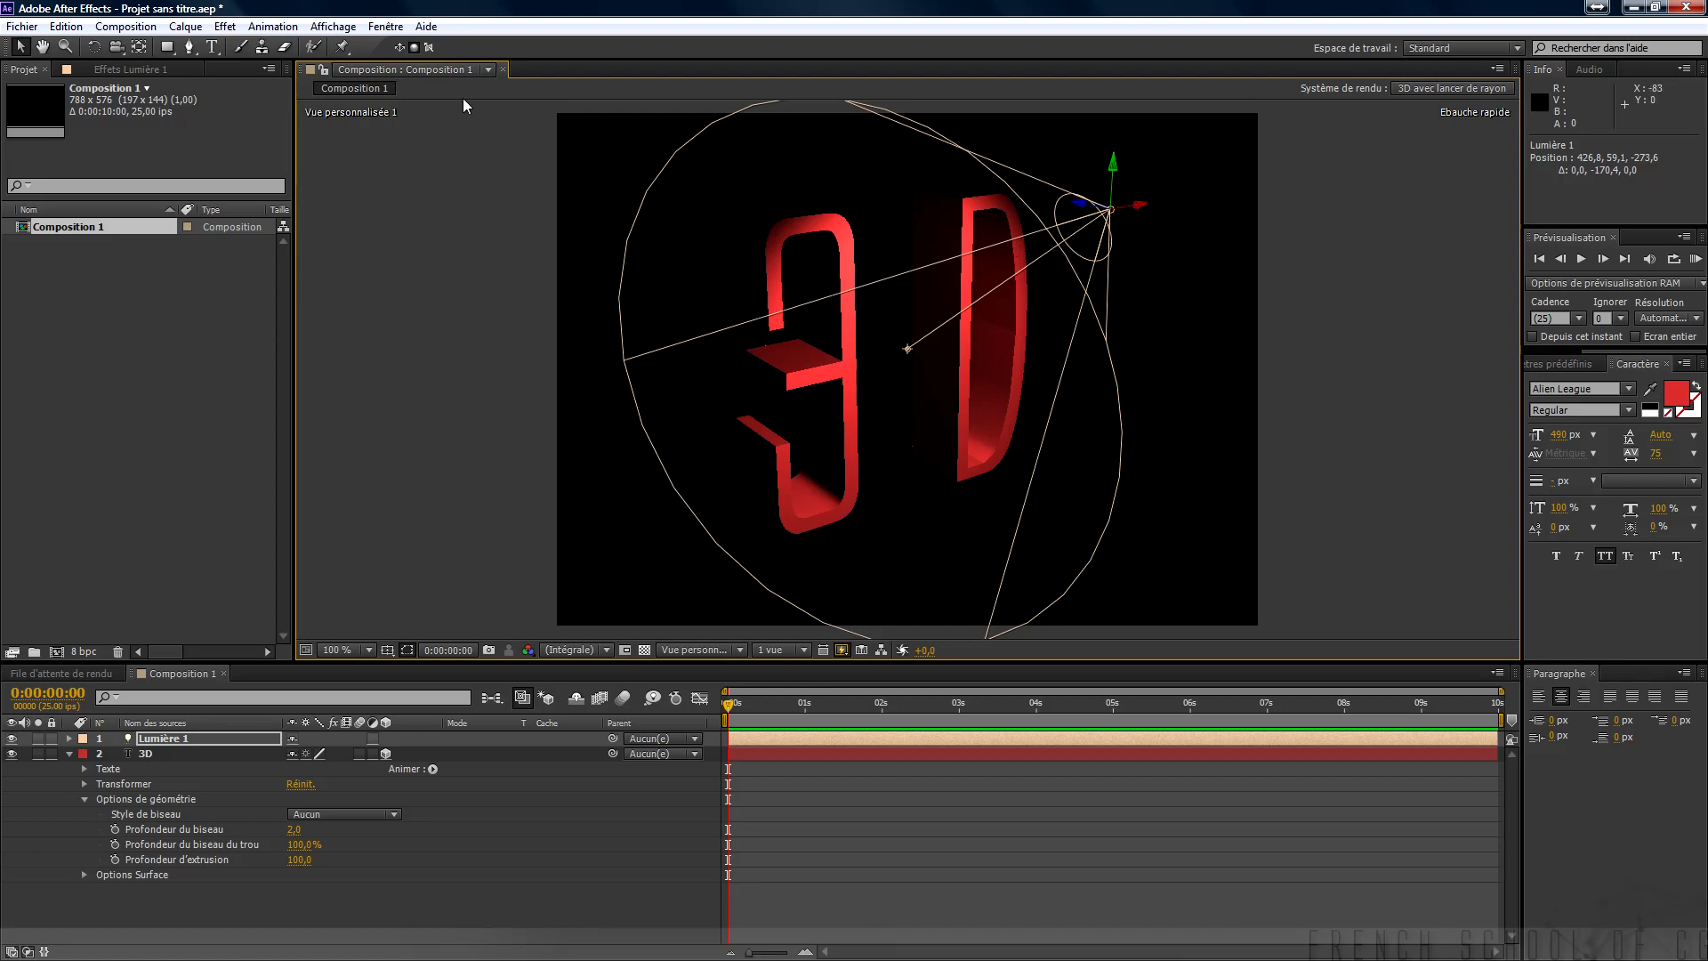
Compare the local, global and view axis modes on the light from another angle, ending in global mode.
click(400, 50)
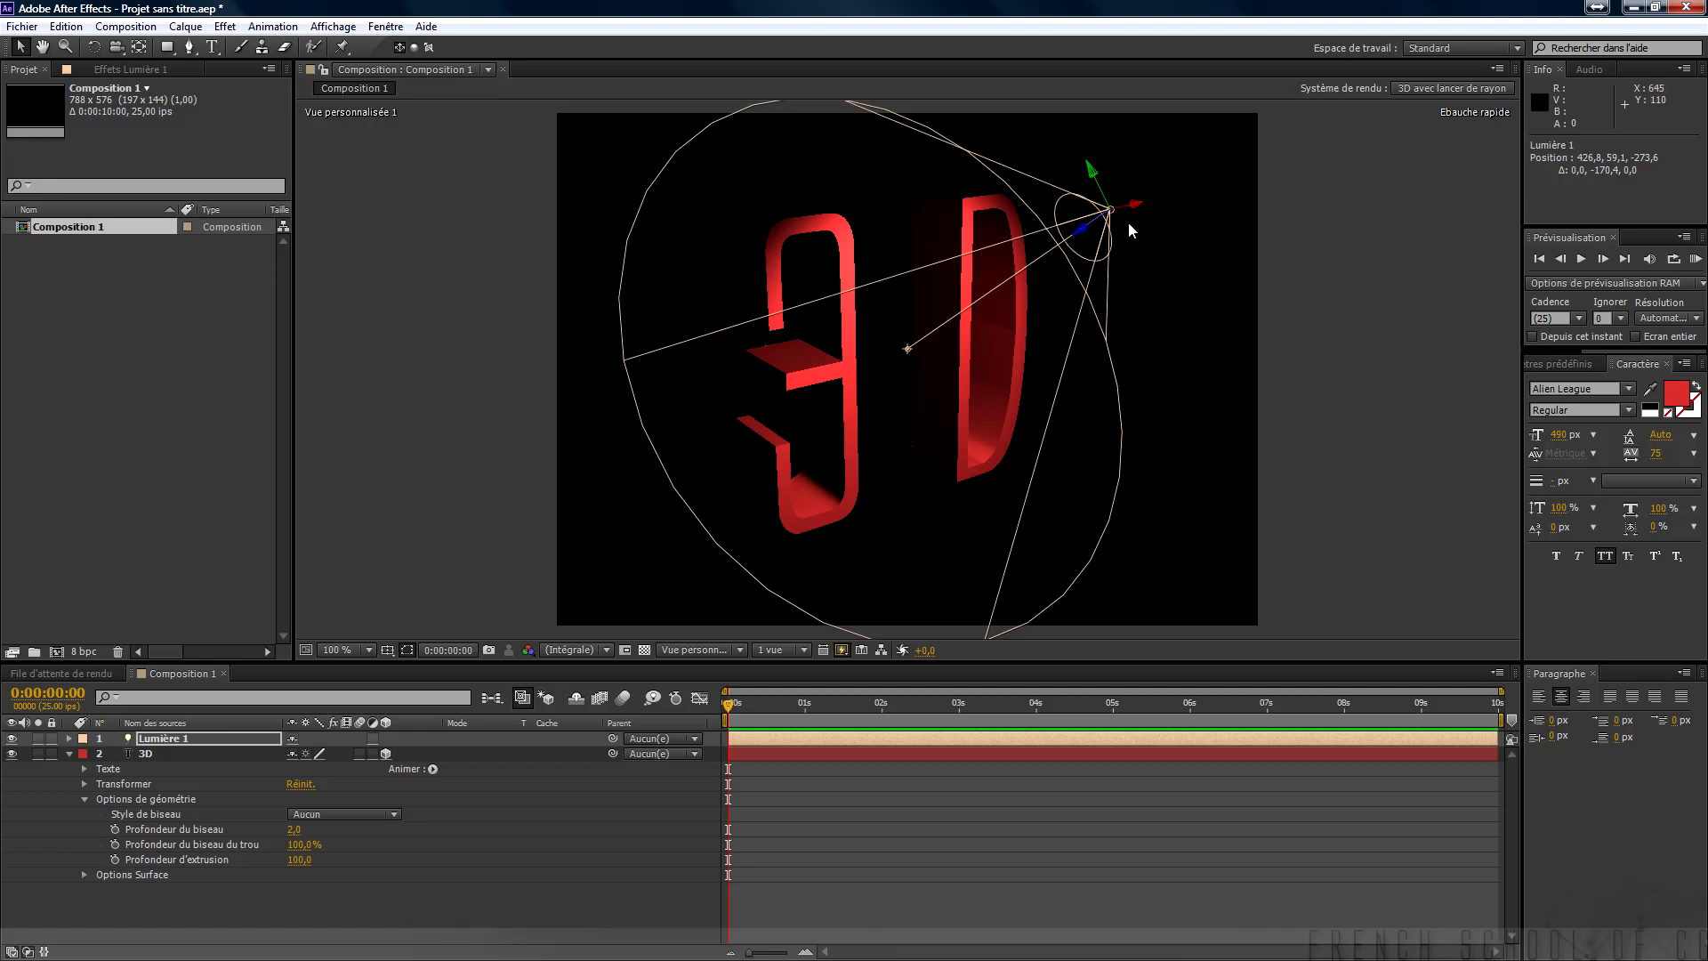
key(c)
drag(1085, 354, 931, 431)
drag(869, 496, 1057, 420)
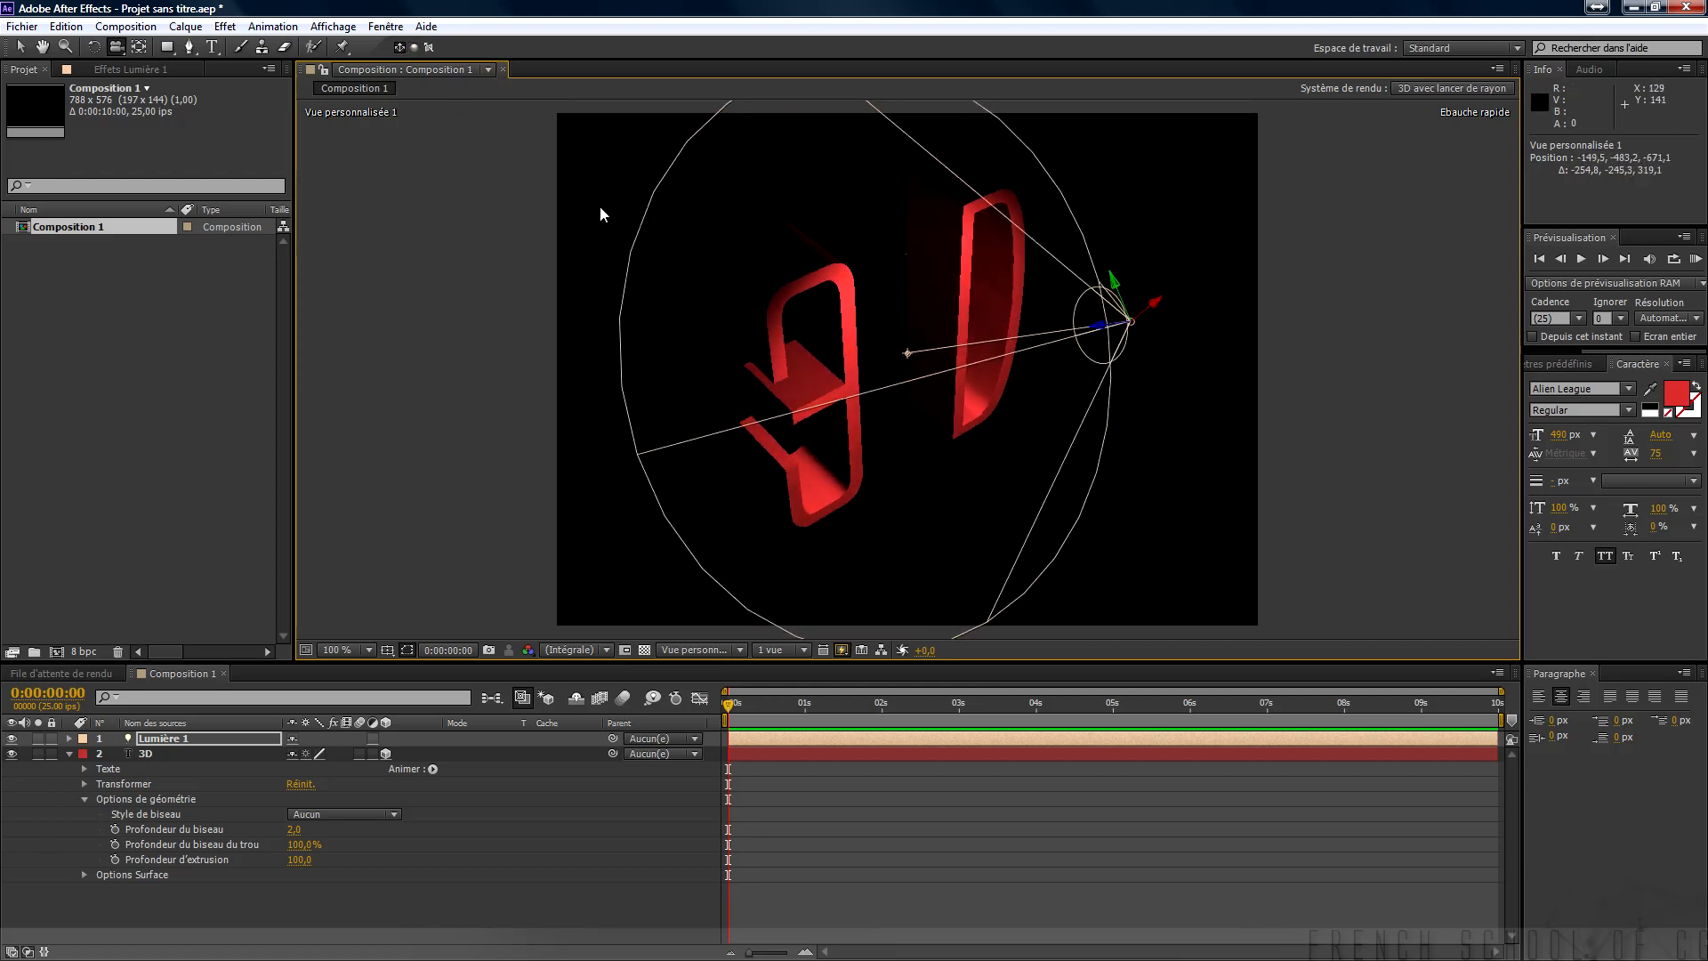
click(415, 50)
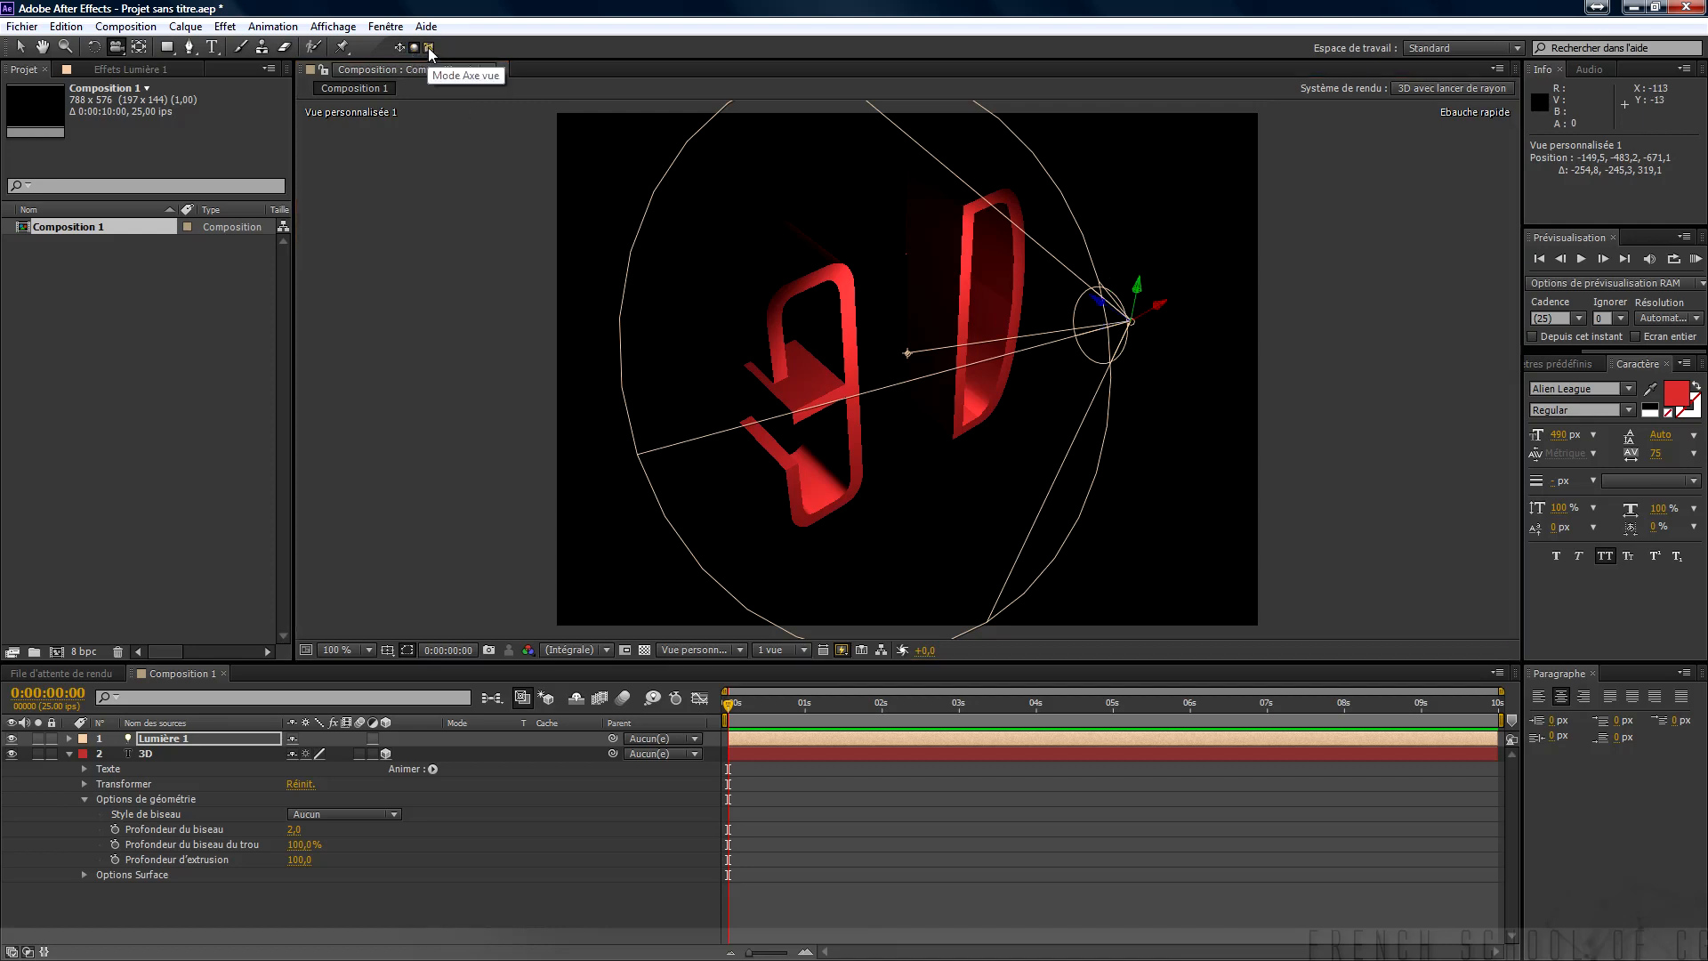
click(429, 47)
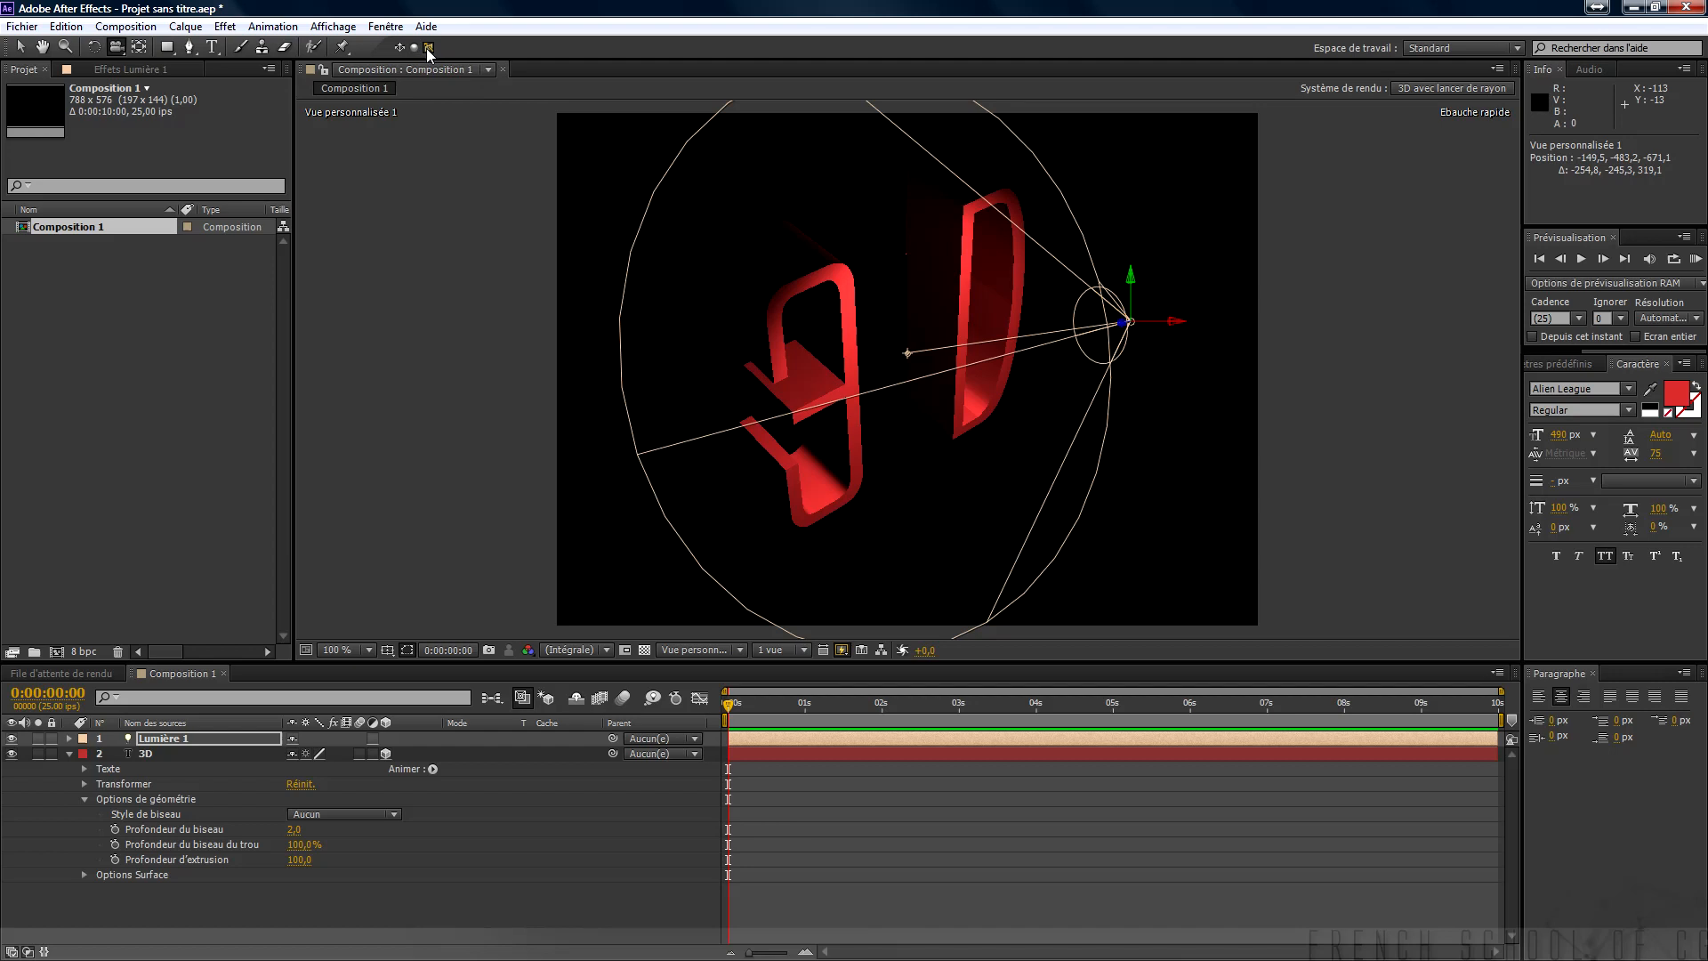
click(414, 48)
Move the light sideways along its X axis to an X position of about 514.
drag(1050, 494, 947, 466)
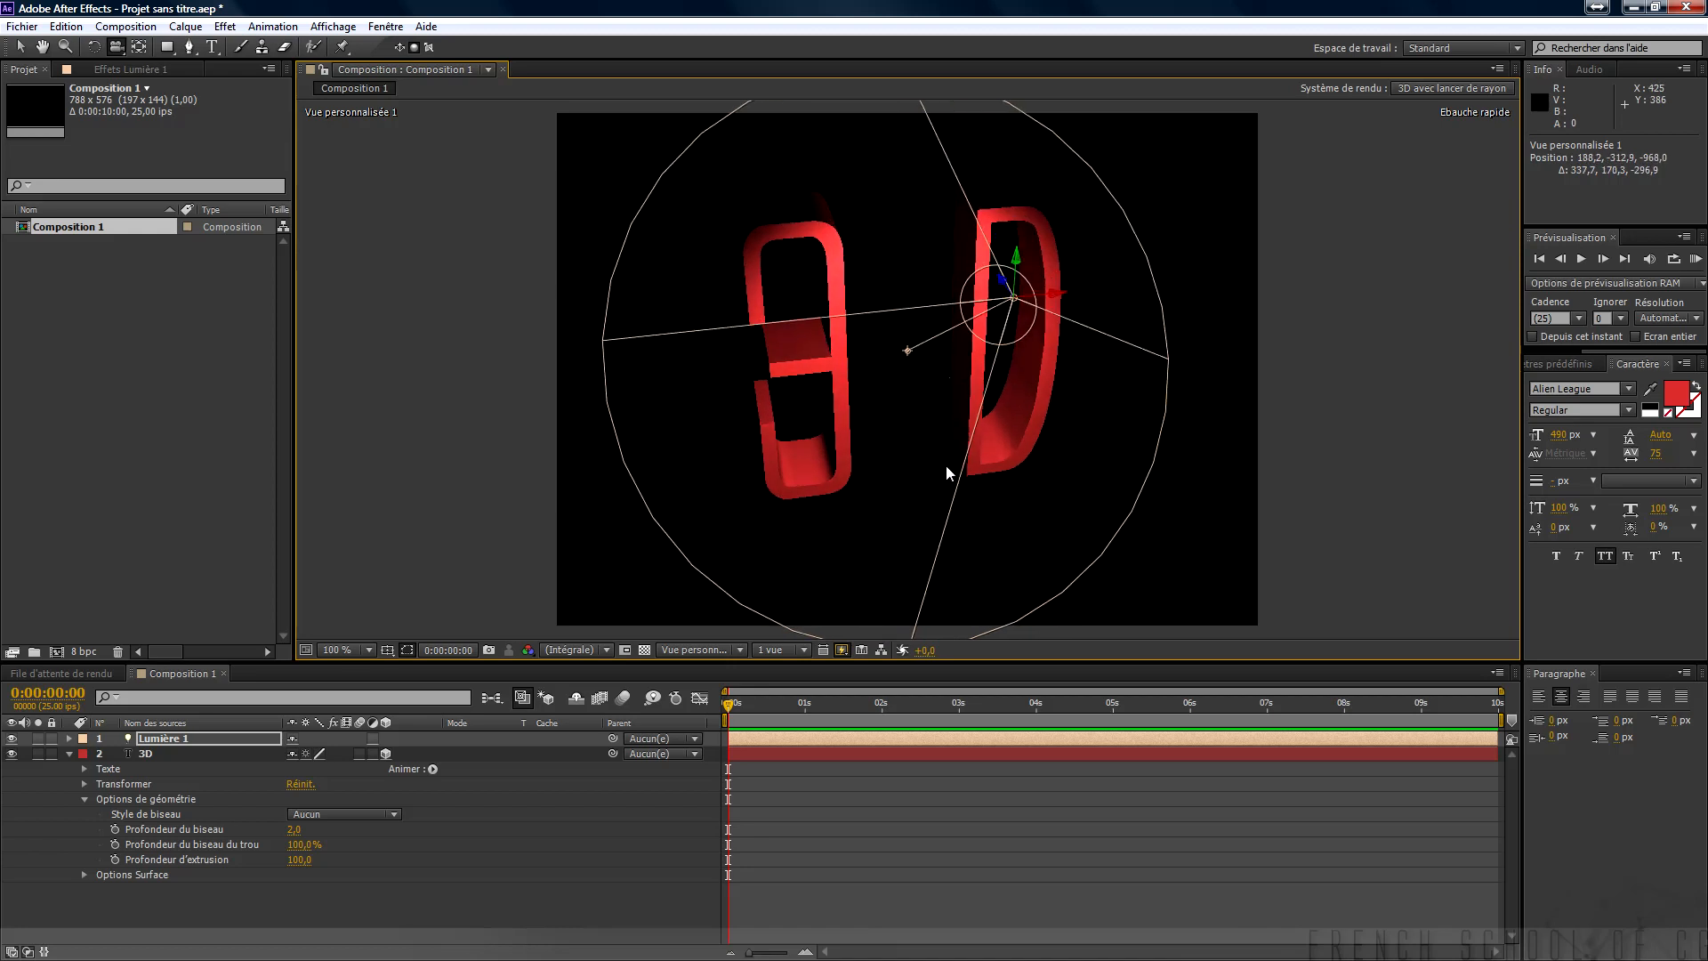
key(v)
drag(1053, 291, 1129, 296)
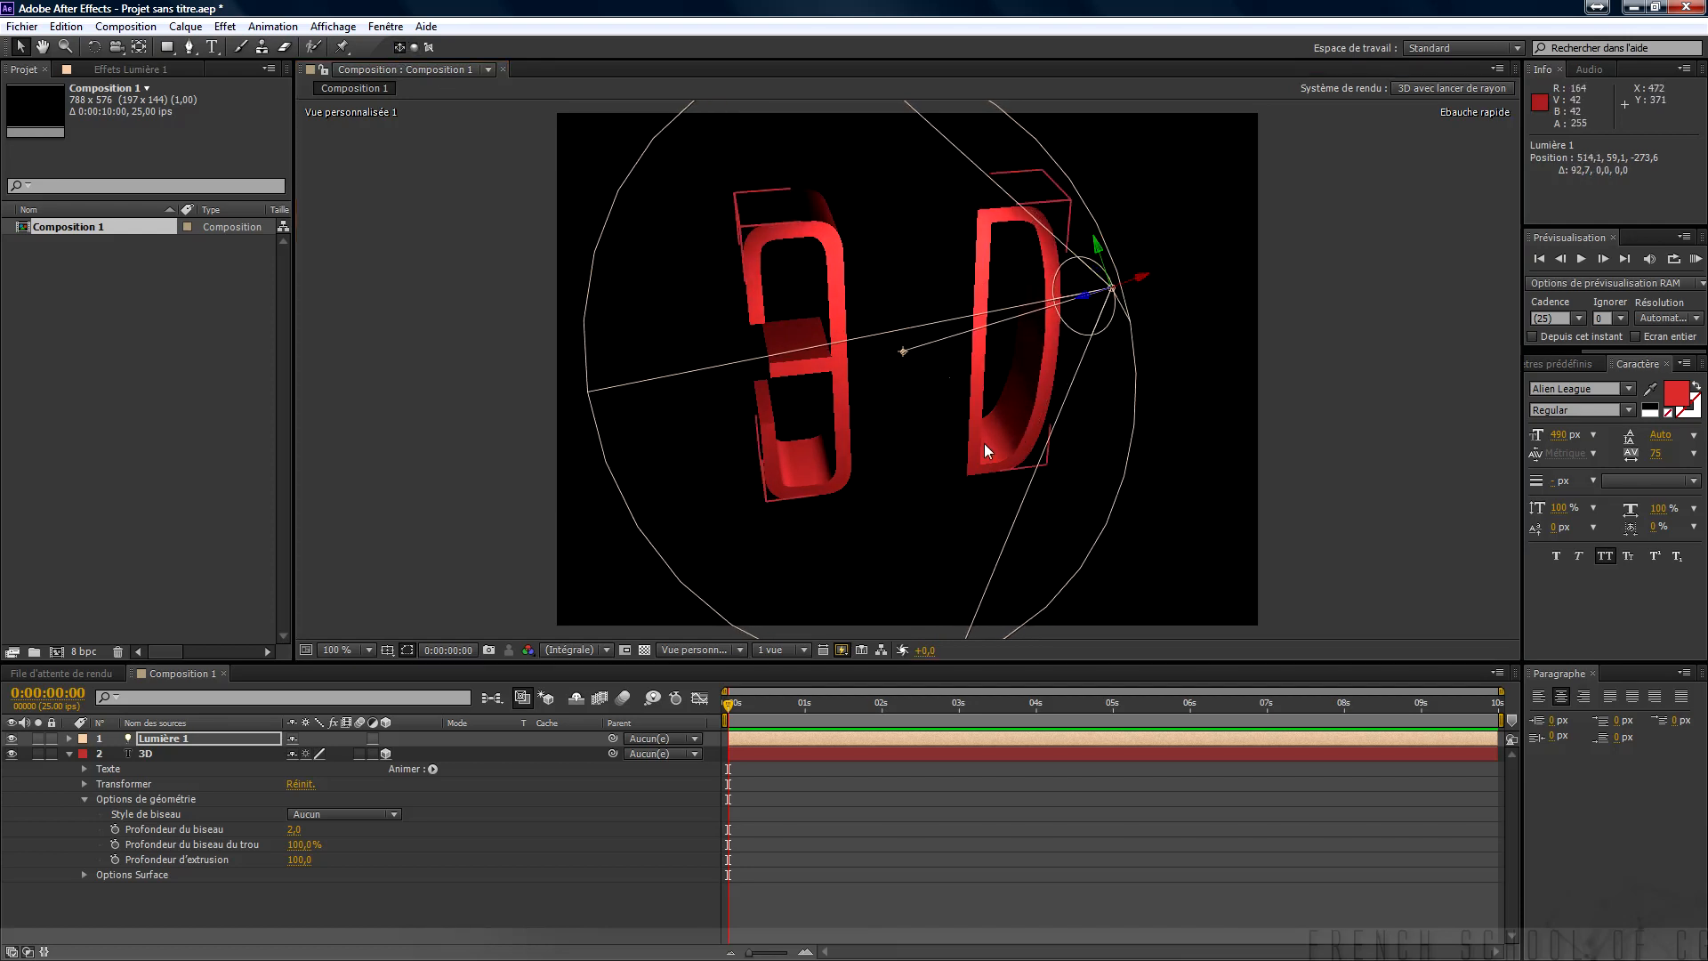
Pull the light away from the text along its Z axis to about 585, -56, -428, leaving its point of interest in place.
key(c)
drag(905, 441, 1166, 387)
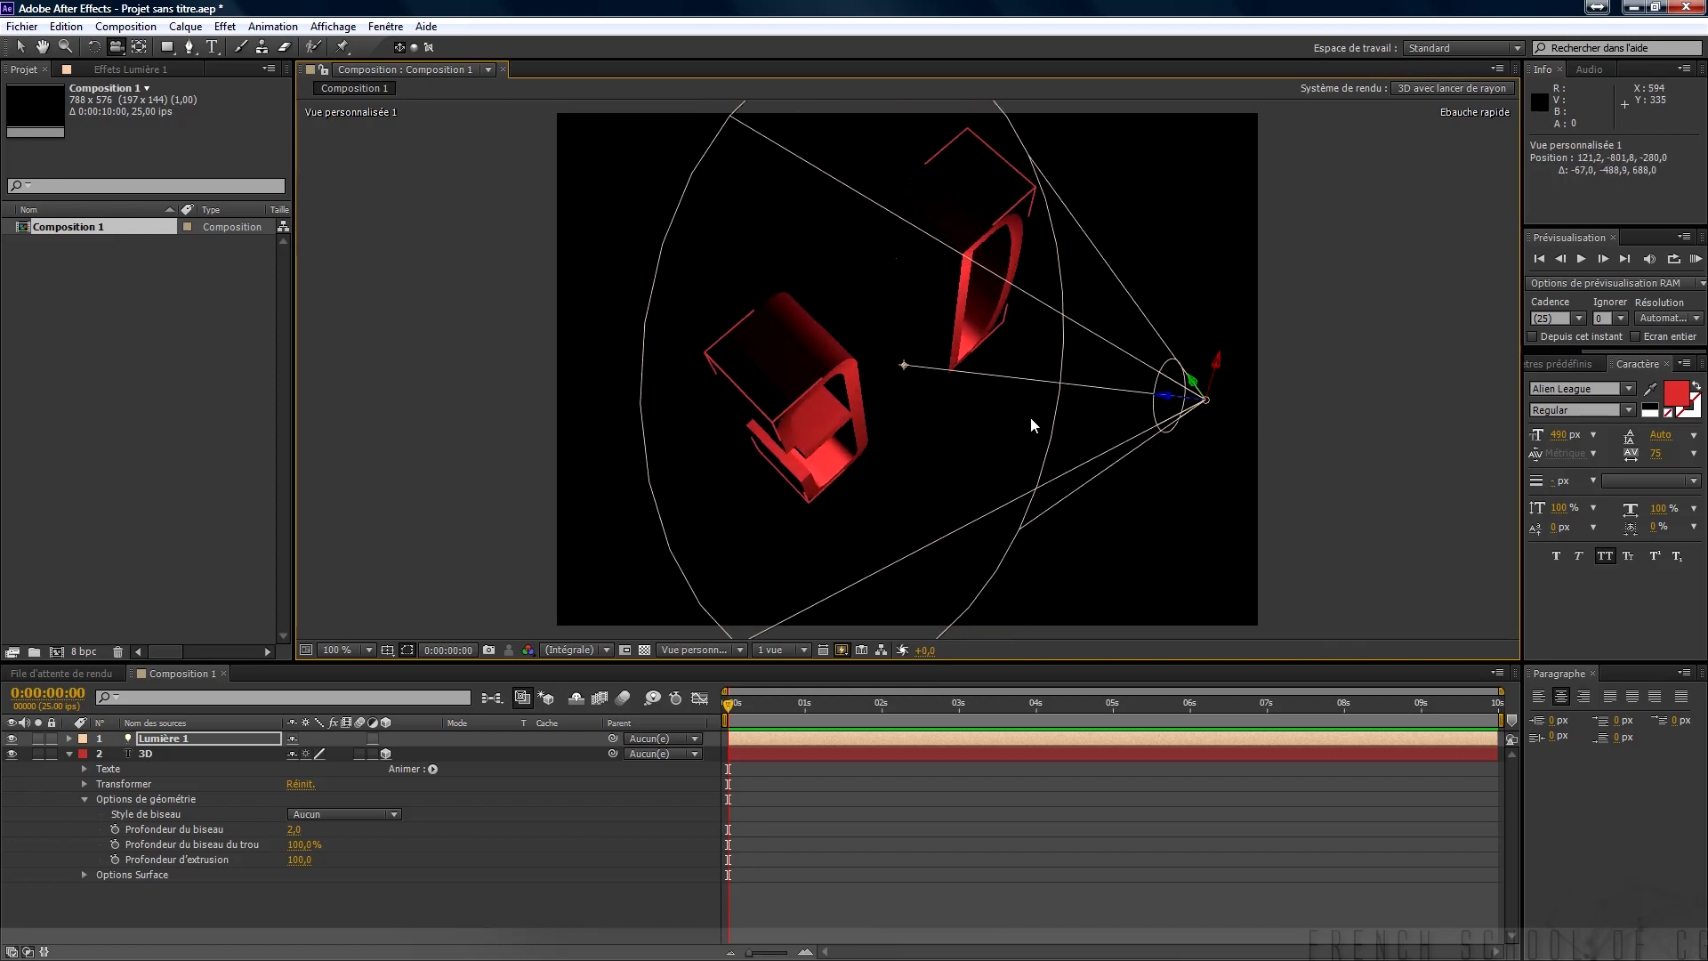
key(v)
drag(1167, 395, 1301, 418)
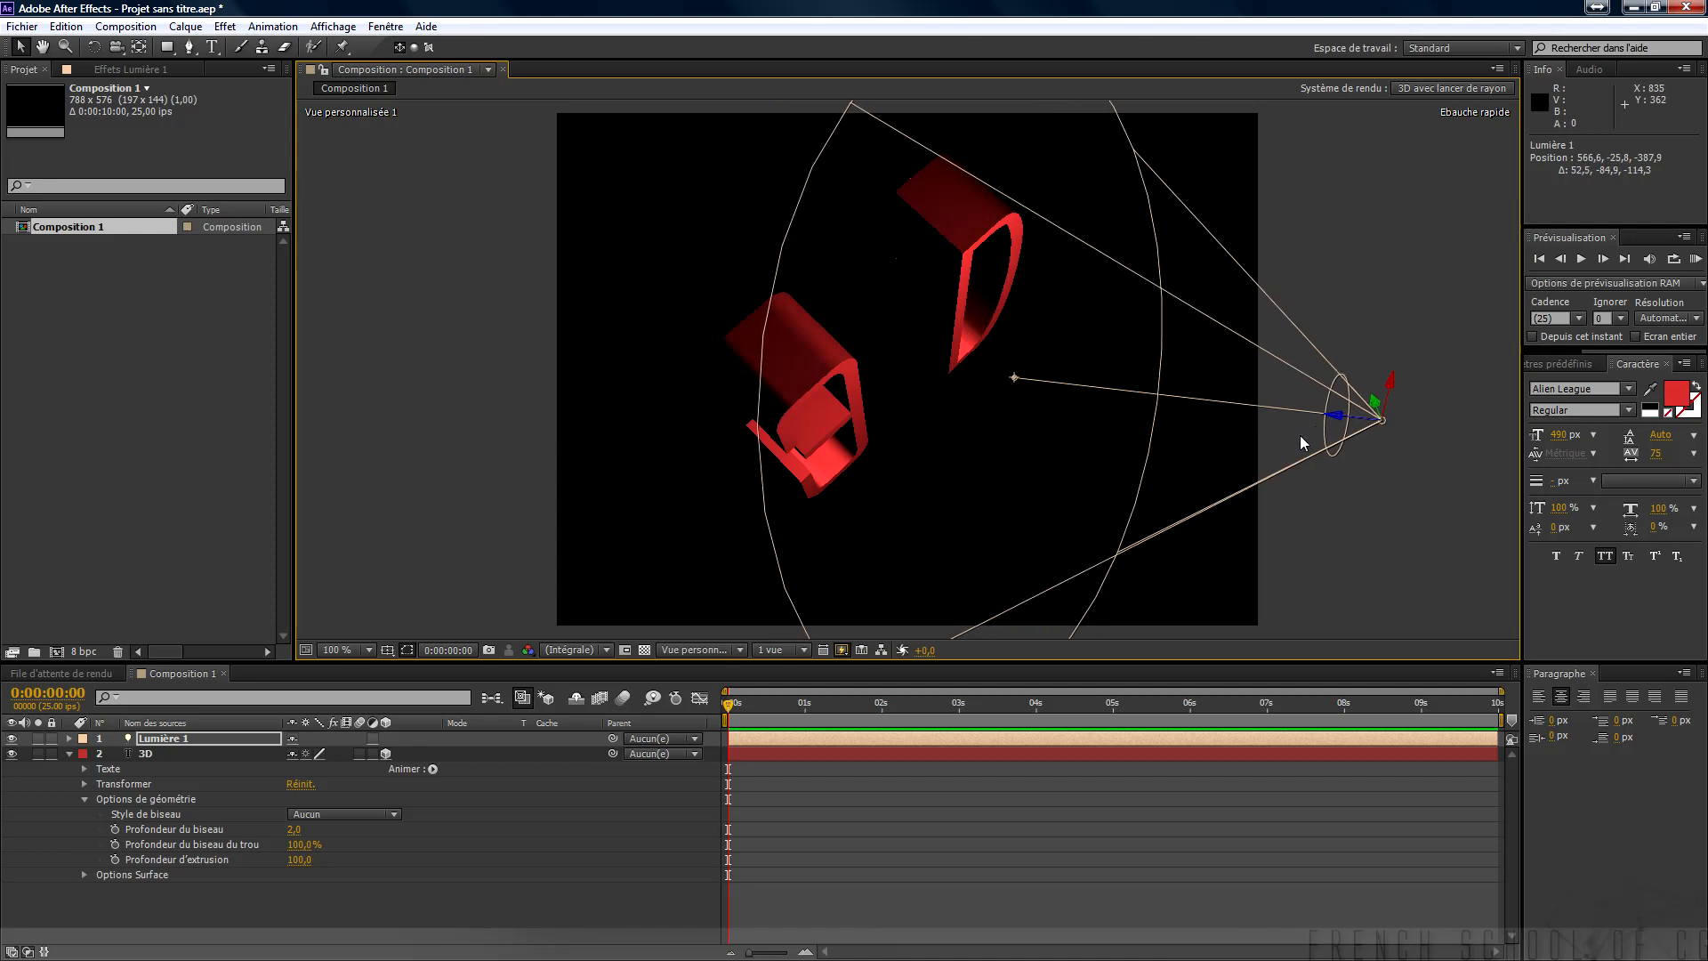
key(ctrl+z)
drag(1174, 400, 1265, 460)
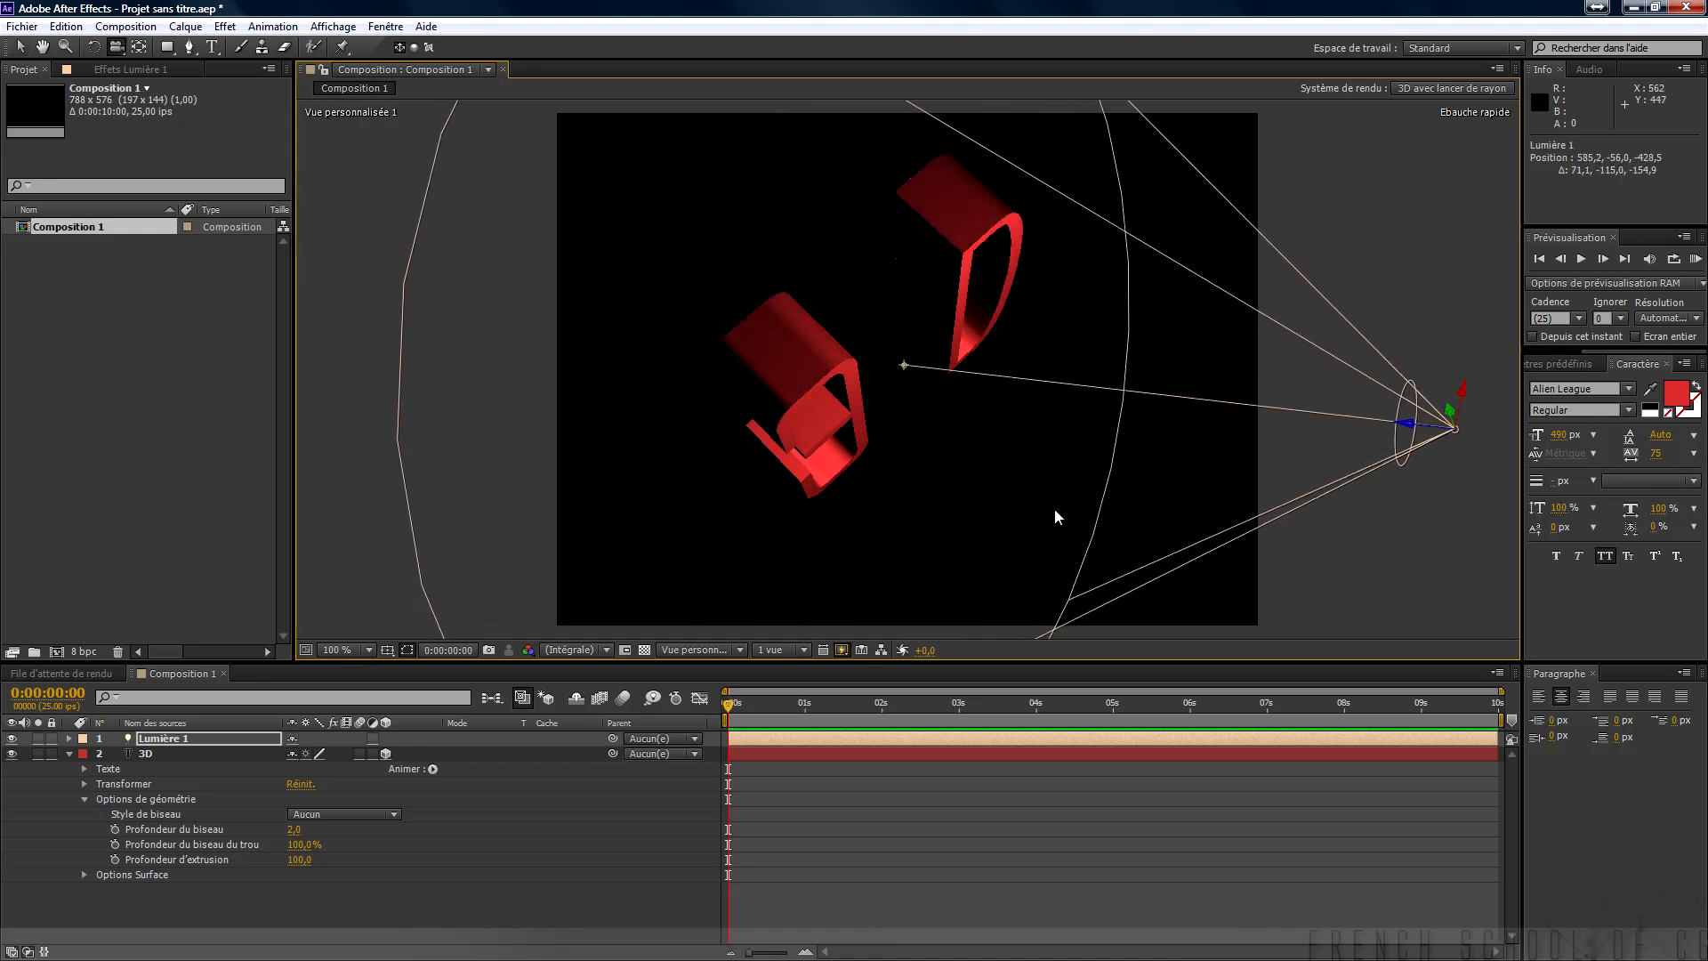
Set the text layer's Profondeur d'extrusion to 106 and check the lit extrusion from several angles.
drag(1035, 512, 1008, 545)
mouse_move(964, 487)
mouse_down()
mouse_move(957, 522)
mouse_move(829, 511)
mouse_move(861, 493)
mouse_move(856, 520)
mouse_move(829, 511)
mouse_move(1023, 539)
mouse_move(914, 546)
mouse_move(955, 504)
mouse_up()
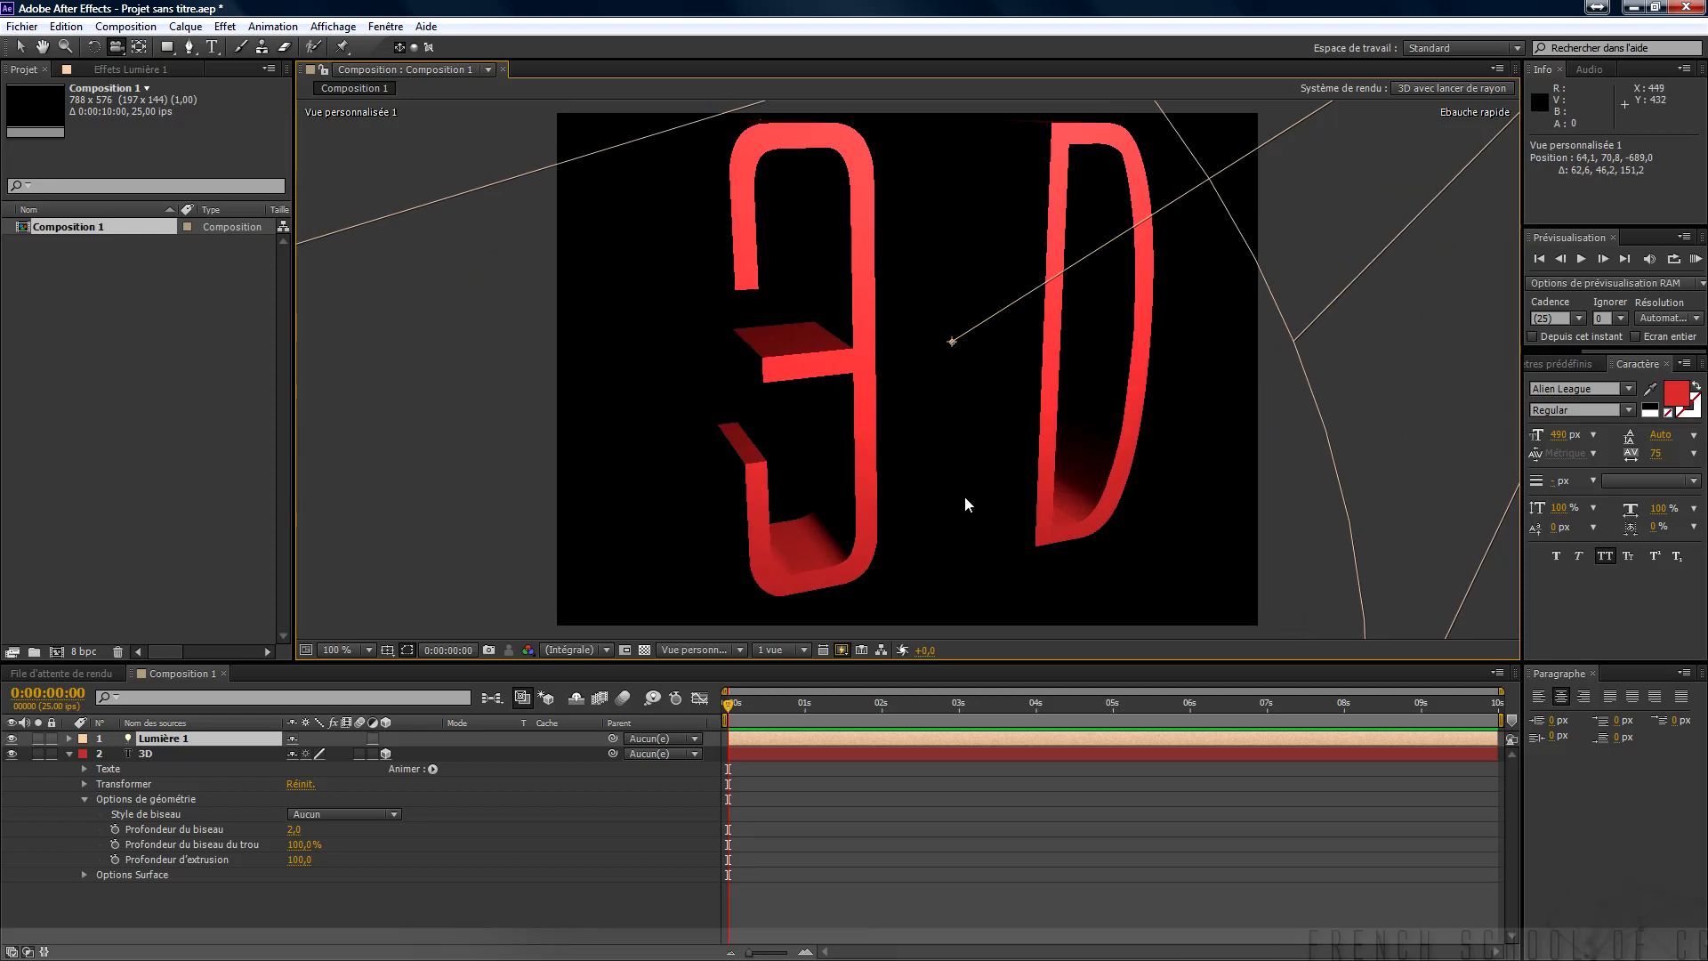
drag(861, 459, 782, 590)
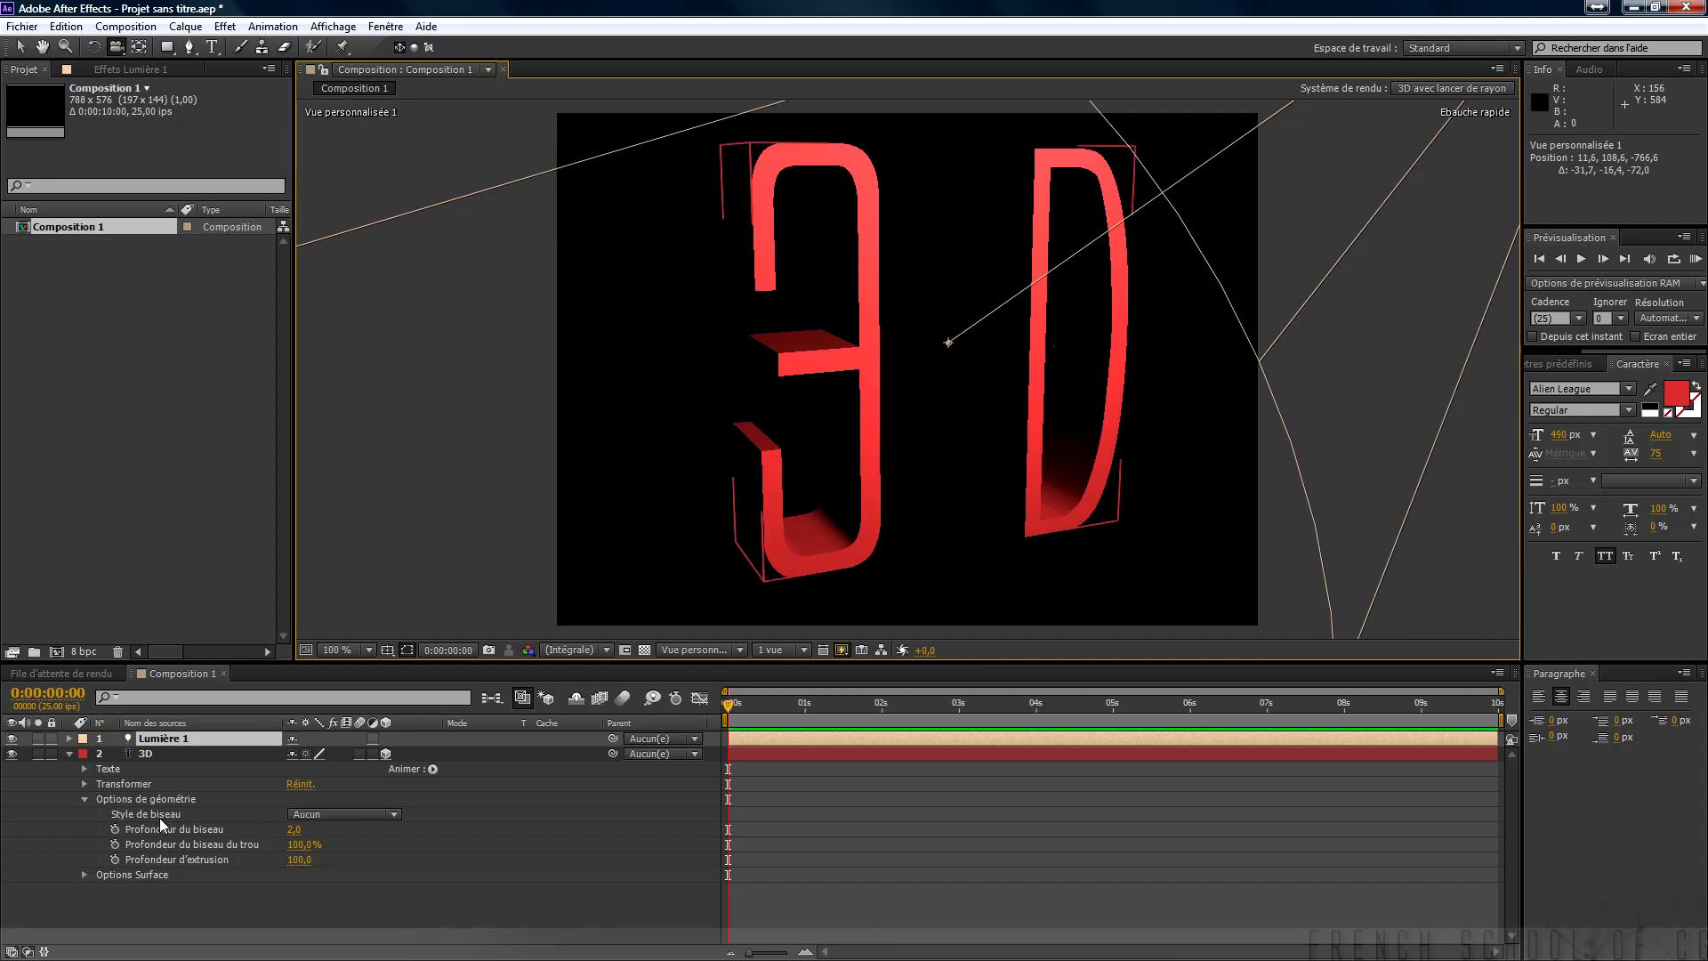
mouse_move(303, 859)
mouse_down()
mouse_move(343, 859)
mouse_move(290, 867)
mouse_move(339, 863)
mouse_move(311, 868)
mouse_move(325, 879)
mouse_up()
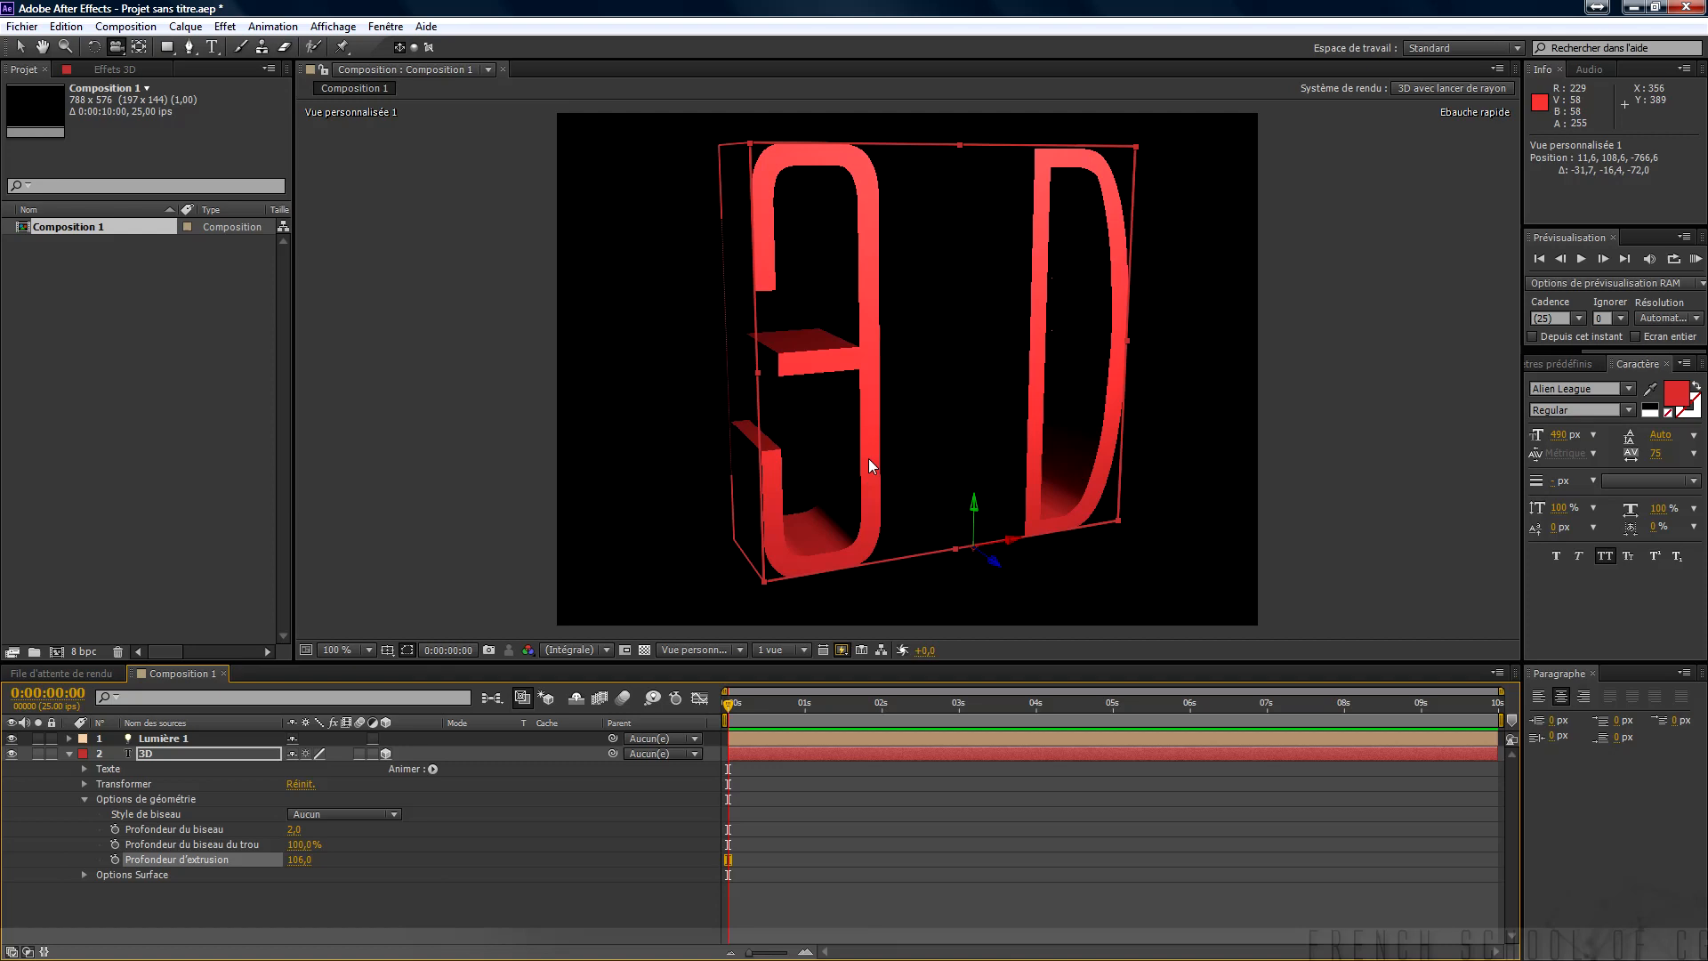
drag(774, 441, 869, 577)
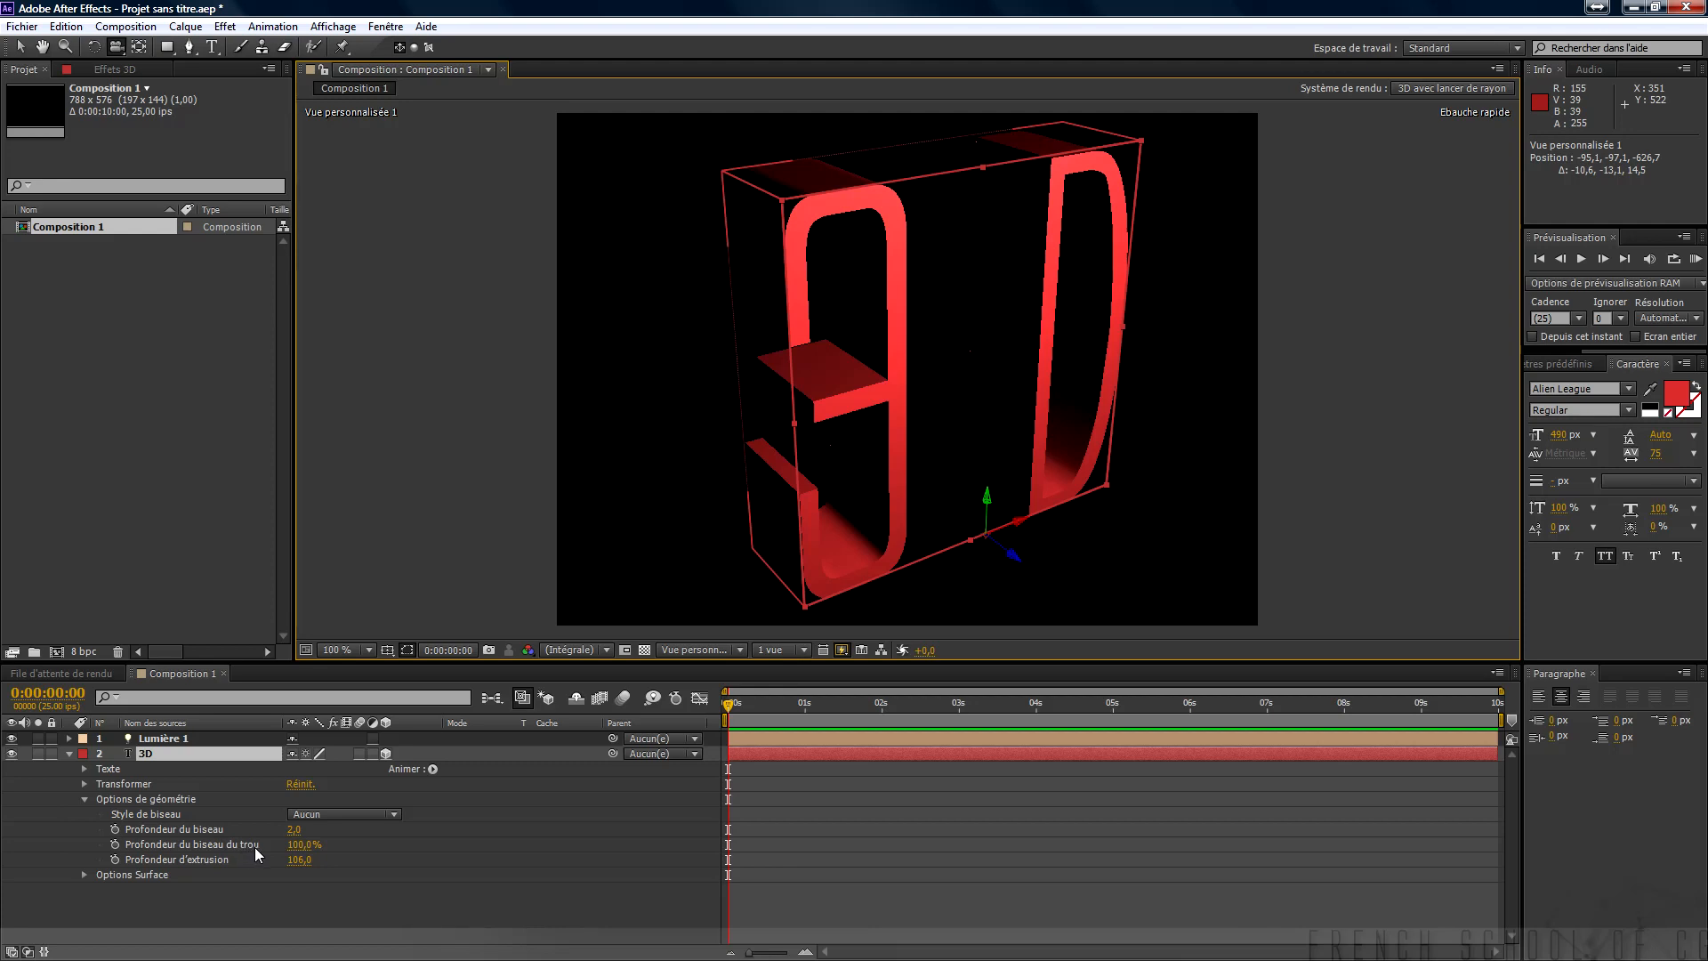
Try the Angulaire bevel style on the 3D text and inspect its edges up close.
click(328, 815)
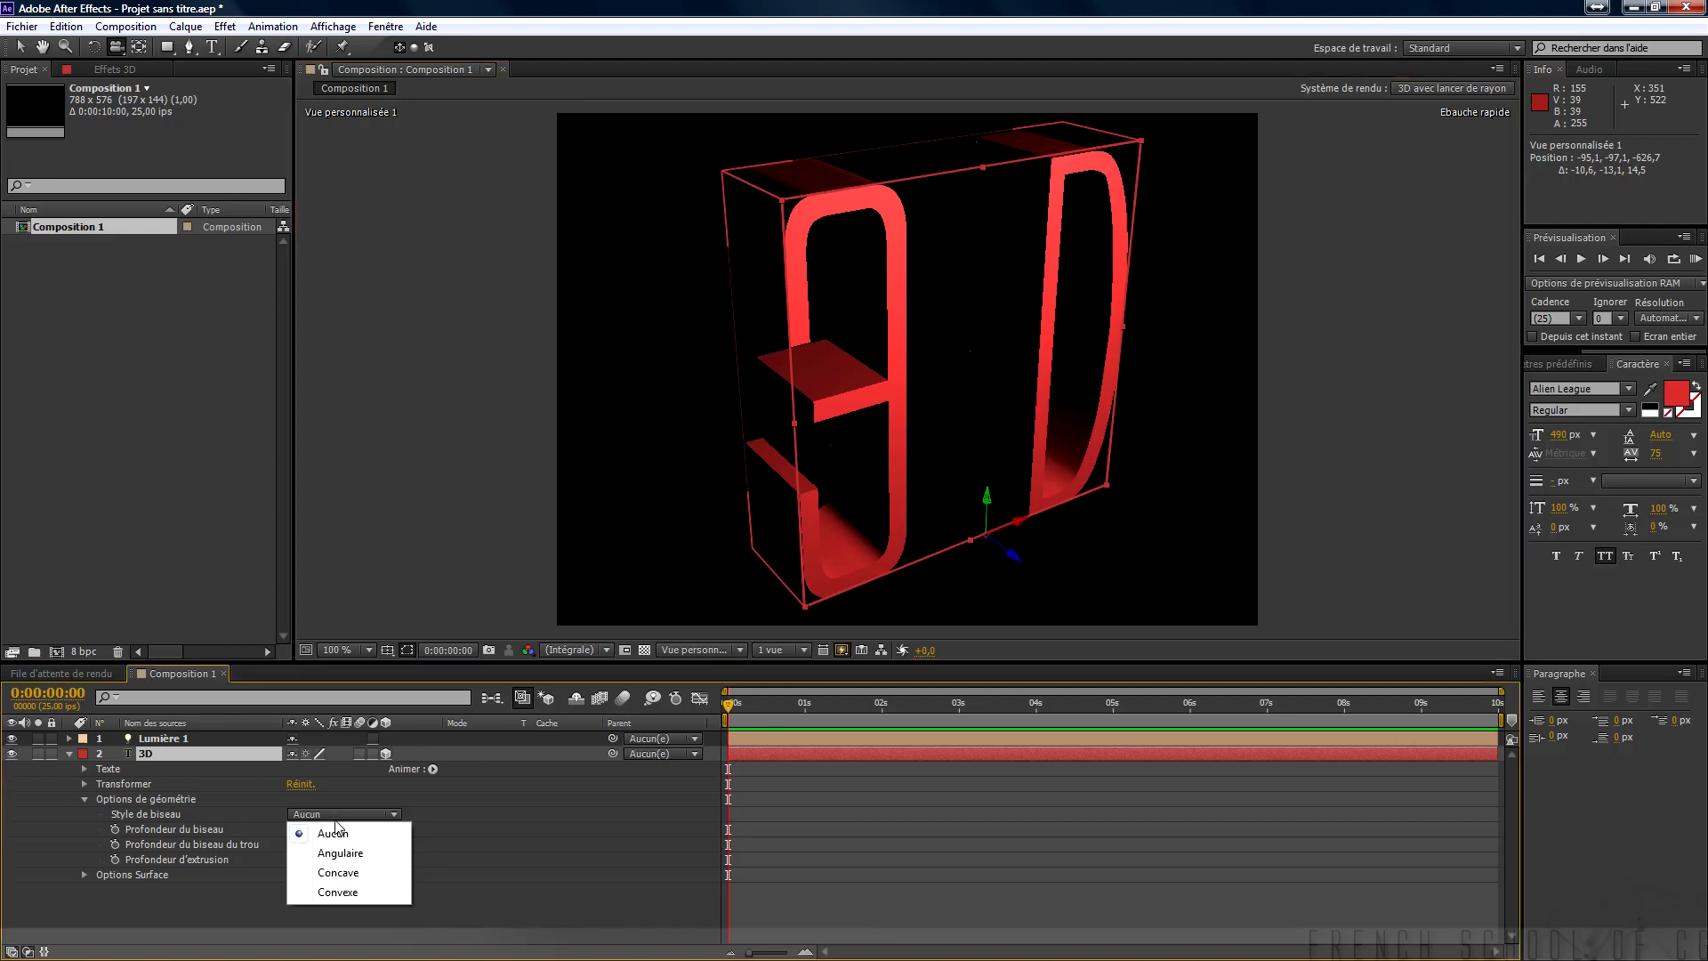
click(365, 854)
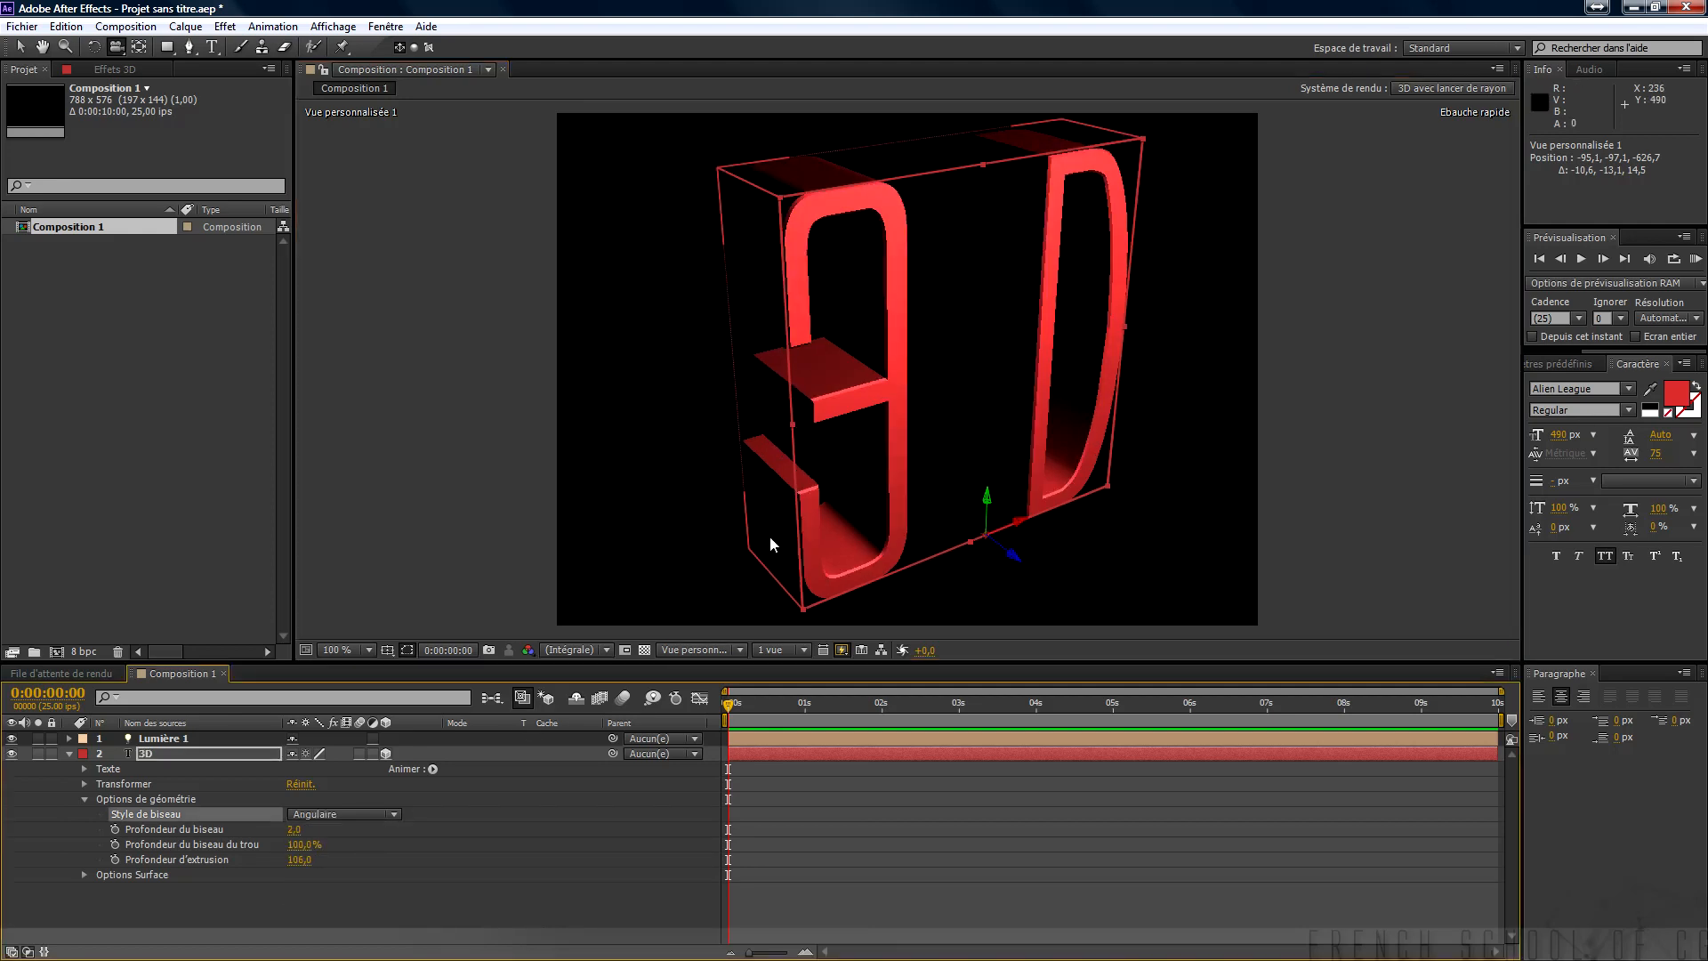
scroll(792, 480, up, 5)
drag(852, 376, 853, 428)
drag(899, 546, 995, 456)
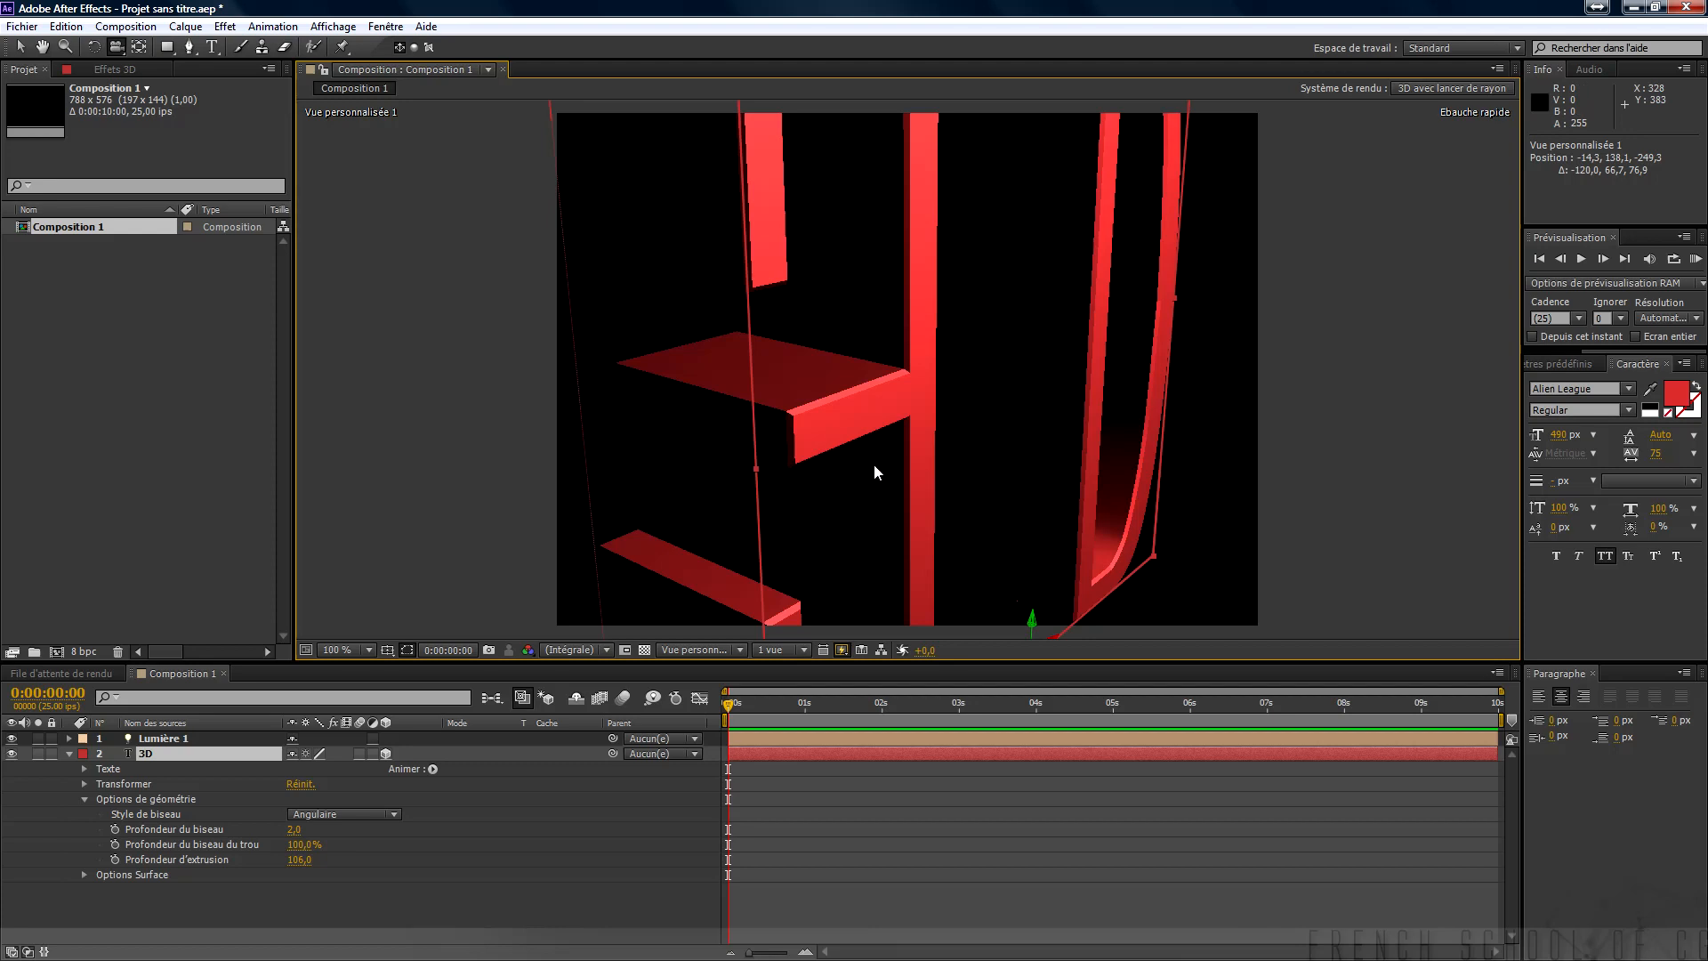
Try the Concave bevel style on the 3D text and inspect the edge profile up close.
click(391, 814)
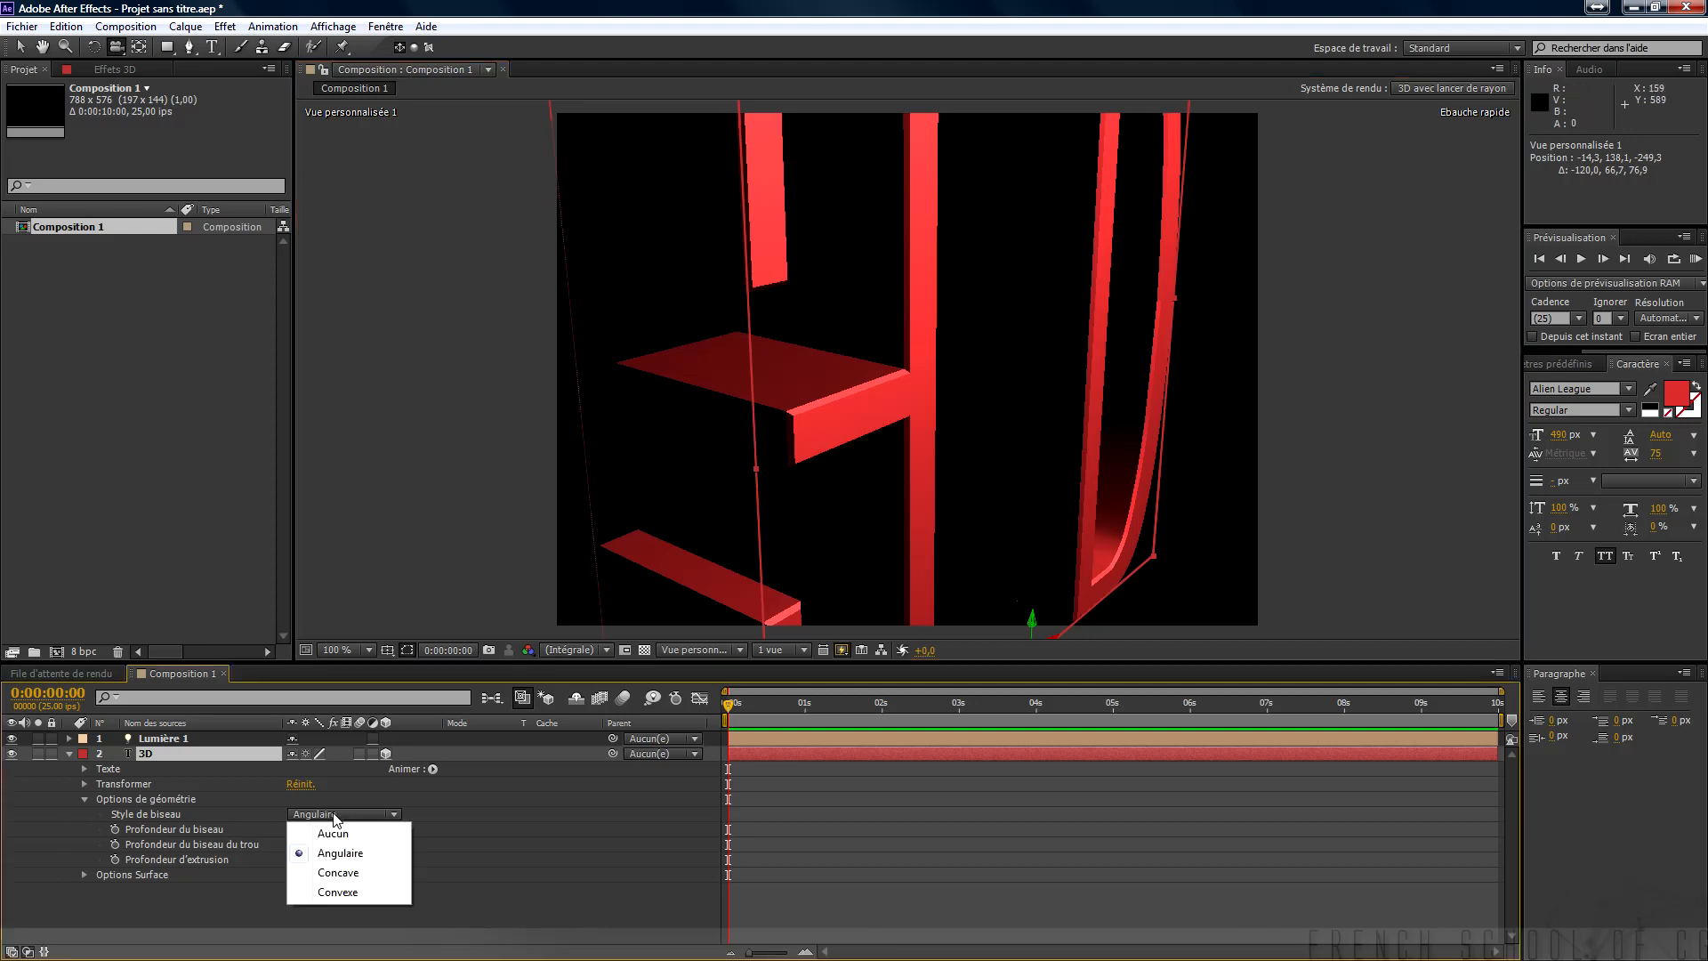
click(365, 870)
drag(825, 553, 850, 392)
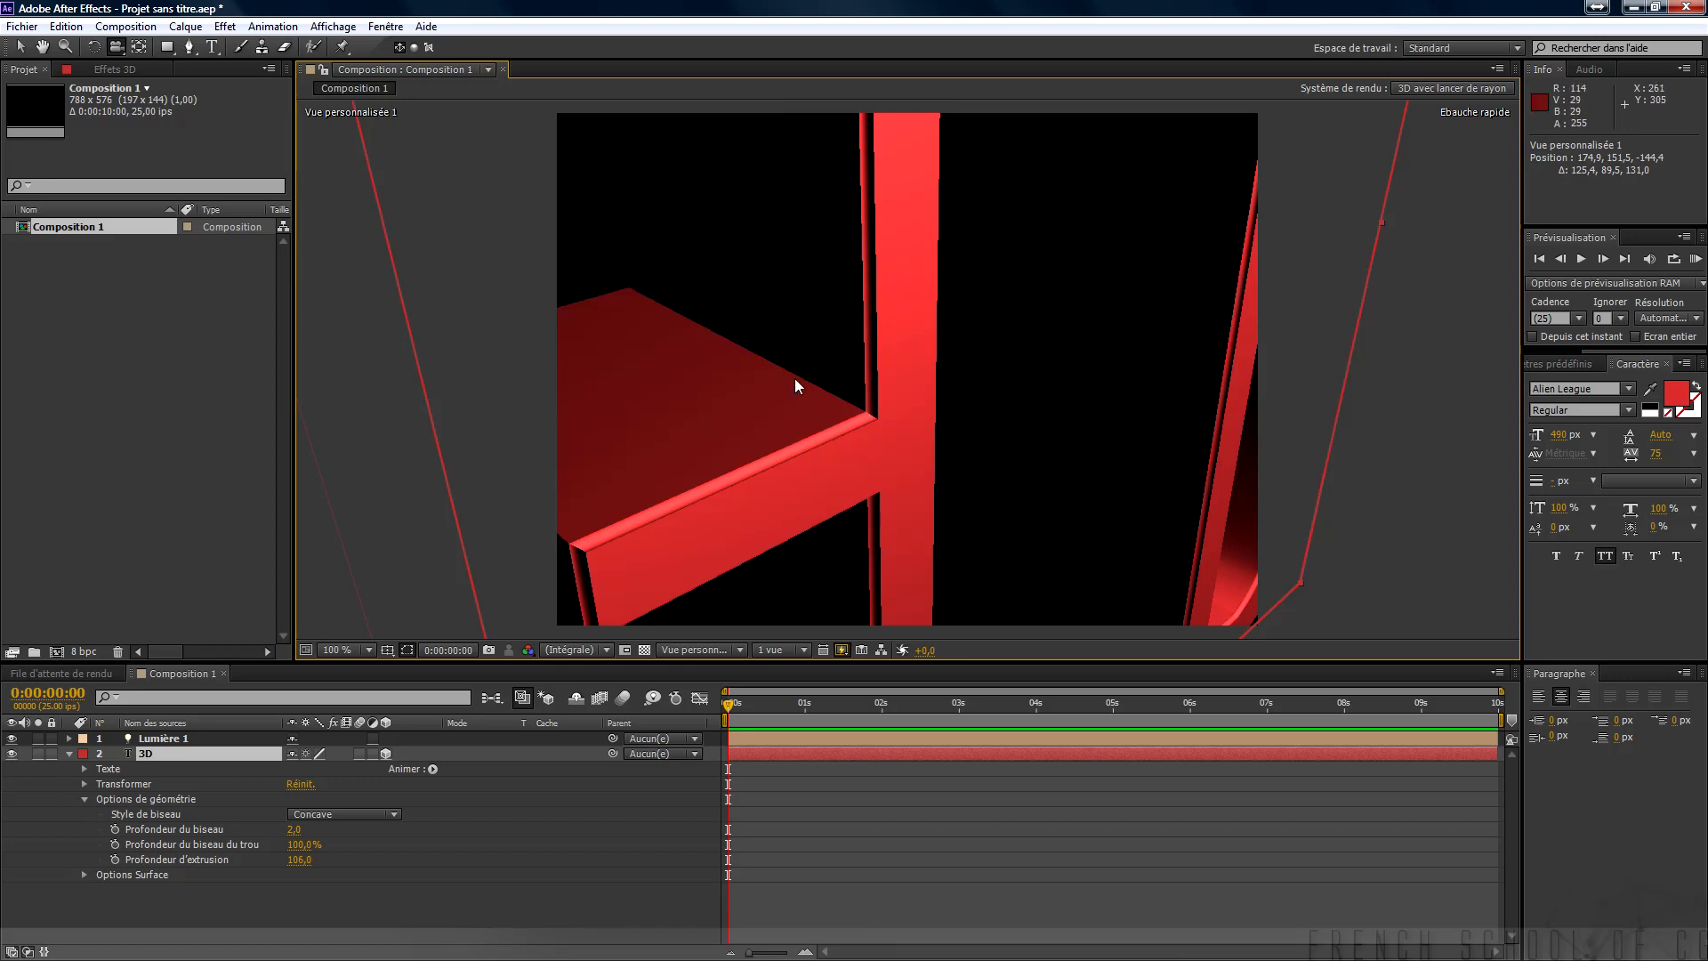
drag(841, 564, 932, 515)
Try the Convexe bevel style on the 3D text and inspect its rounded edges.
click(354, 814)
click(343, 892)
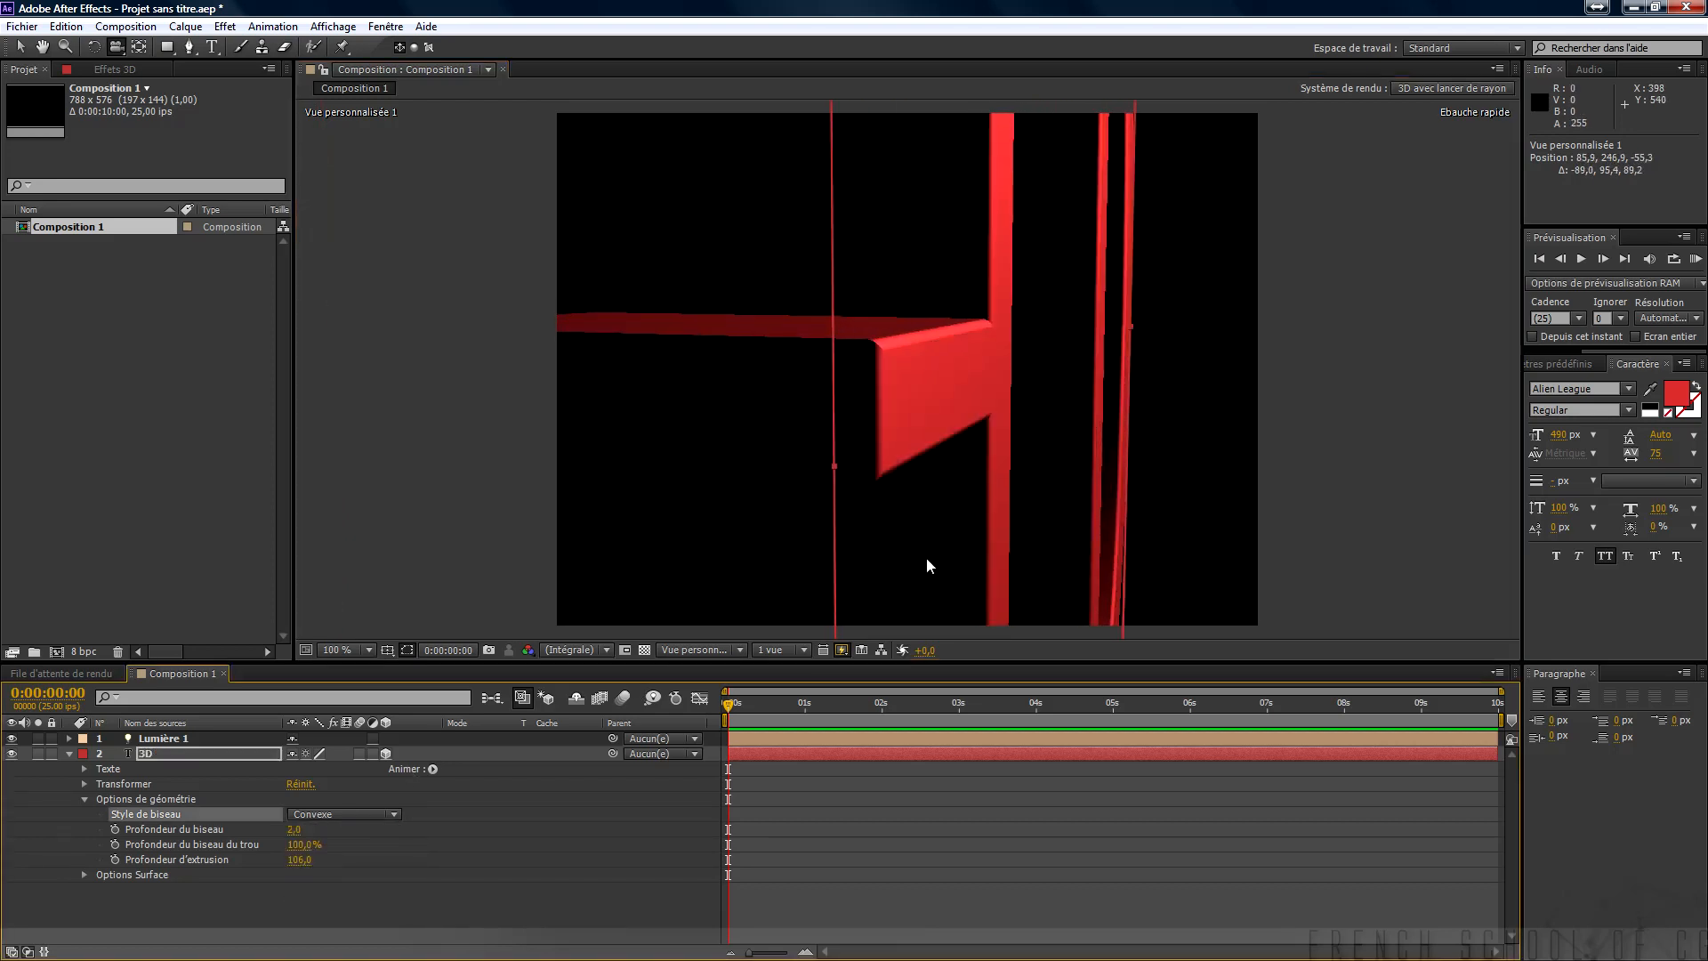
drag(934, 553, 936, 516)
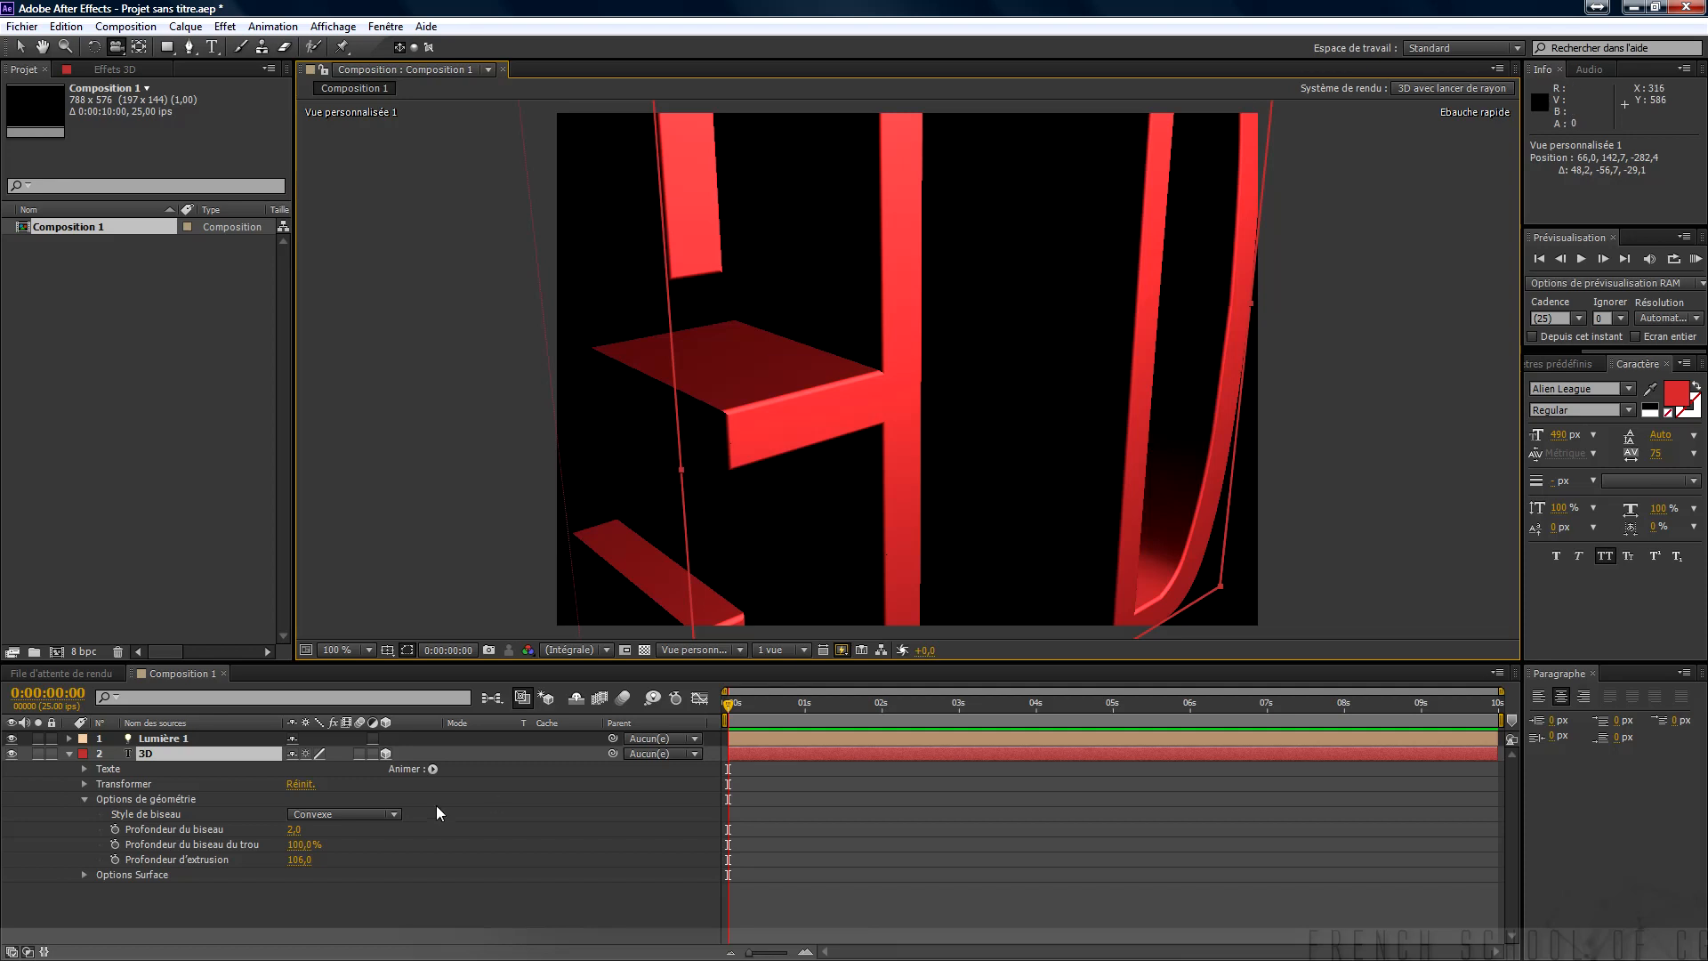
Switch the bevel style through Angulaire to Concave and set the Profondeur du biseau to 7,5, viewing the whole text.
click(371, 814)
click(360, 851)
click(391, 814)
click(369, 870)
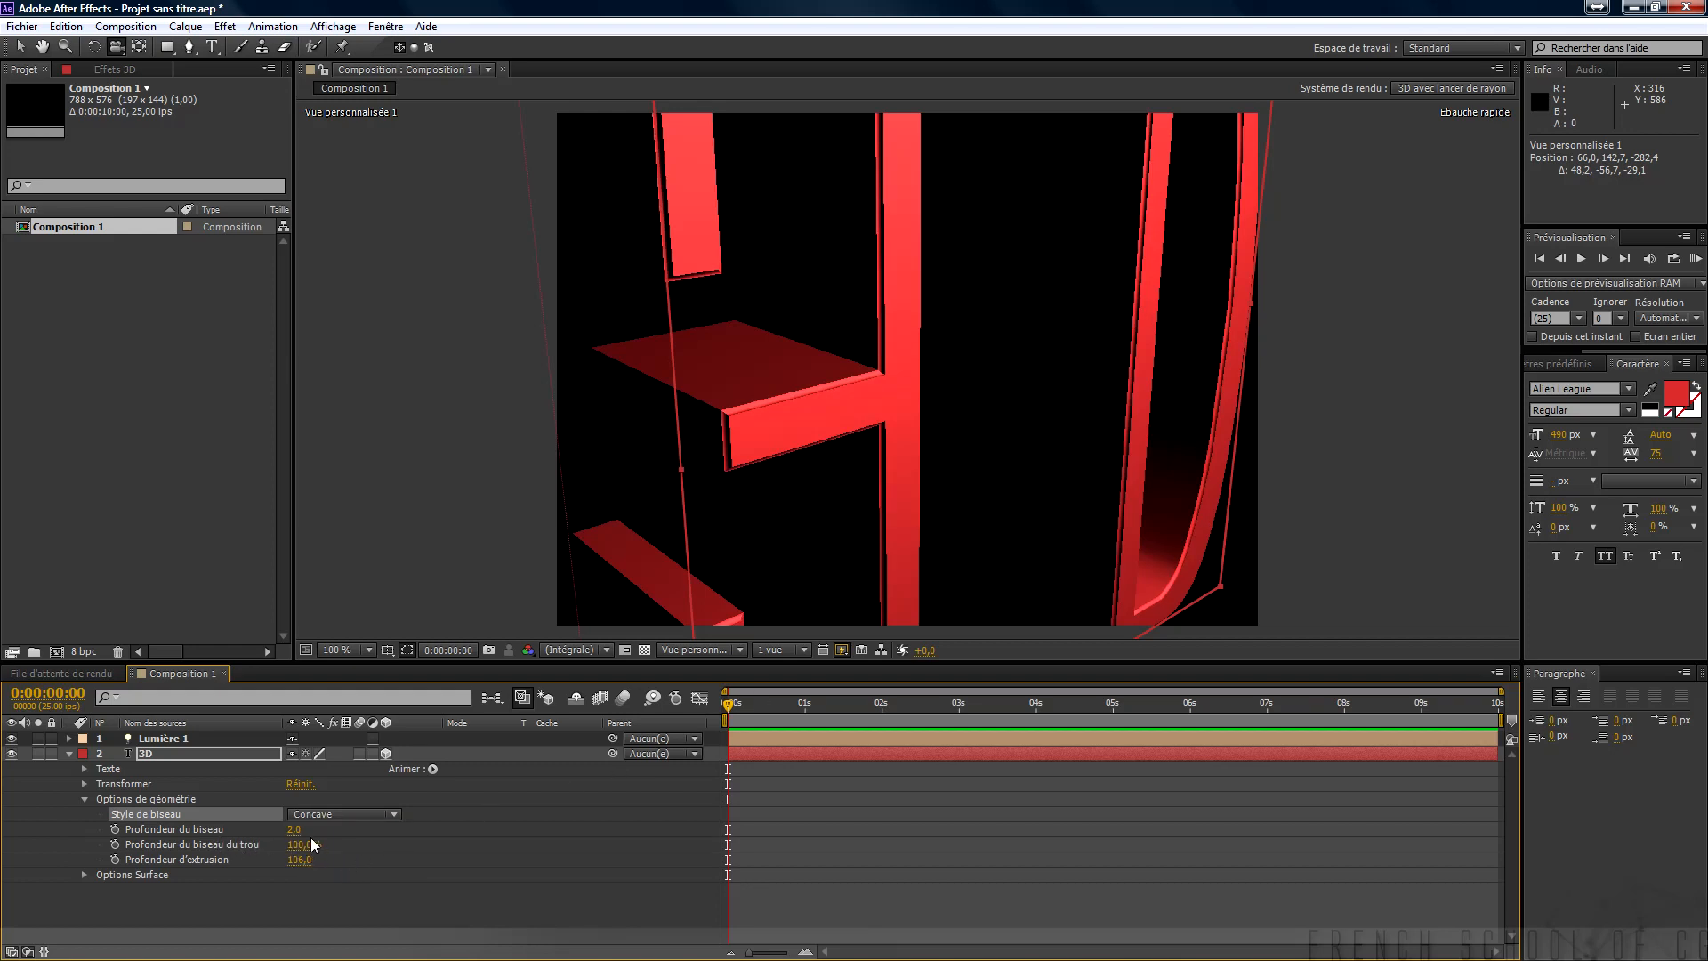
drag(294, 829, 359, 836)
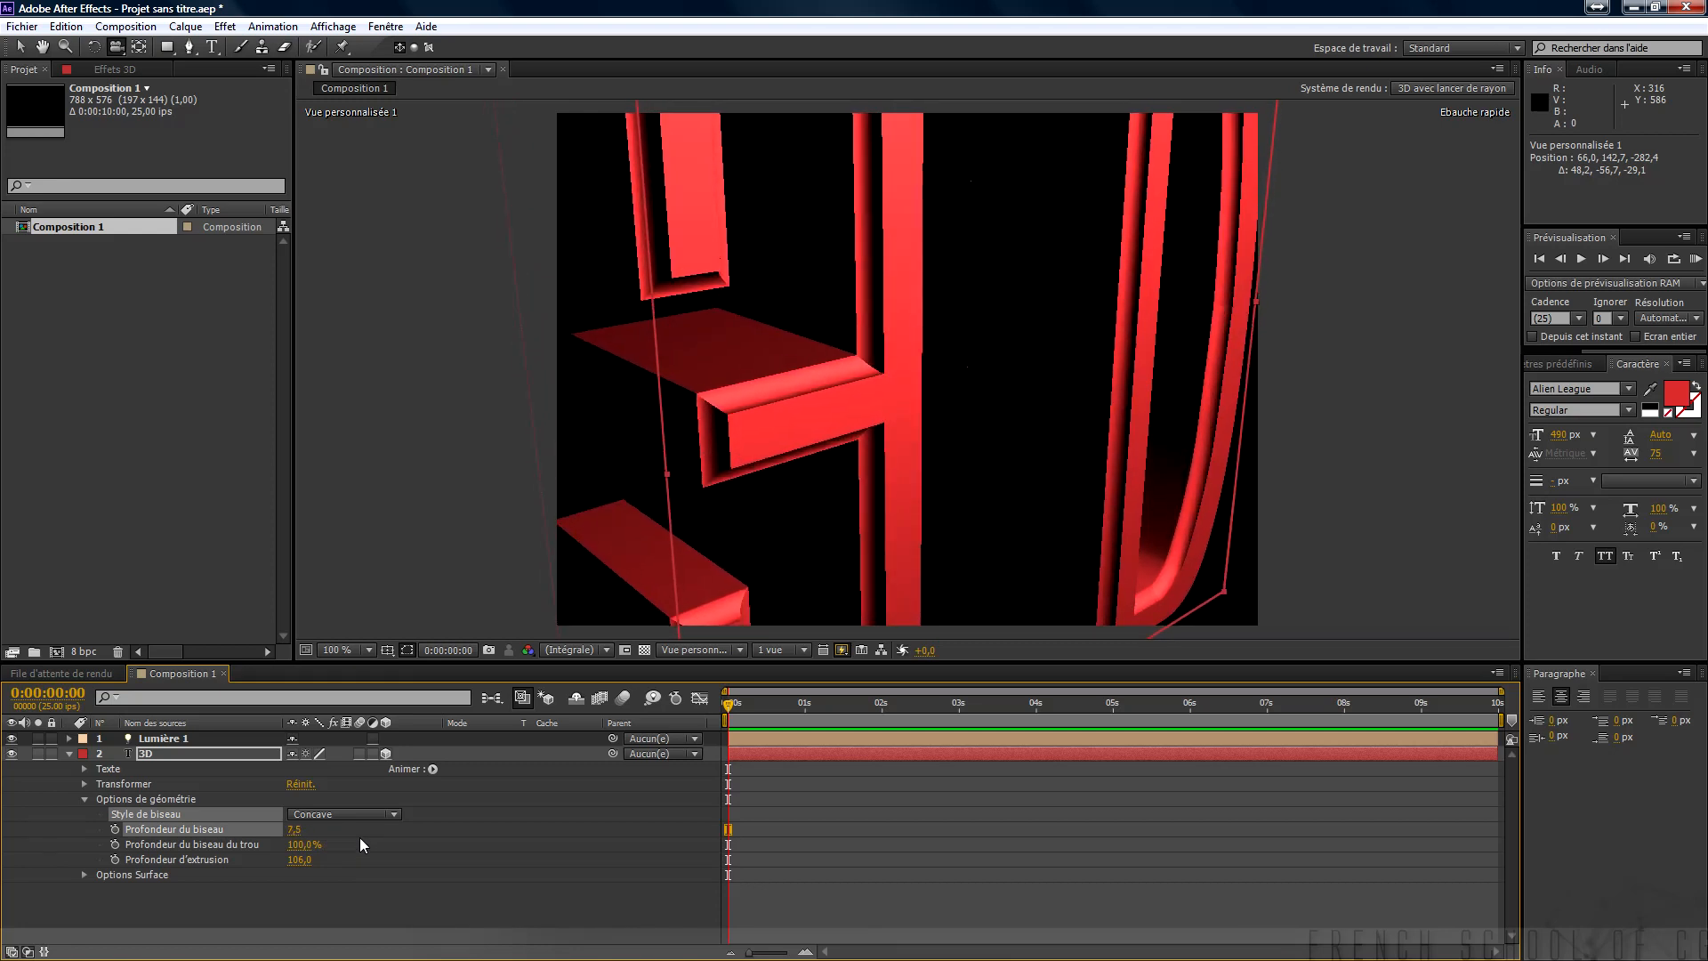
drag(988, 507, 955, 649)
drag(974, 532, 916, 569)
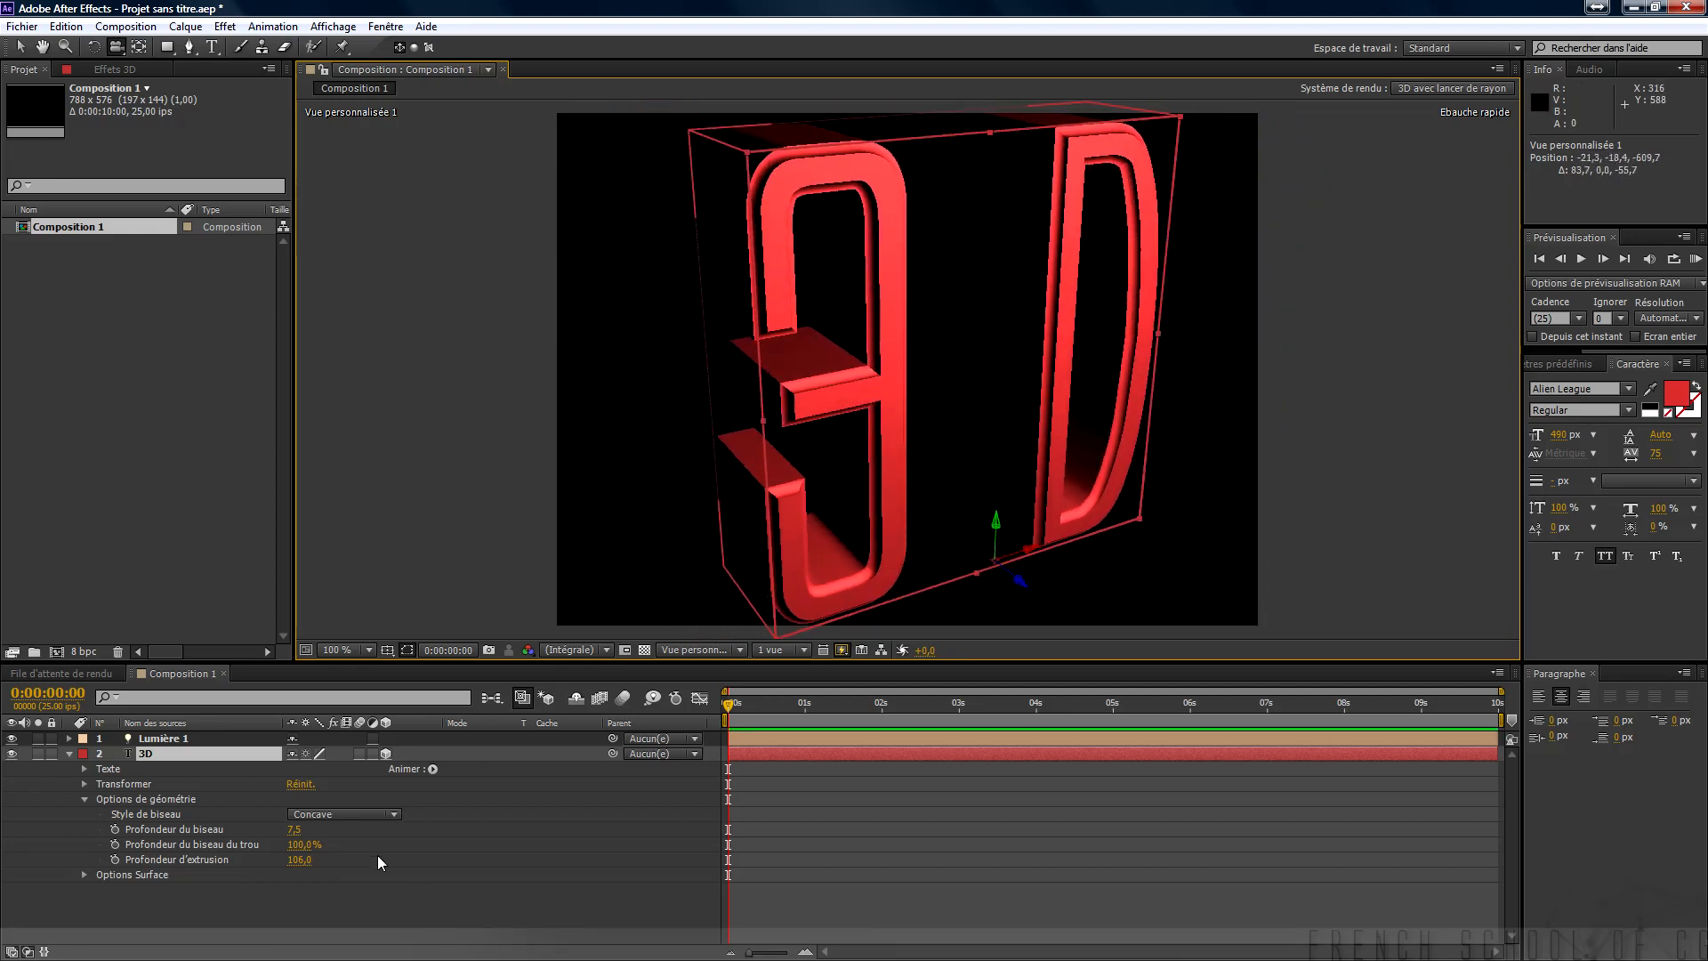
Try different Profondeur du biseau du trou values on the text, including 0 % and 55 %.
drag(299, 845, 171, 840)
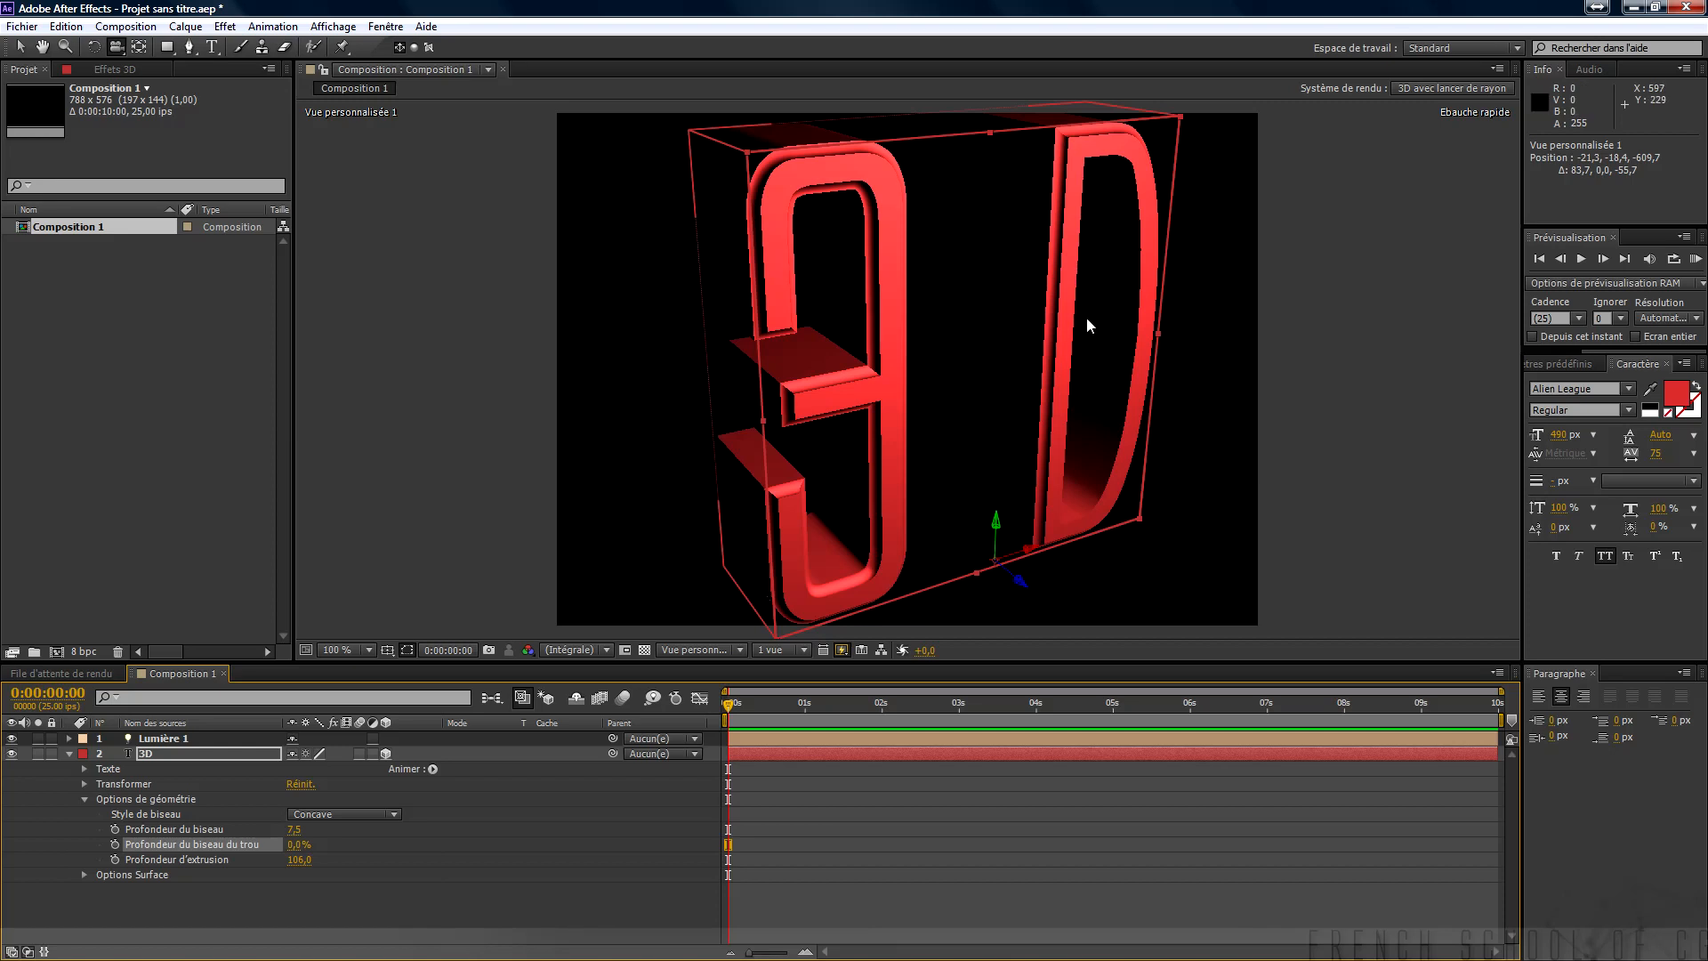
drag(311, 847, 410, 837)
drag(299, 847, 116, 826)
drag(298, 845, 396, 846)
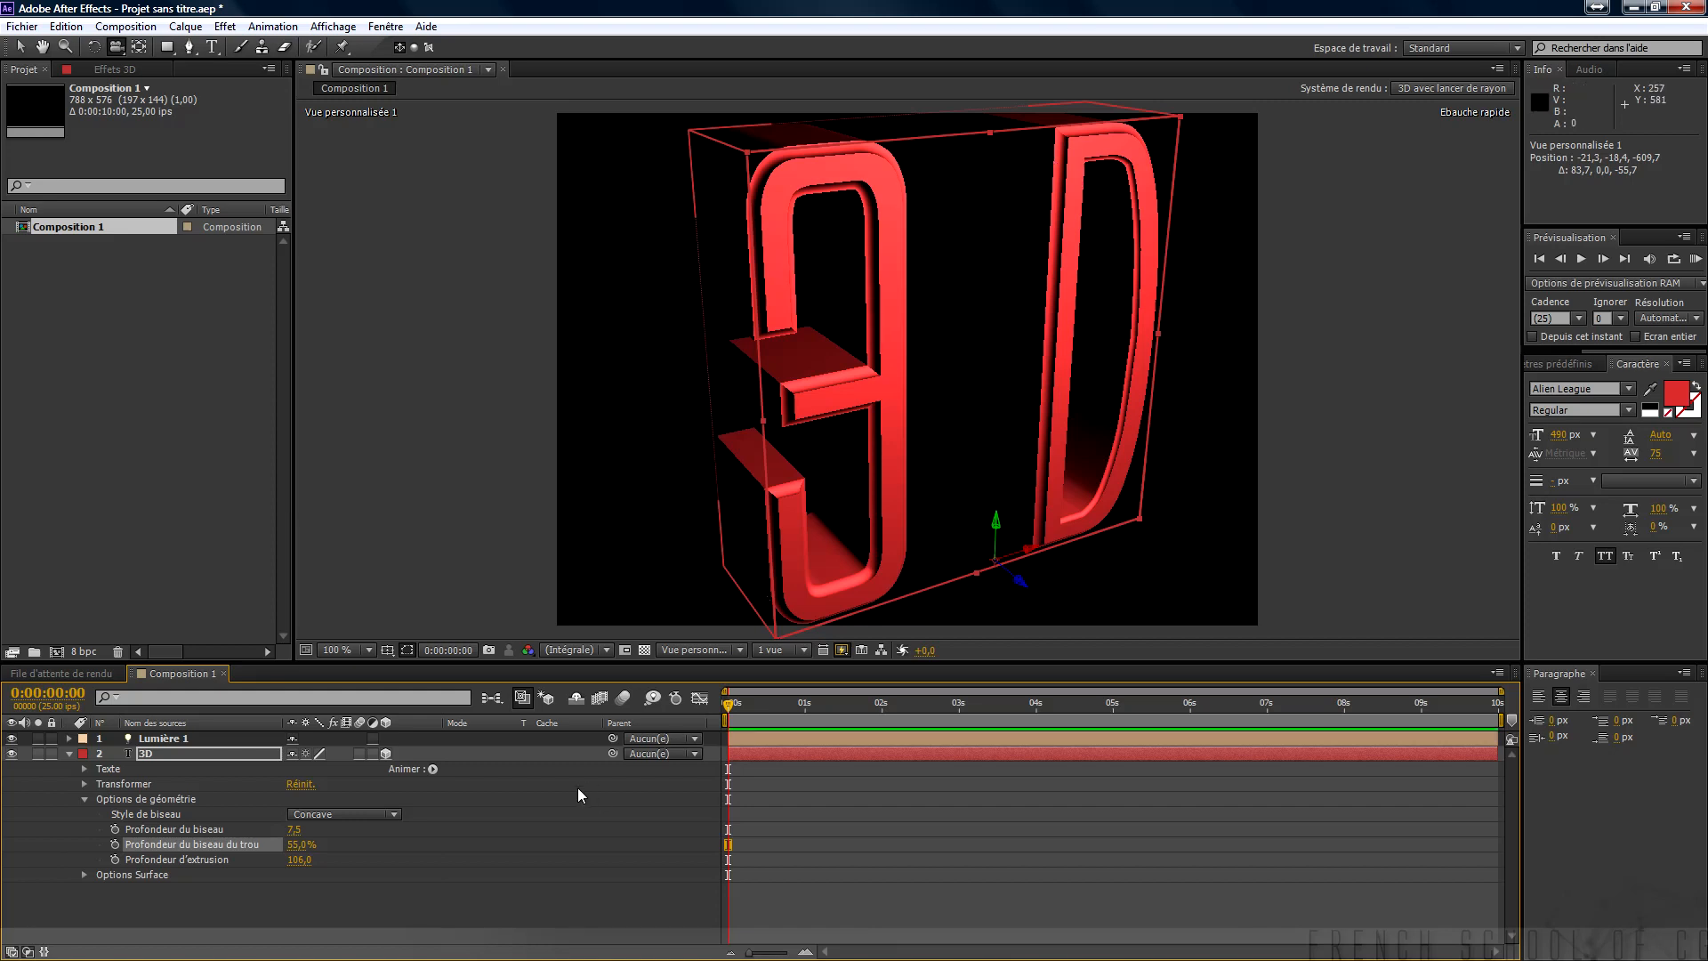
Switch the bevel style to Convexe and set the Profondeur du biseau du trou to 25 %.
click(366, 813)
click(372, 892)
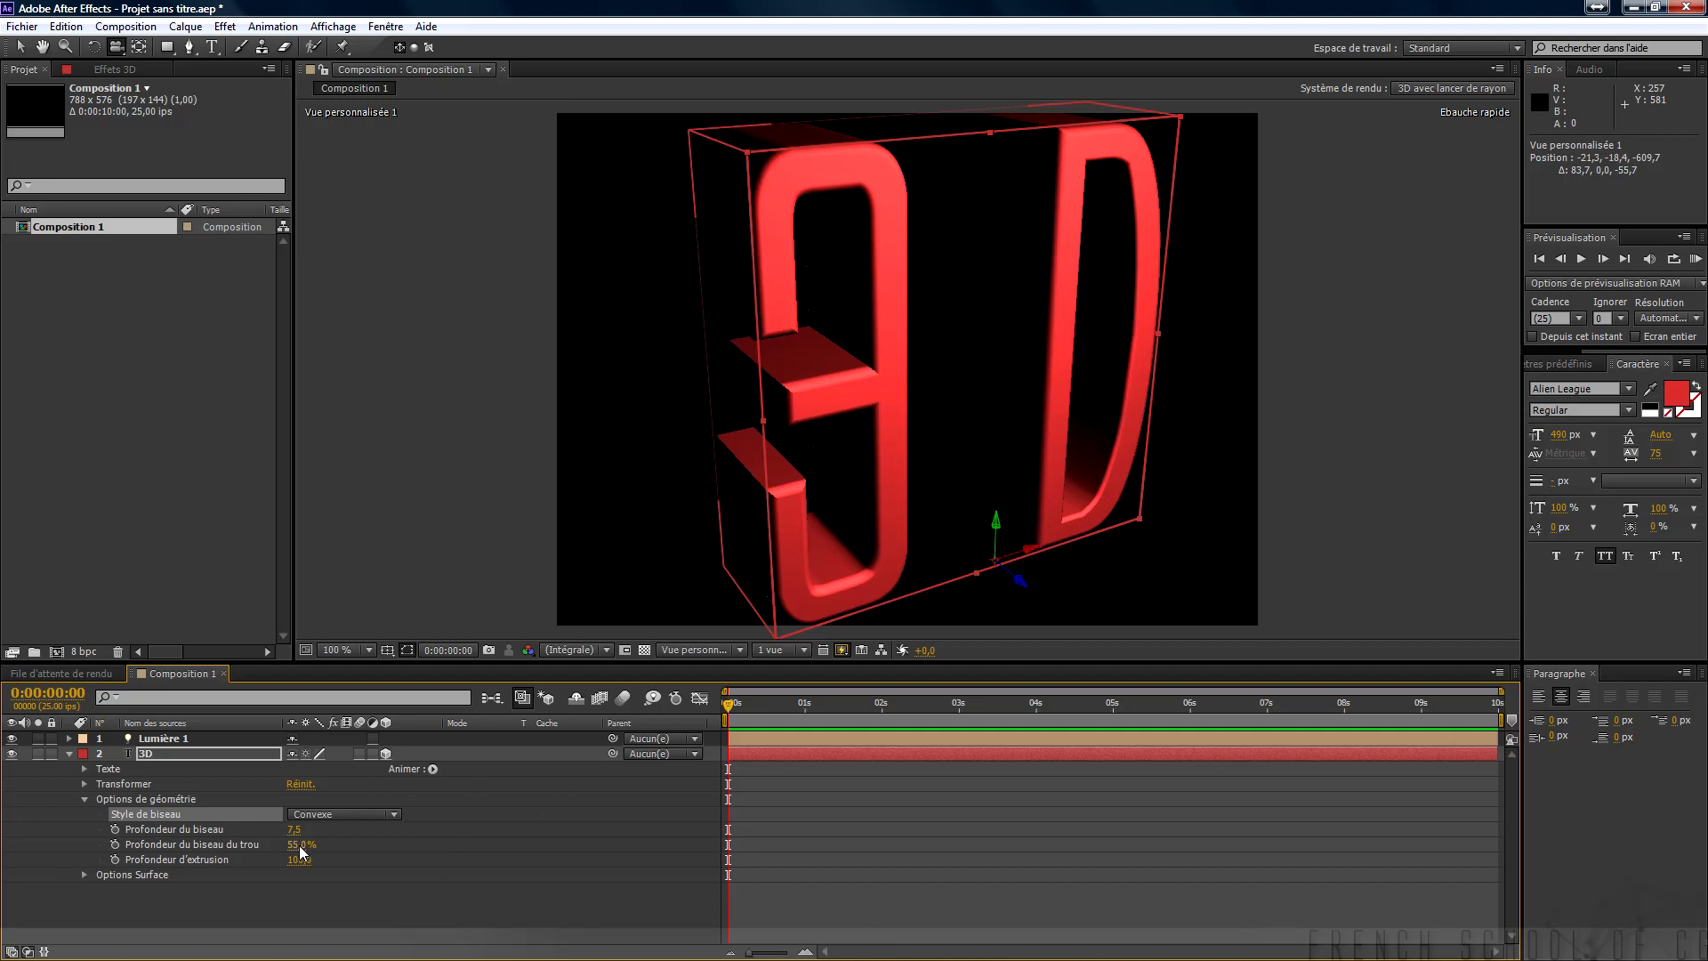
mouse_move(300, 847)
mouse_down()
mouse_move(154, 845)
mouse_move(348, 838)
mouse_move(265, 845)
mouse_move(287, 854)
mouse_up()
Try the Concave bevel style again and settle on Angulaire for the 3D text.
click(365, 811)
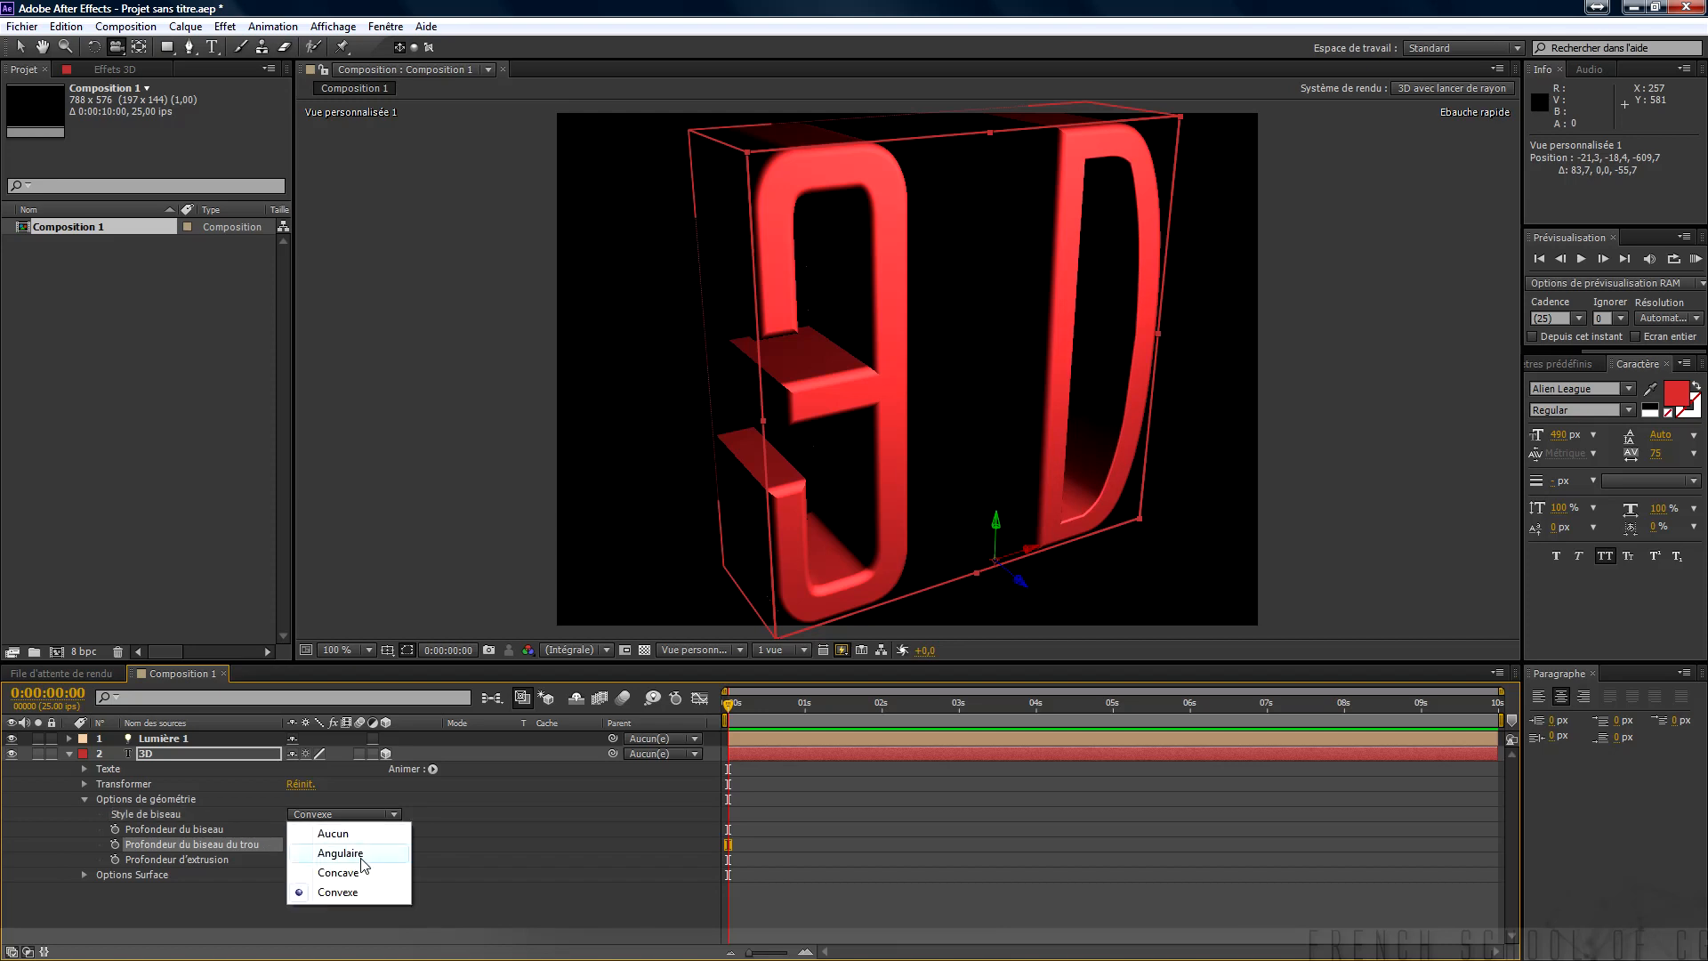
click(356, 870)
click(383, 806)
click(364, 845)
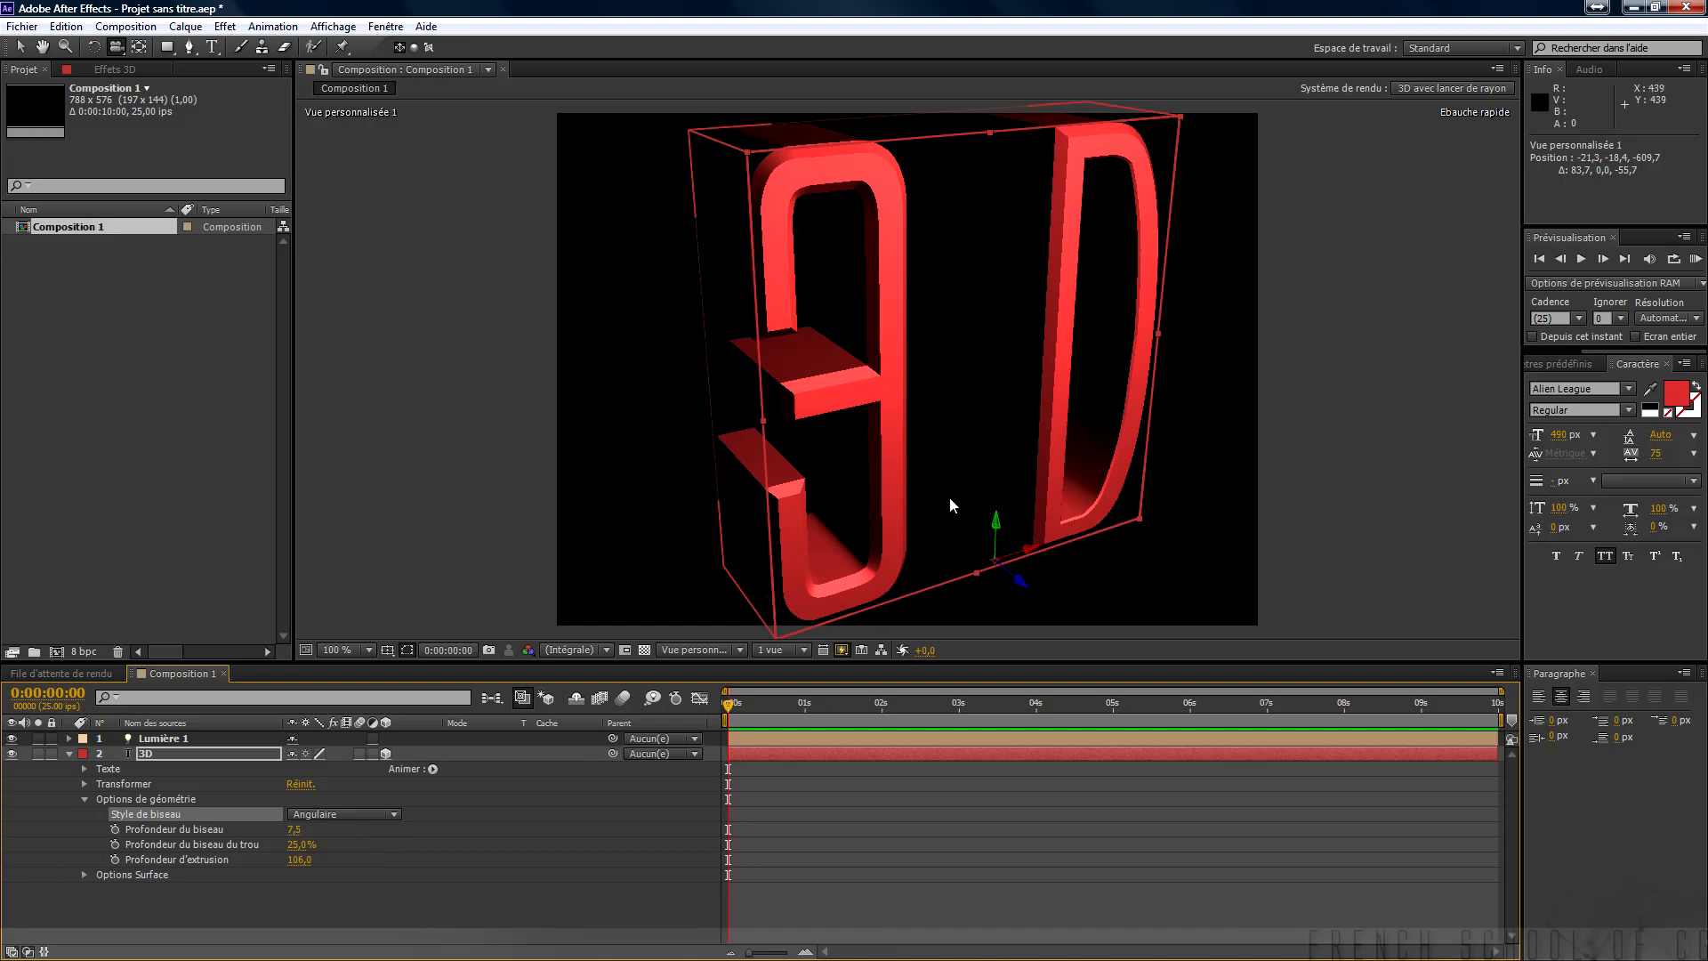